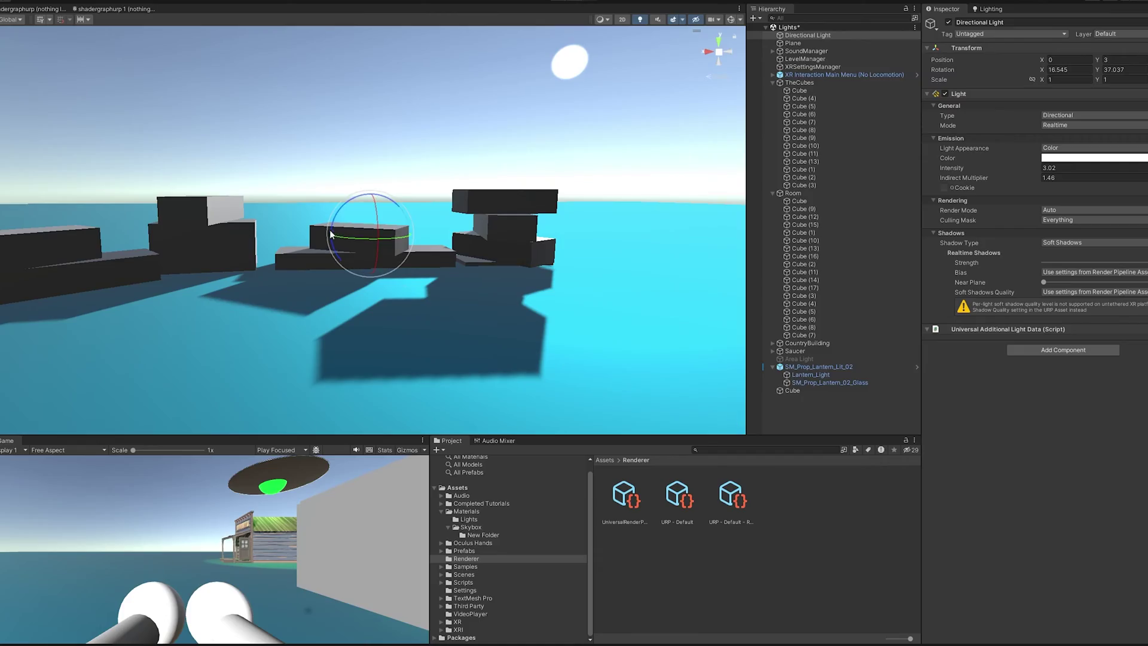
- Rotate the directional light slightly to about 19.7 on X and 34.6 on Y to shift the cubes' shadows
left_click_drag(328, 235, 374, 250)
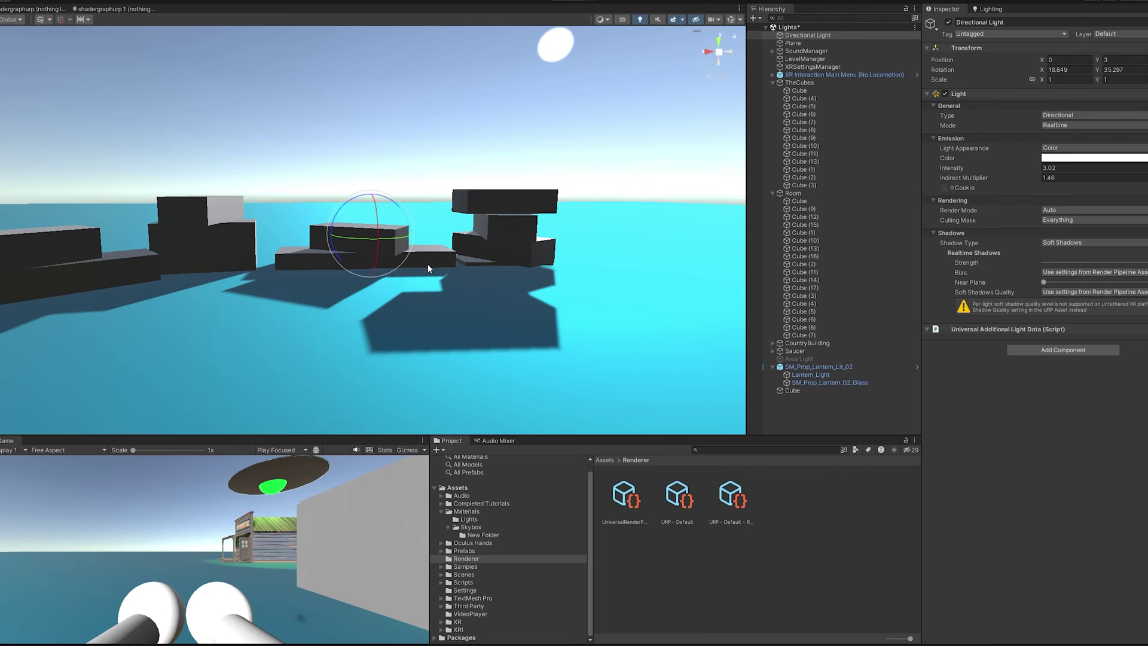
mouse_move(332, 252)
left_mouse_down()
mouse_move(342, 267)
mouse_move(336, 222)
mouse_move(330, 260)
mouse_move(325, 245)
mouse_move(358, 284)
mouse_move(334, 262)
left_mouse_up()
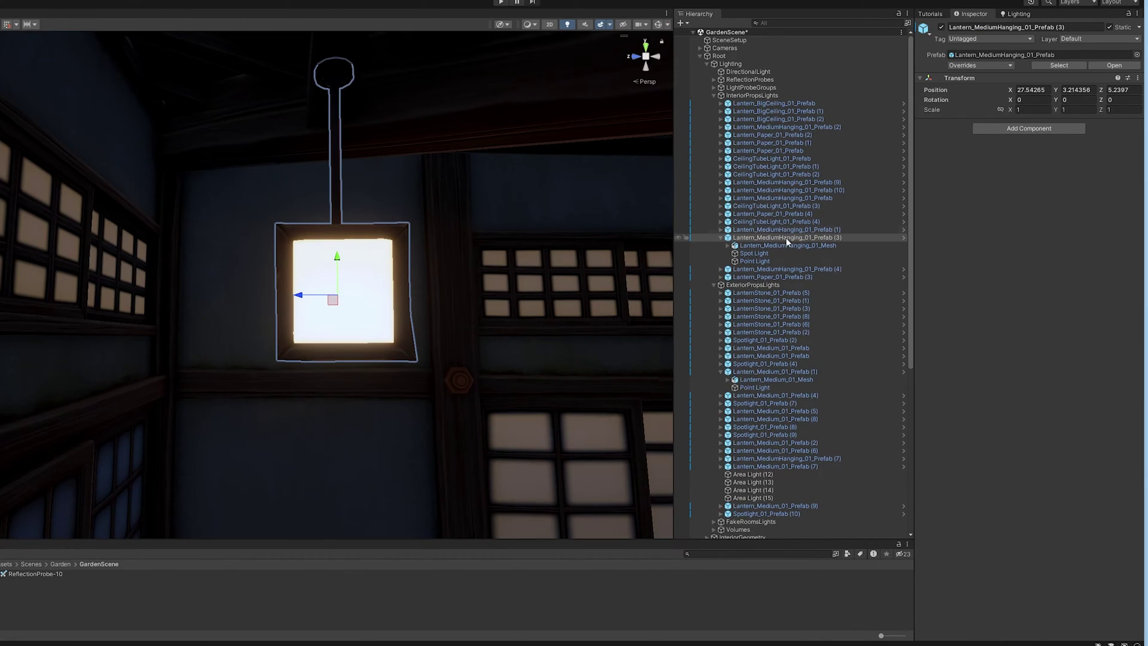
- Check the hanging lantern's baked Spot Light, generate the garden scene's lighting, and try moving that light
left_click(866, 251)
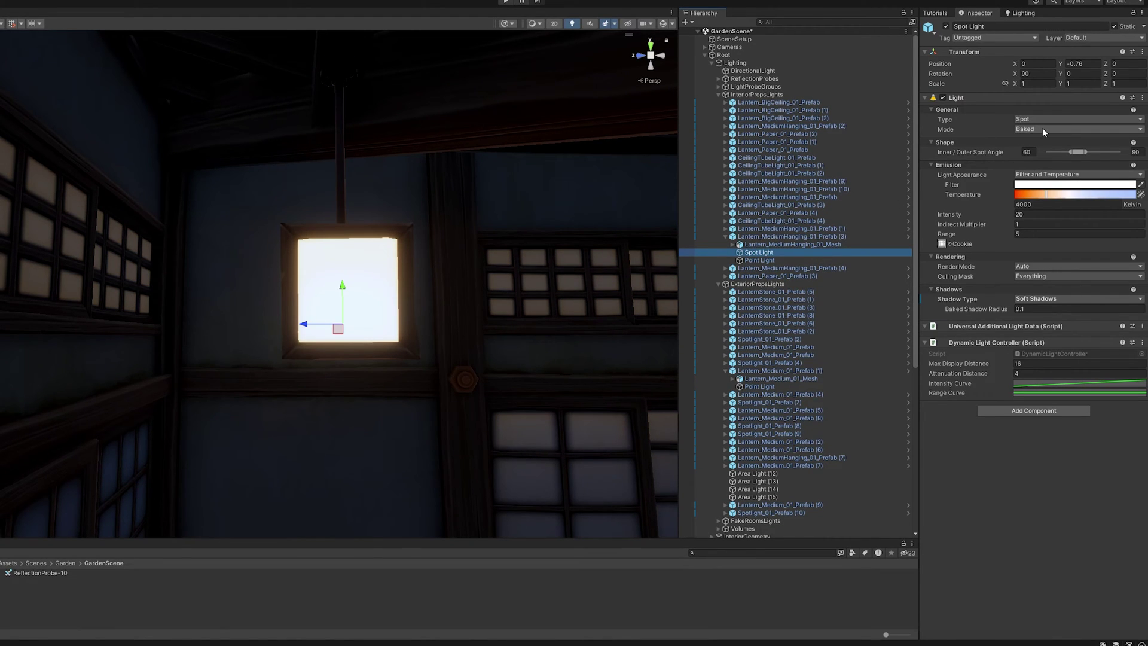
left_click(1014, 13)
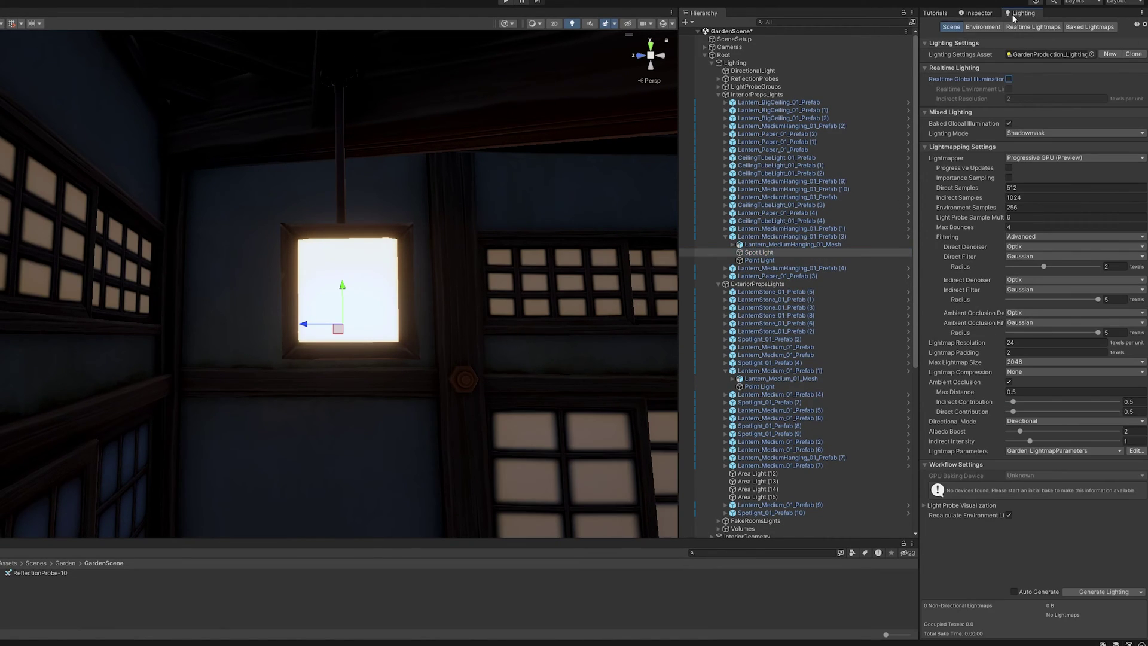
left_click(1087, 592)
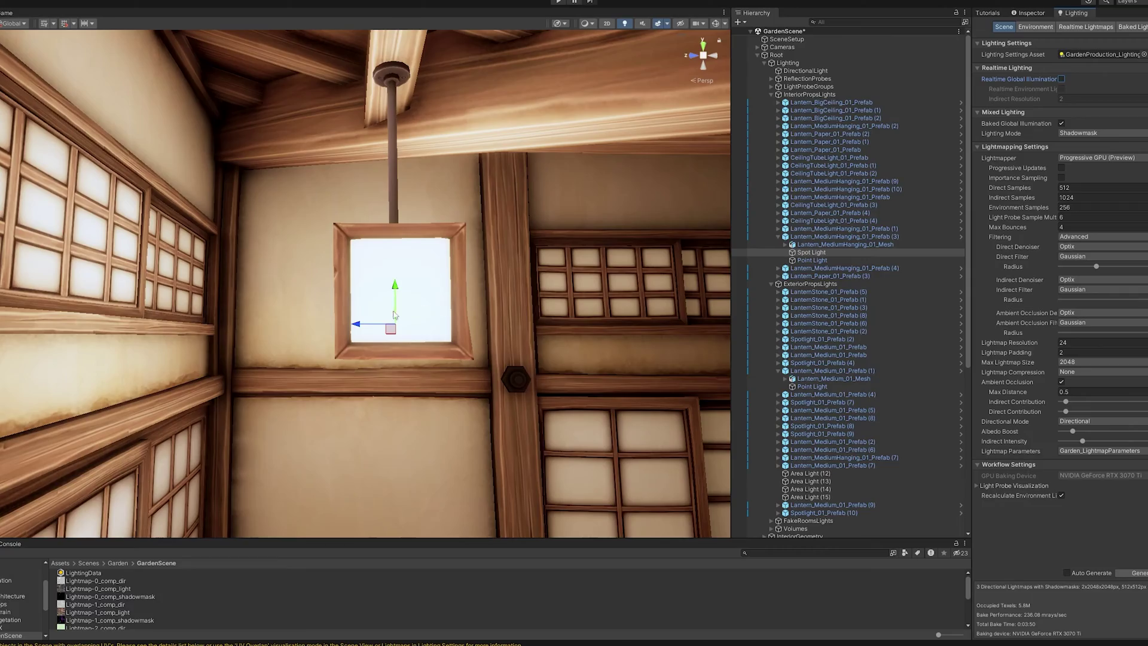
right_click_drag(382, 314, 360, 332)
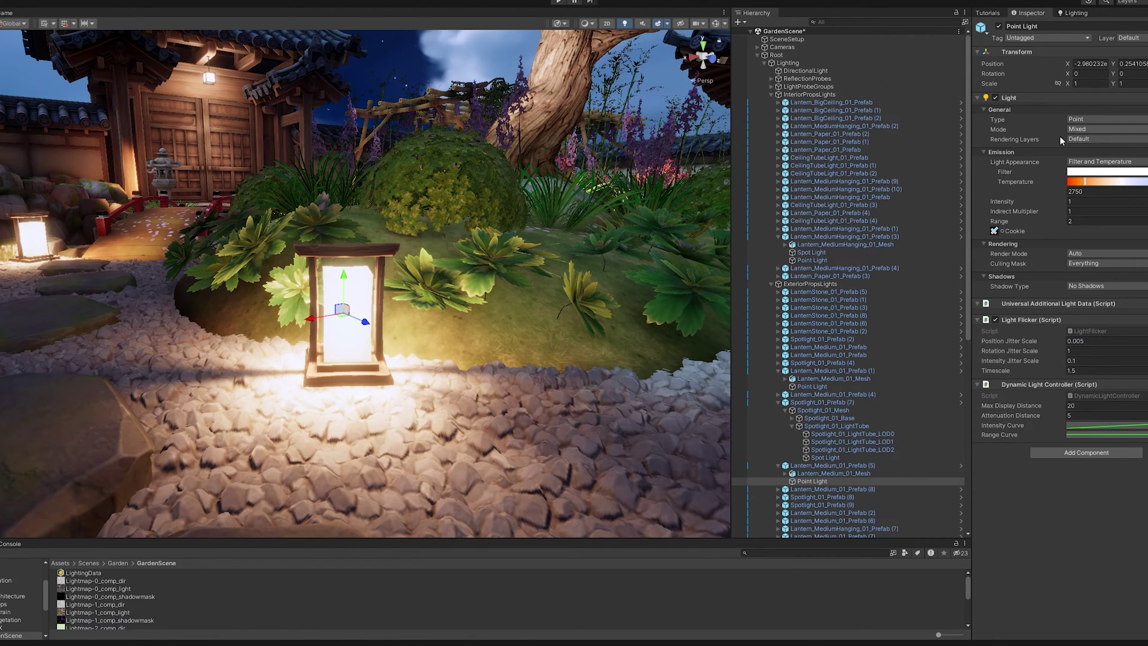
- Try moving the garden lantern's mixed Point Light out of the lantern, comparing by undoing and redoing the move, and restore it
left_click_drag(365, 323, 421, 413)
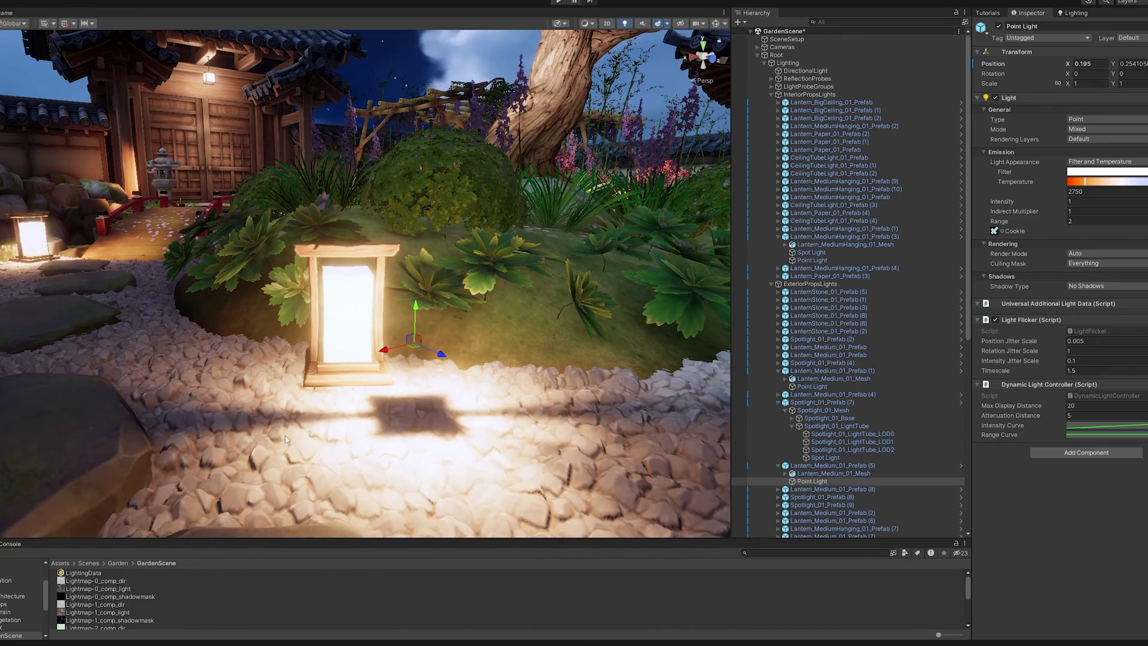
key("ctrl+z")
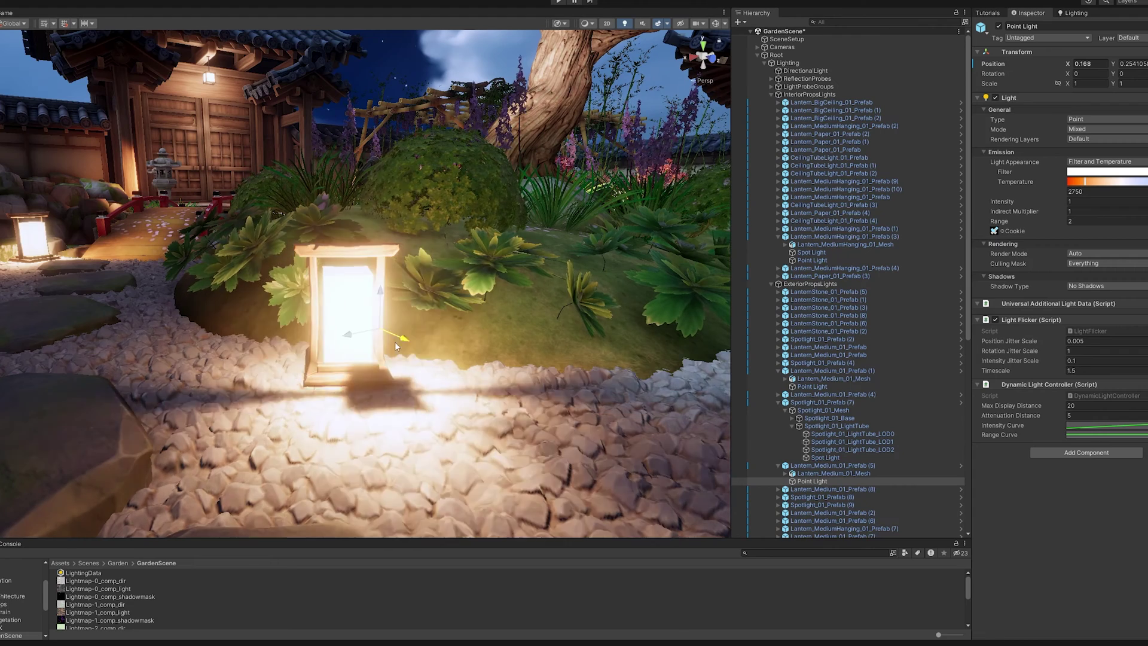
key("ctrl+z")
key("ctrl+y")
key("ctrl+y")
key("ctrl+z")
key("ctrl+z")
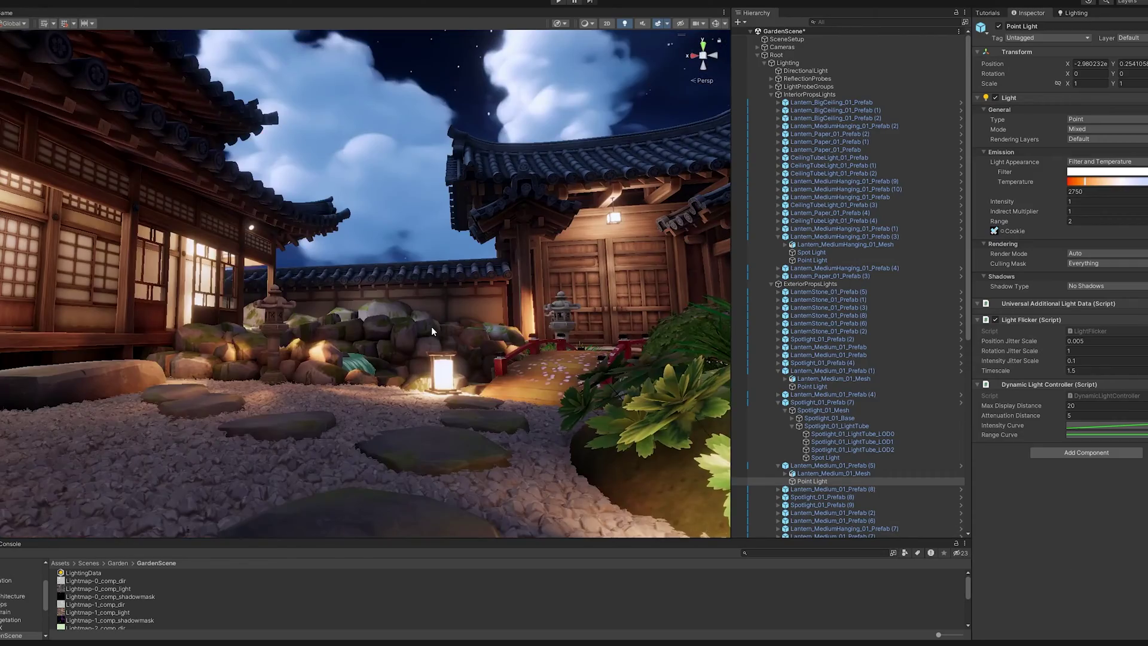
right_click_drag(432, 326, 478, 358)
key("w")
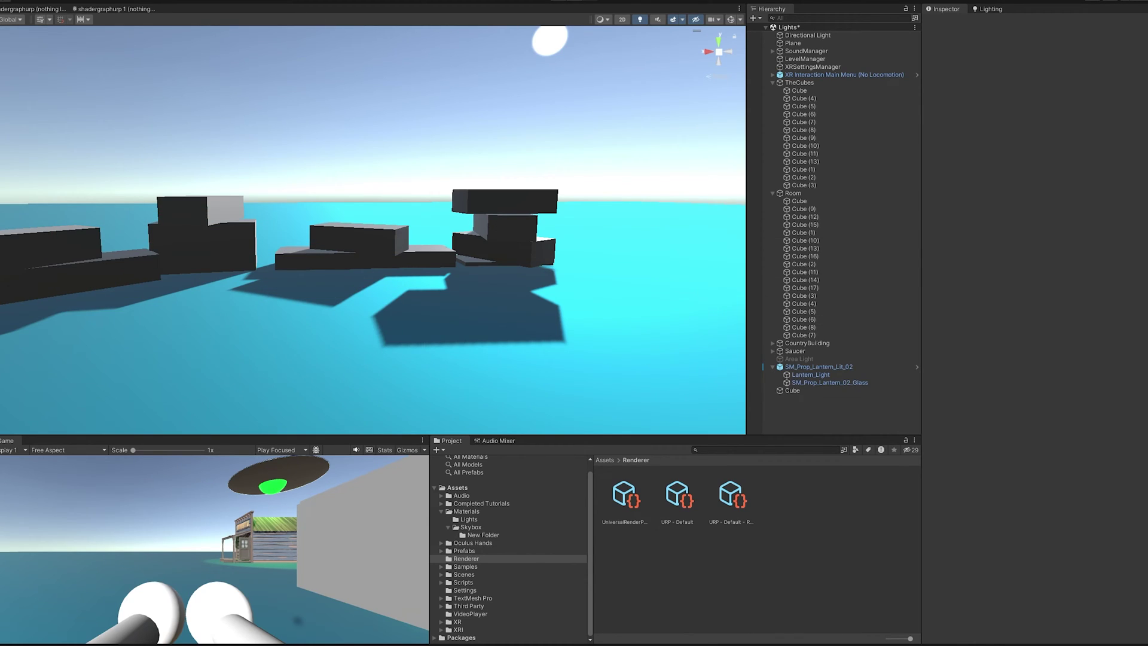
- Try adding a second directional light and rotating the original one, undoing both changes
left_click(466, 519)
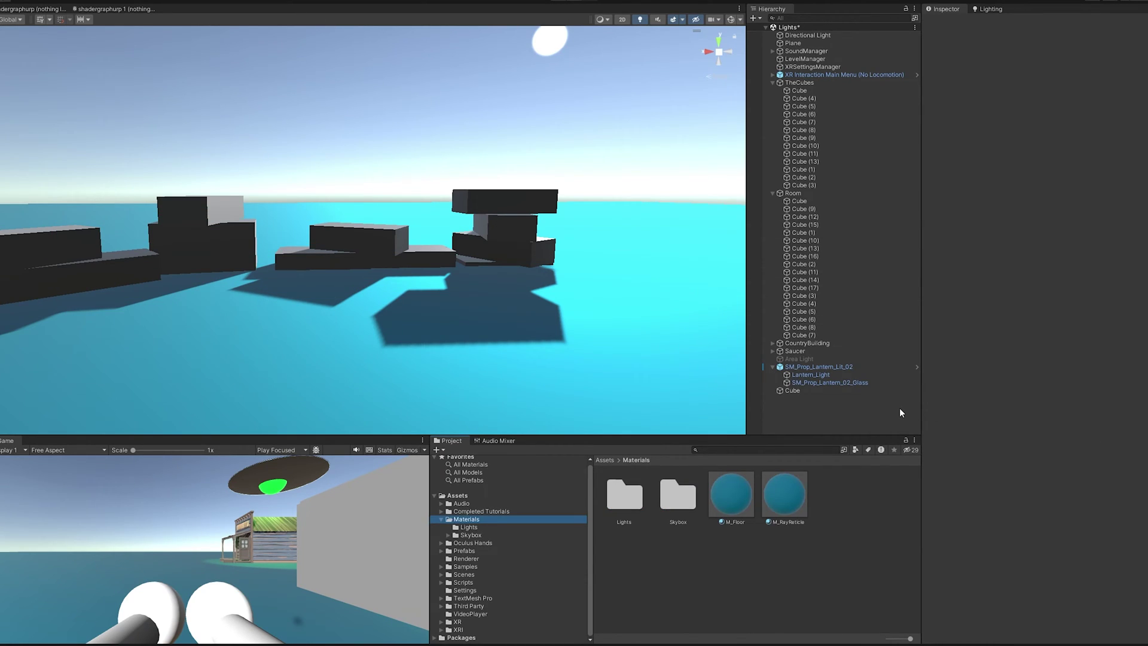
right_click_drag(428, 296, 464, 249)
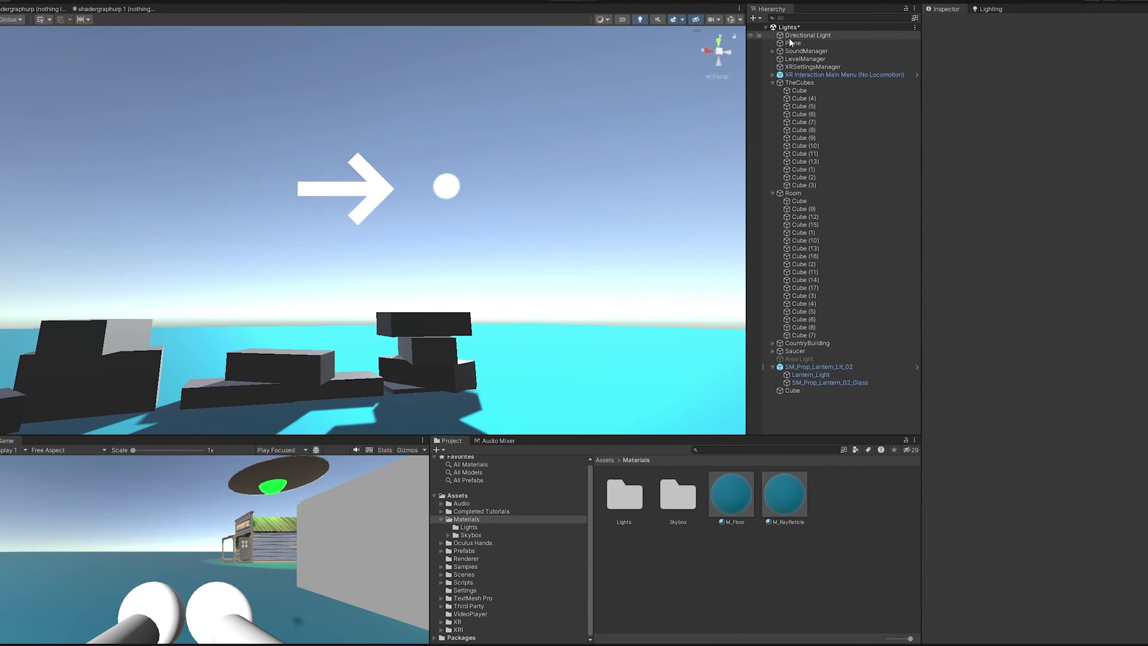
right_click(770, 418)
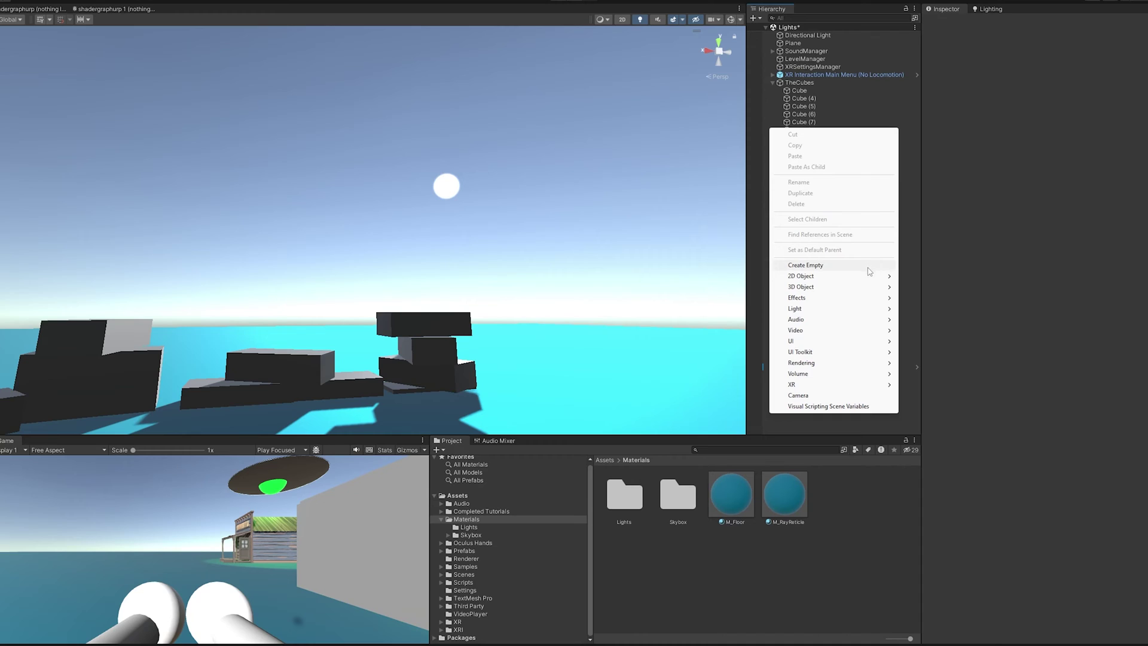
mouse_move(859, 310)
left_click(936, 309)
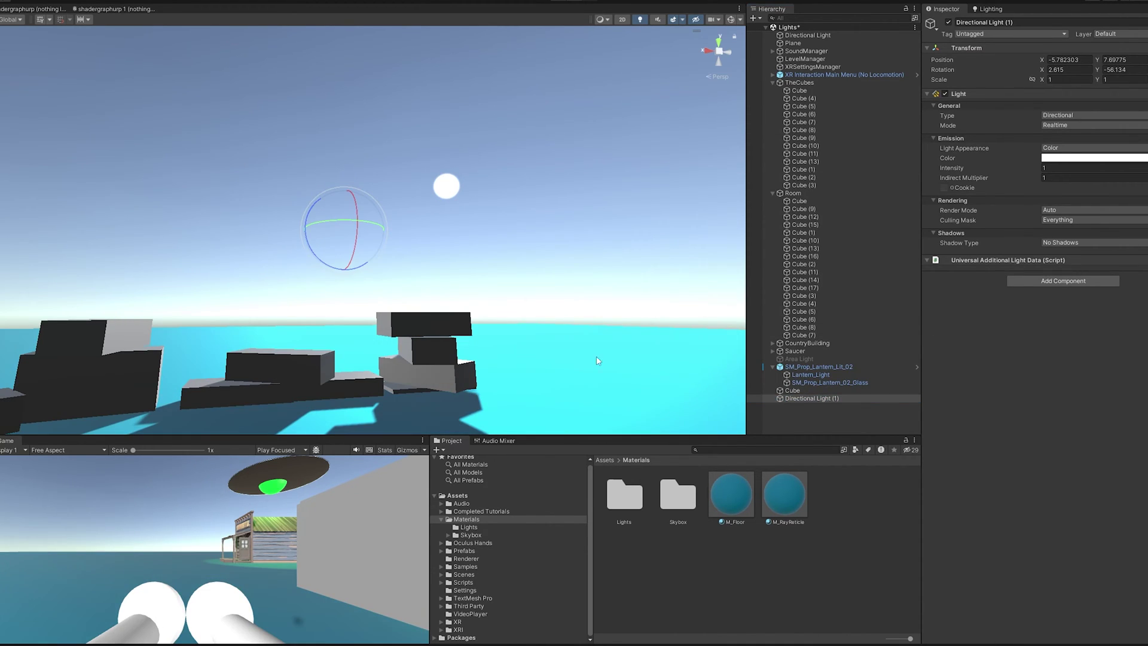
left_click(794, 415)
key("ctrl+z")
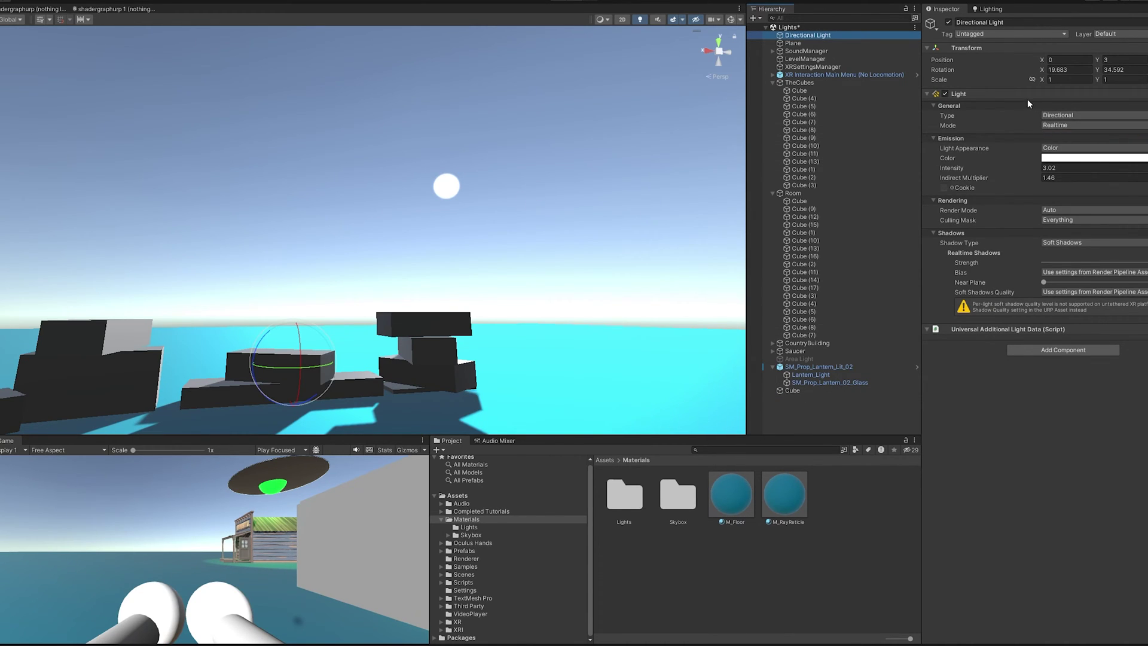
left_click_drag(294, 338, 267, 292)
key("ctrl+z")
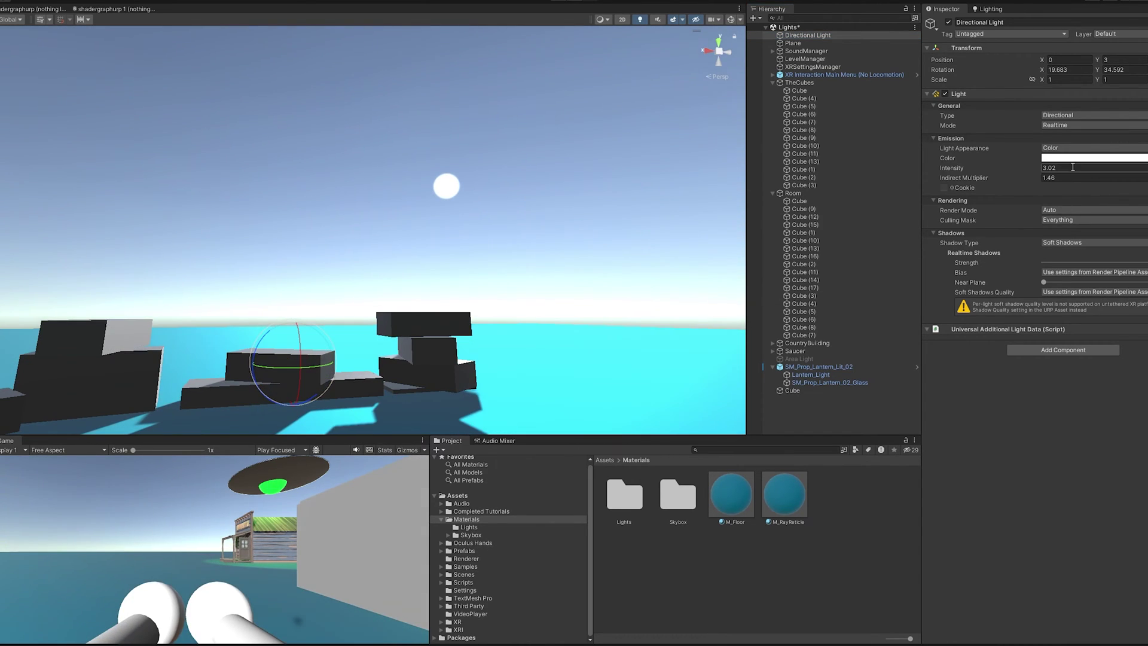
- Switch the directional light's mode between Mixed and Realtime, settle on Mixed, and collapse the lantern prefab in the hierarchy
left_click(1065, 127)
left_click(1068, 146)
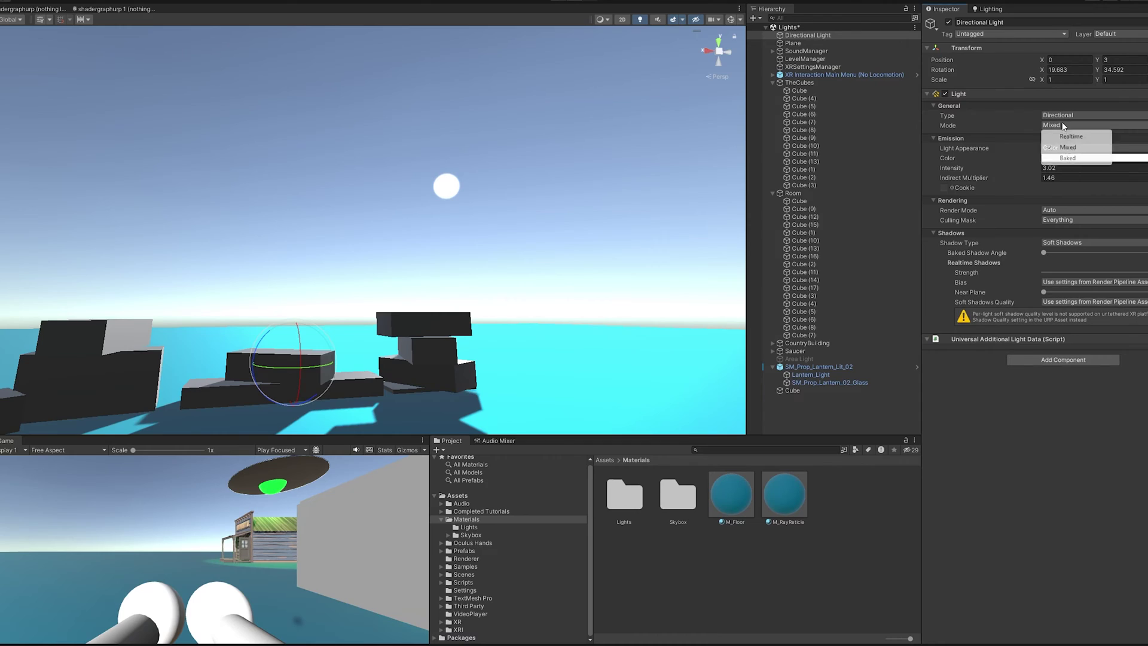
left_click(1070, 125)
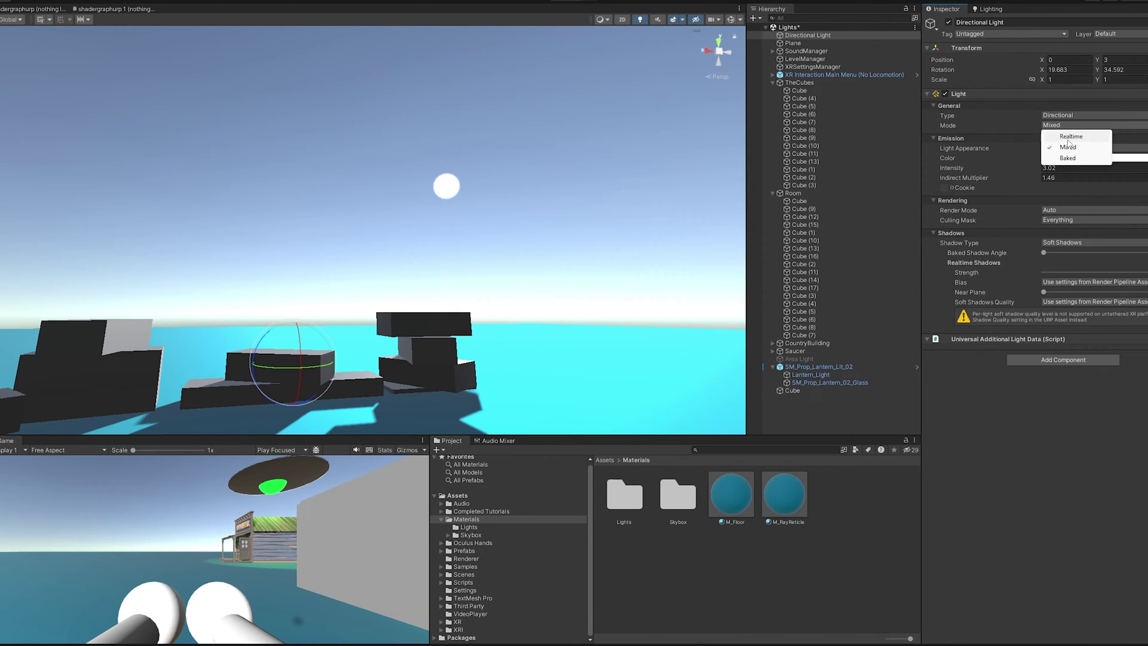
left_click(1071, 136)
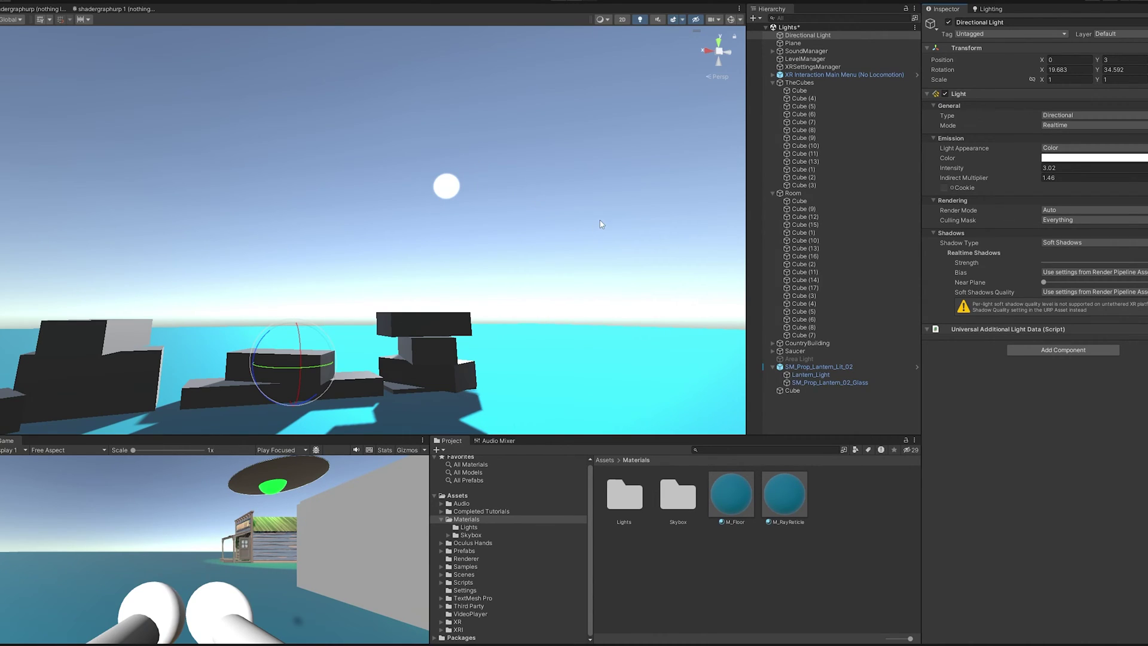
right_click_drag(594, 227, 561, 259)
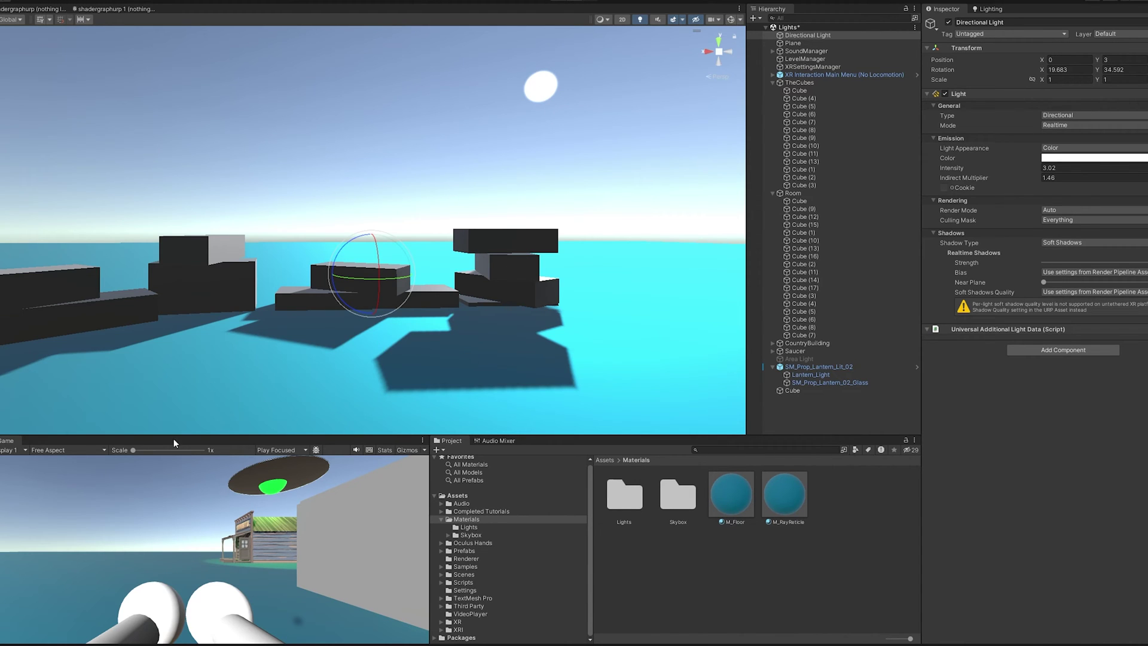
right_click_drag(556, 252, 664, 263)
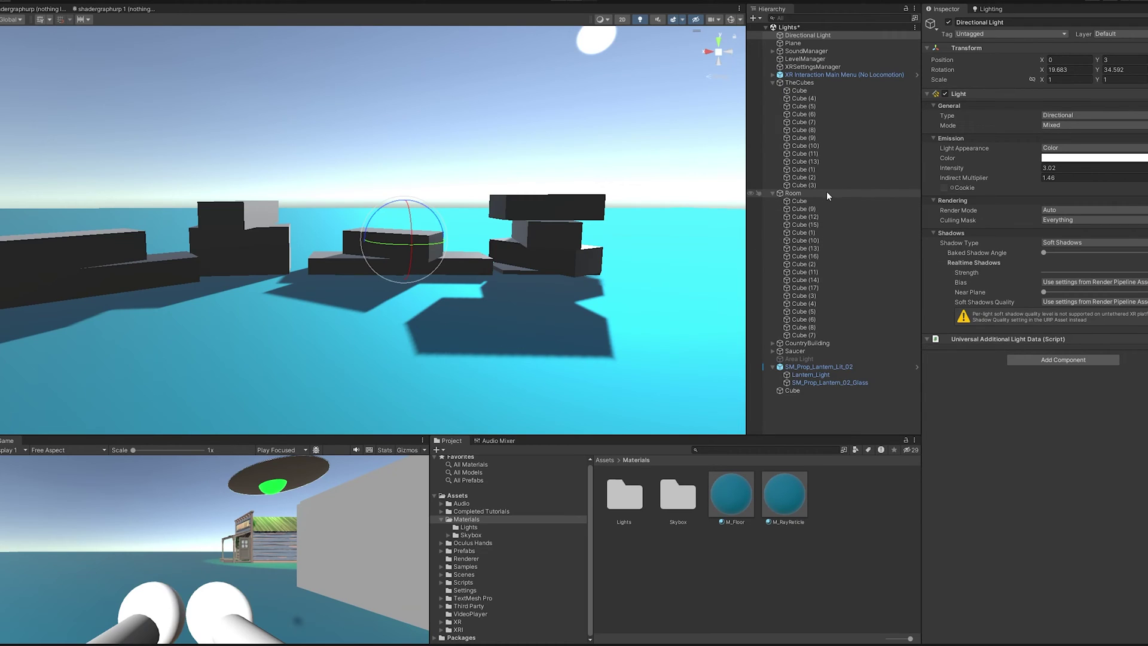
left_click(773, 366)
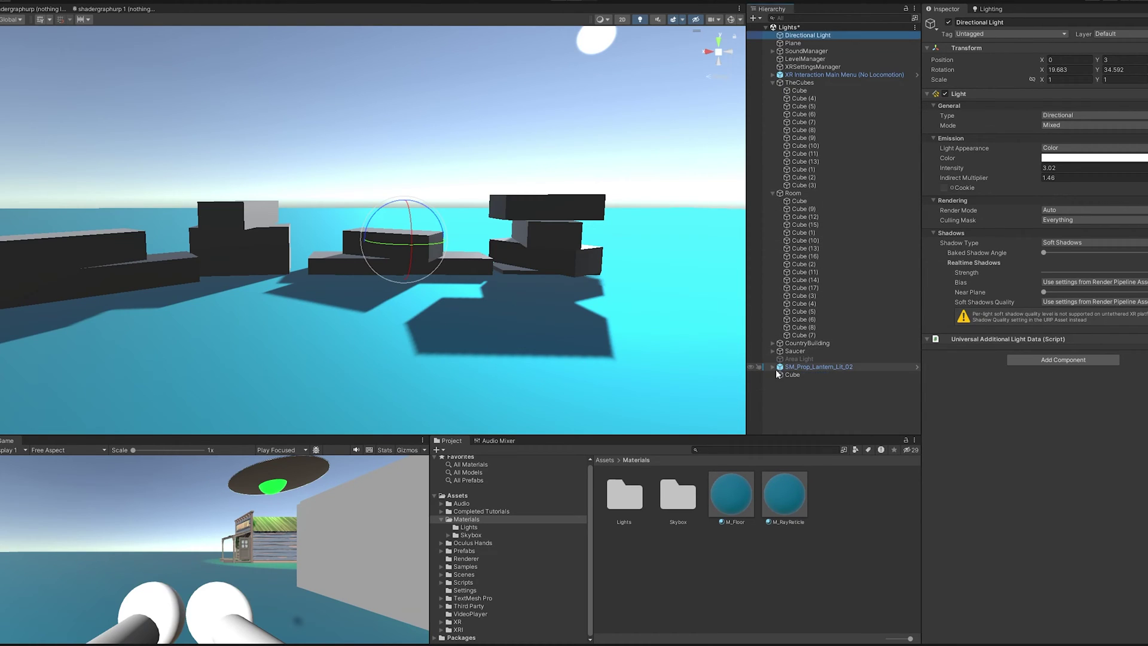
- Change the directional light's color to a pinkish red and set its indirect multiplier to 2.16
right_click_drag(684, 211, 625, 189)
left_click(1041, 158)
left_click(1073, 212)
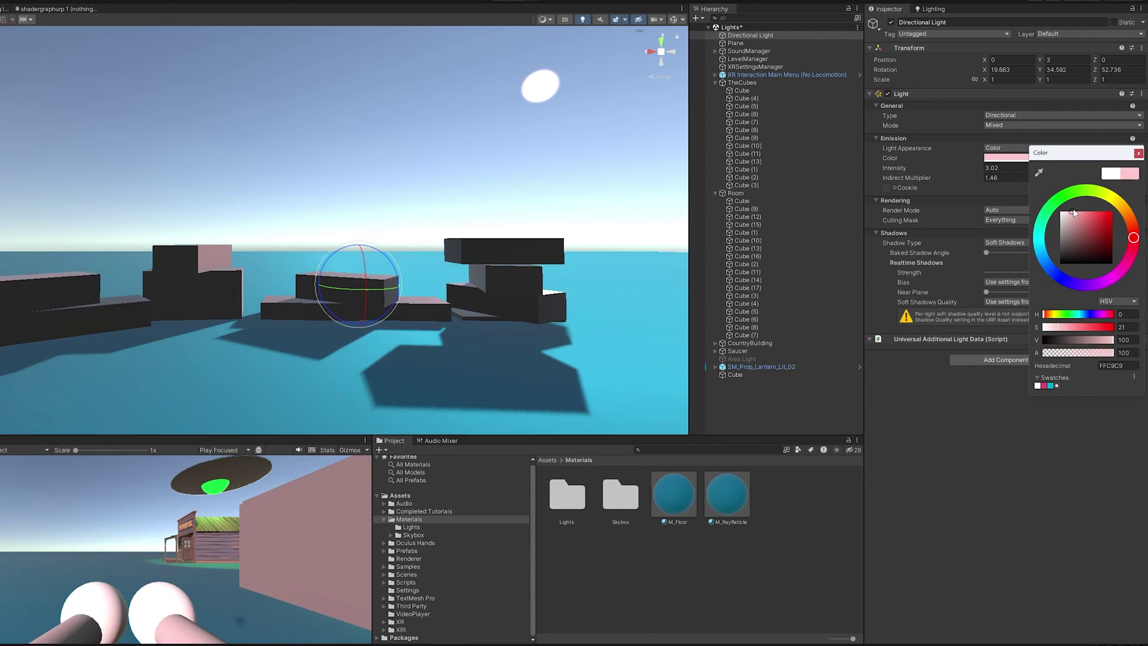
mouse_move(1074, 213)
left_mouse_down()
mouse_move(1068, 179)
mouse_move(1093, 158)
left_mouse_up()
left_click(960, 174)
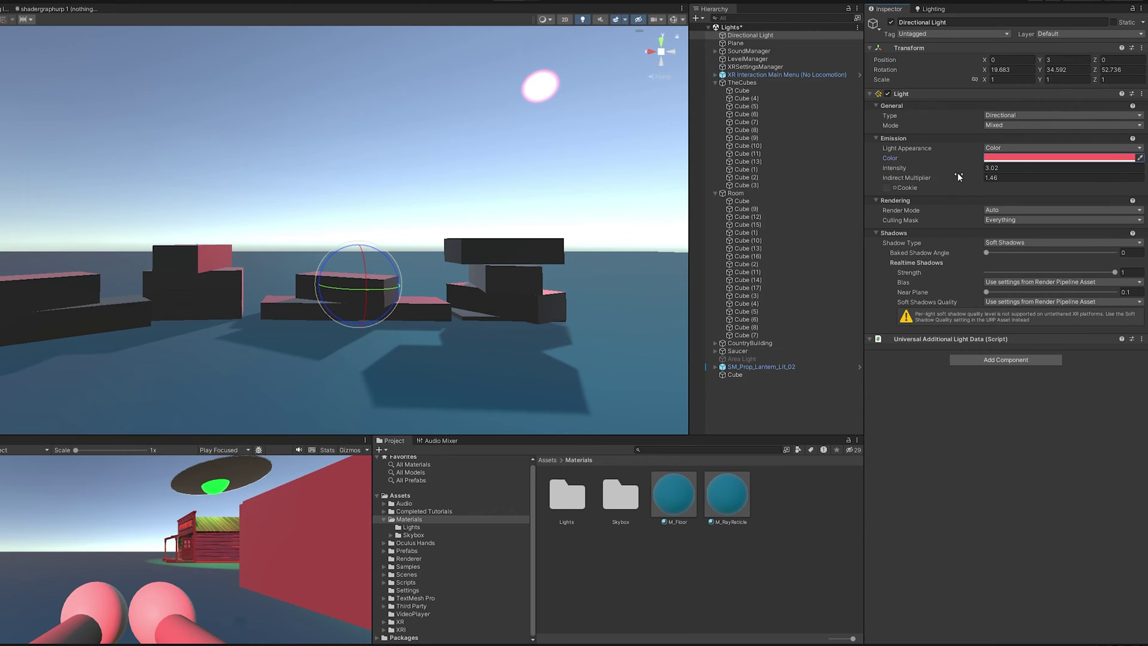
left_click_drag(978, 167, 1013, 178)
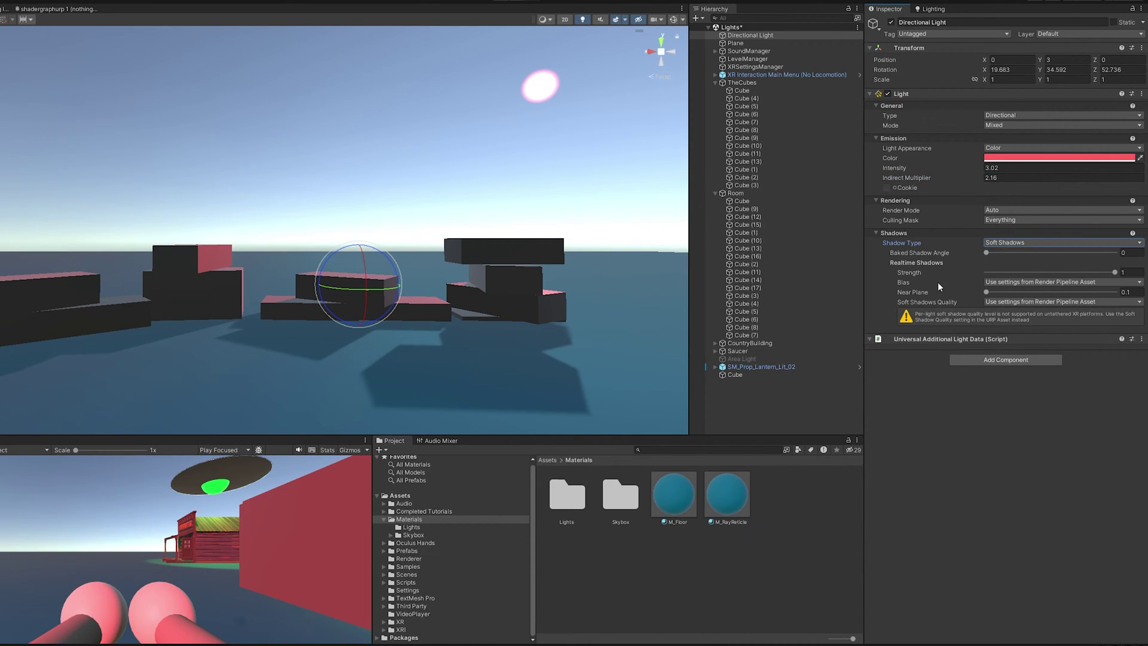
- Try No Shadows on the directional light, and set its shadow type to Hard Shadows
left_click(1014, 243)
left_click(1018, 254)
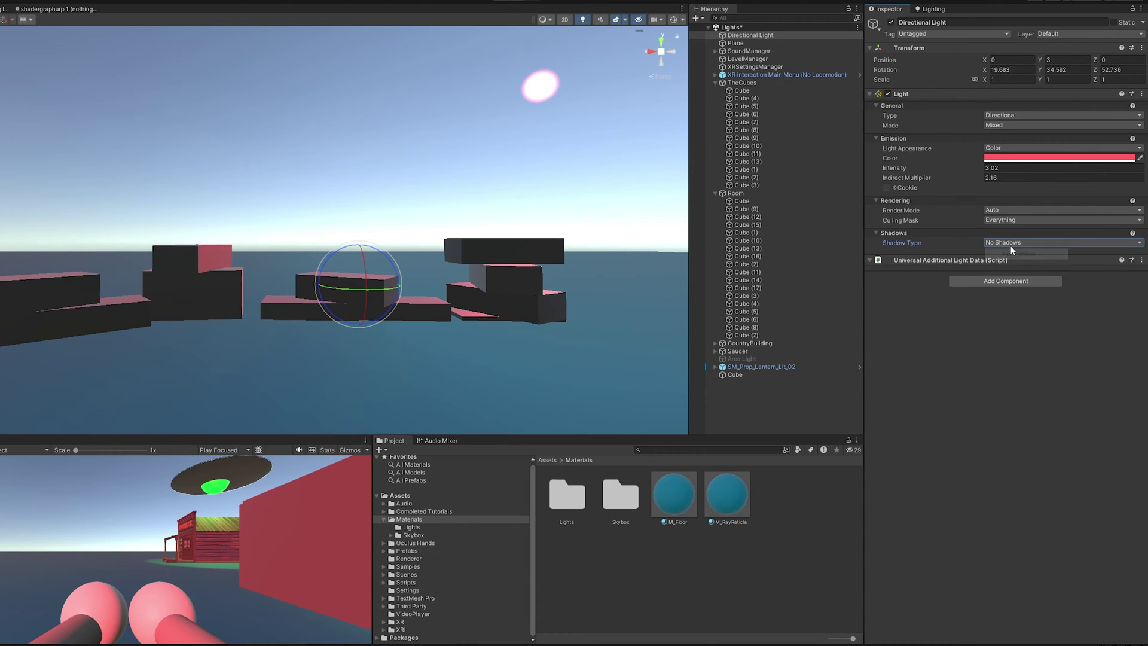
left_click(1011, 244)
left_click(1013, 265)
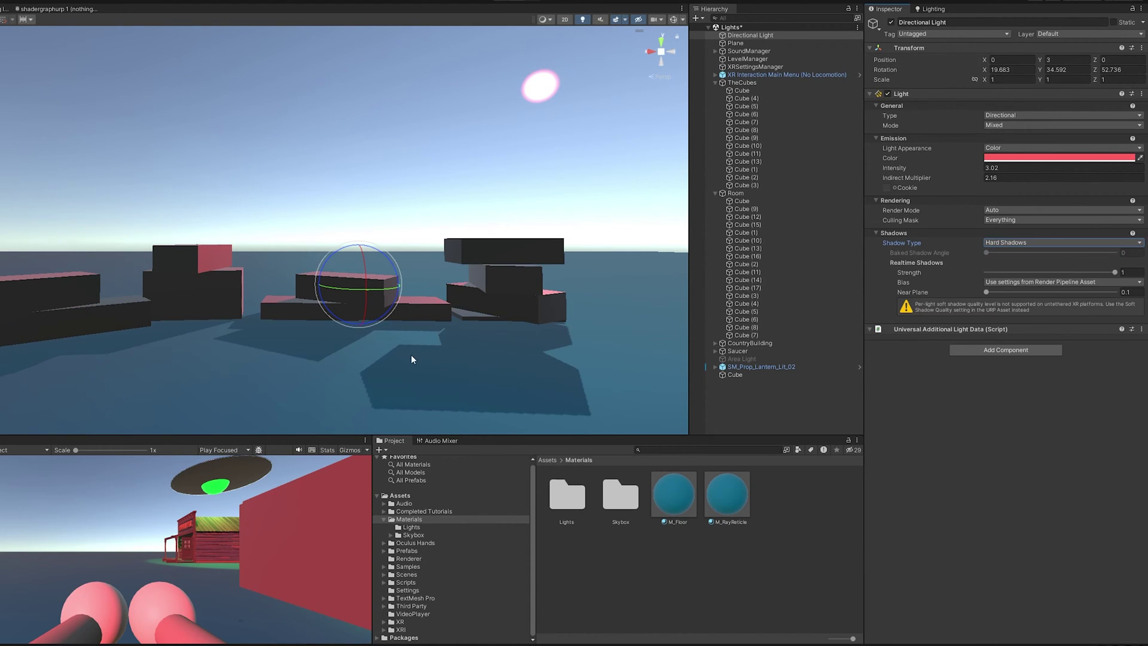
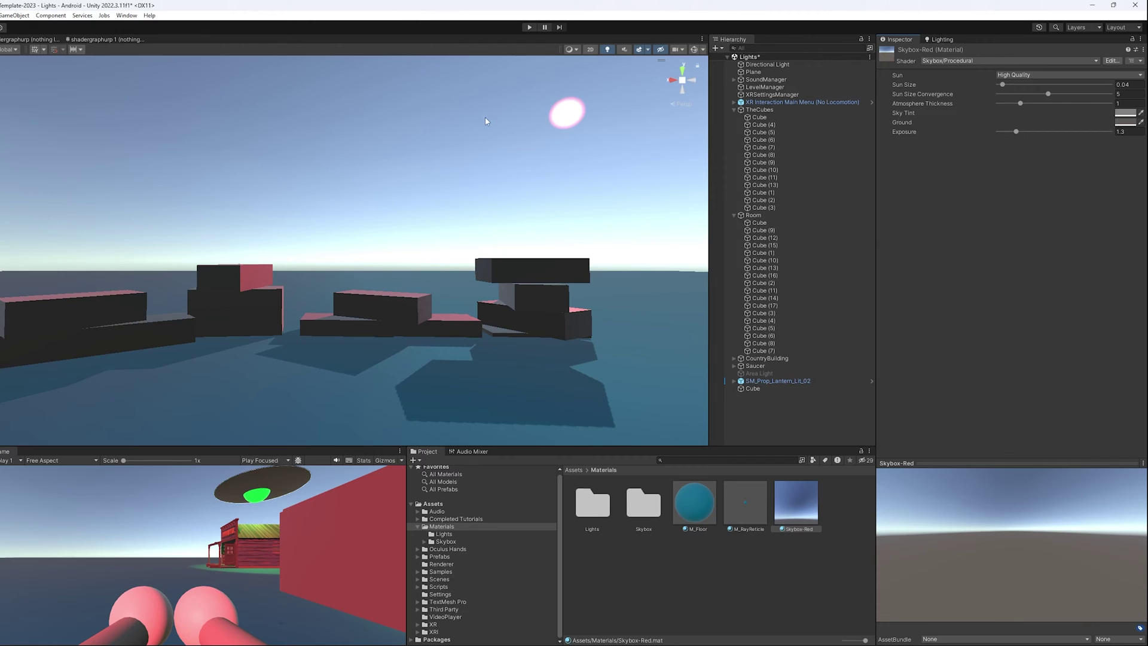
- Assign the Skybox-Red material as the scene's skybox in the environment lighting settings
left_click(119, 17)
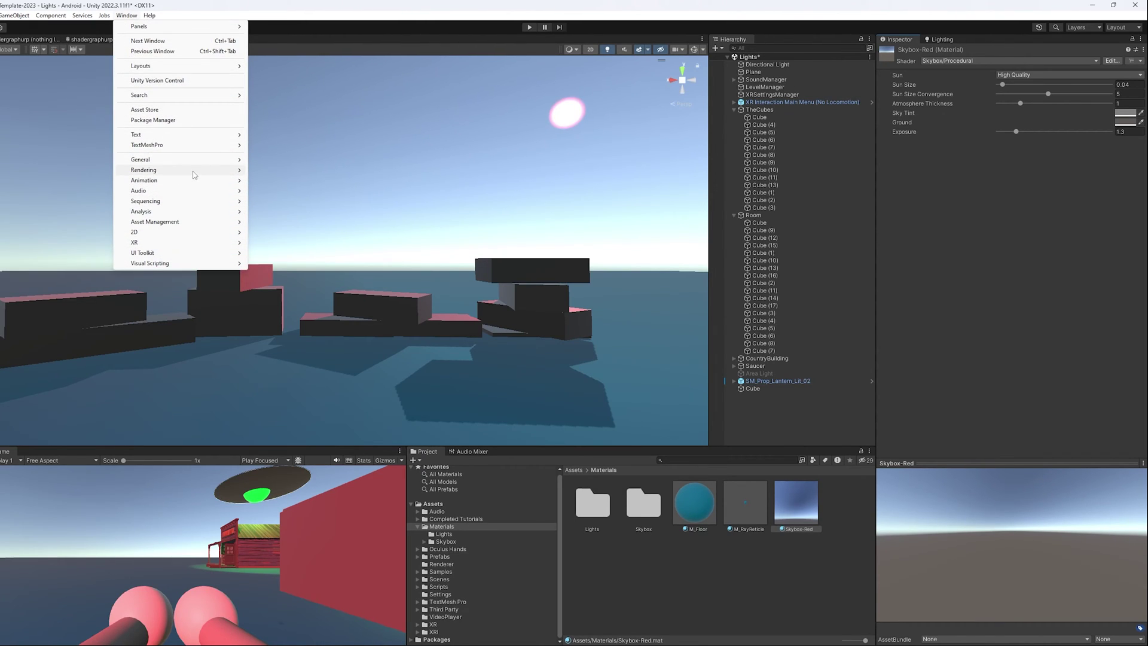
mouse_move(196, 171)
left_click(274, 170)
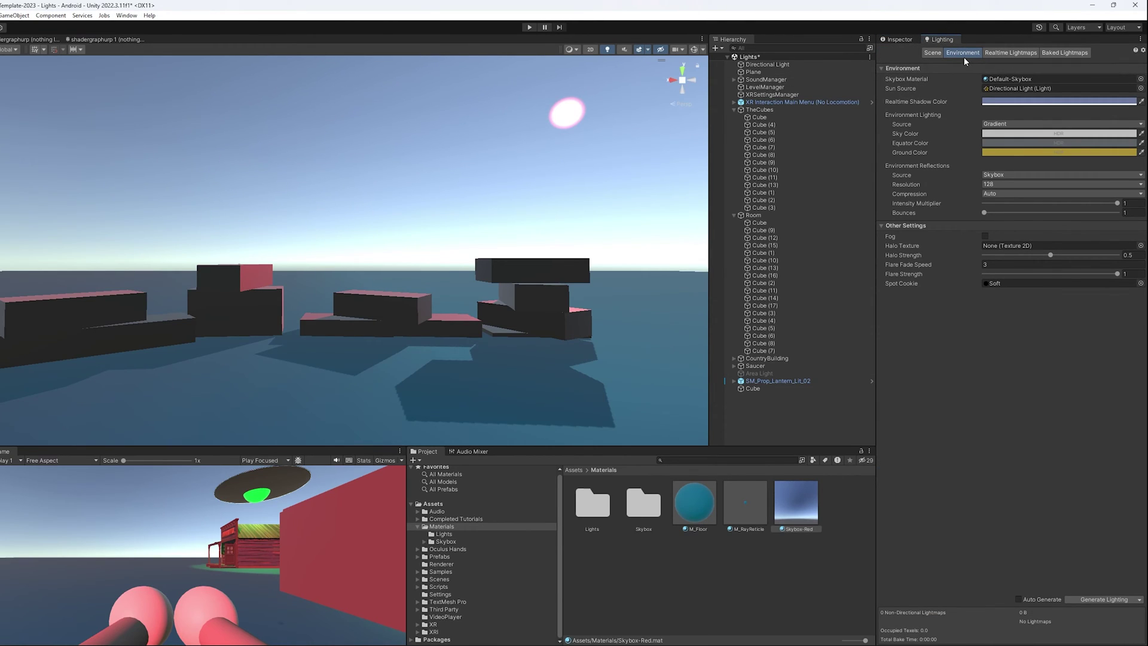
left_click(1141, 79)
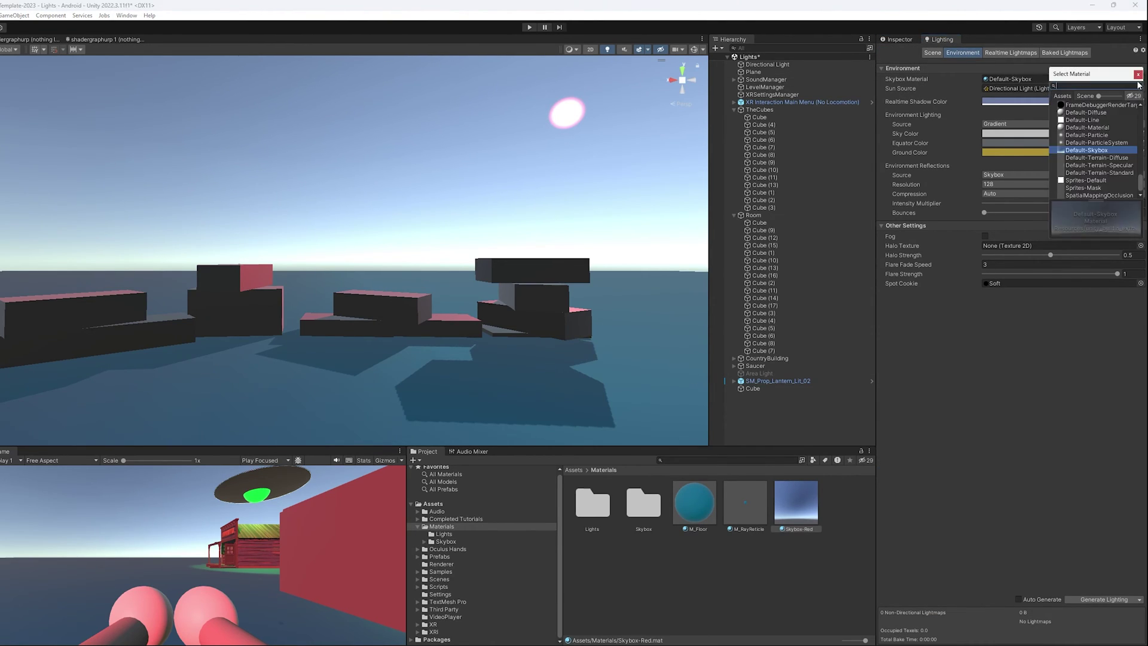
type("s")
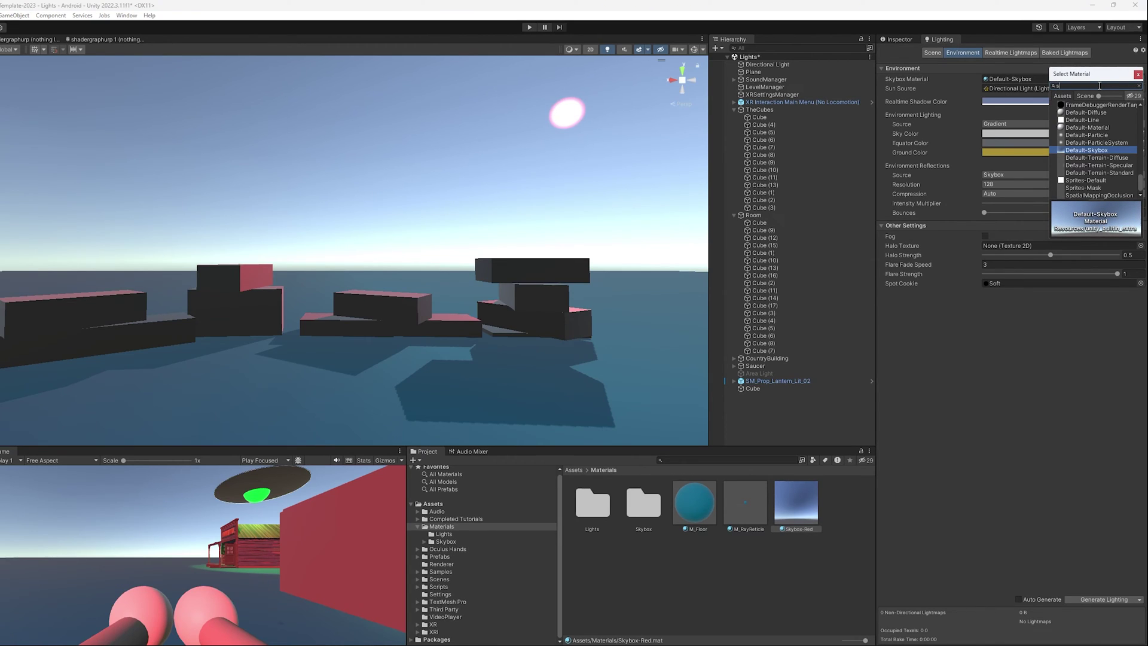
type("ky")
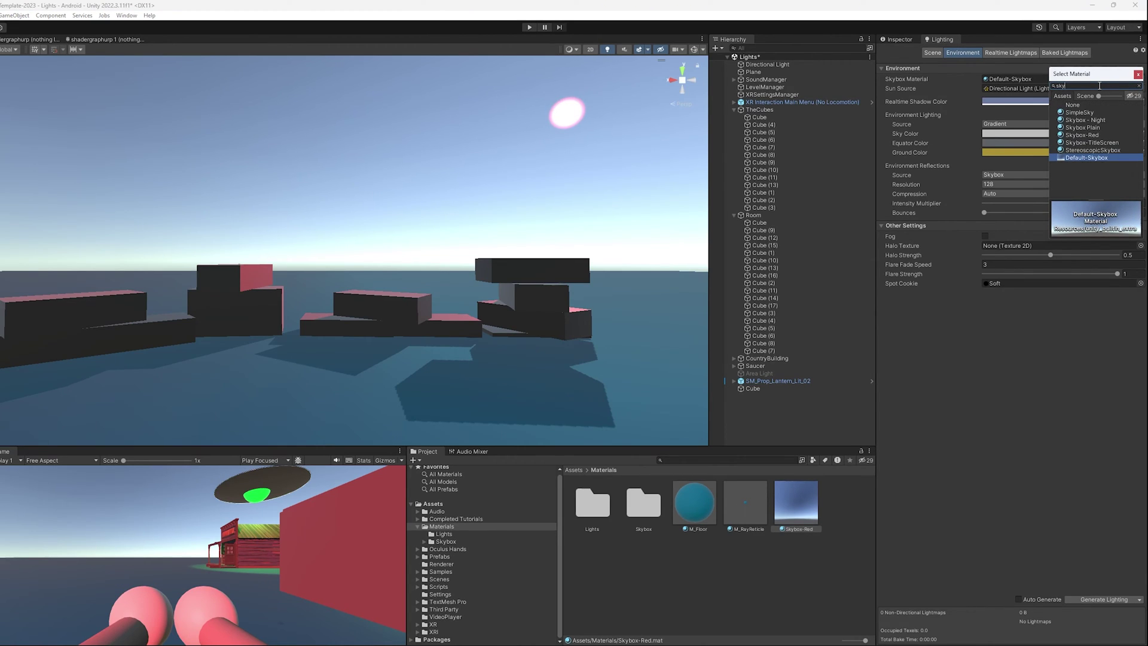
double_click(1082, 135)
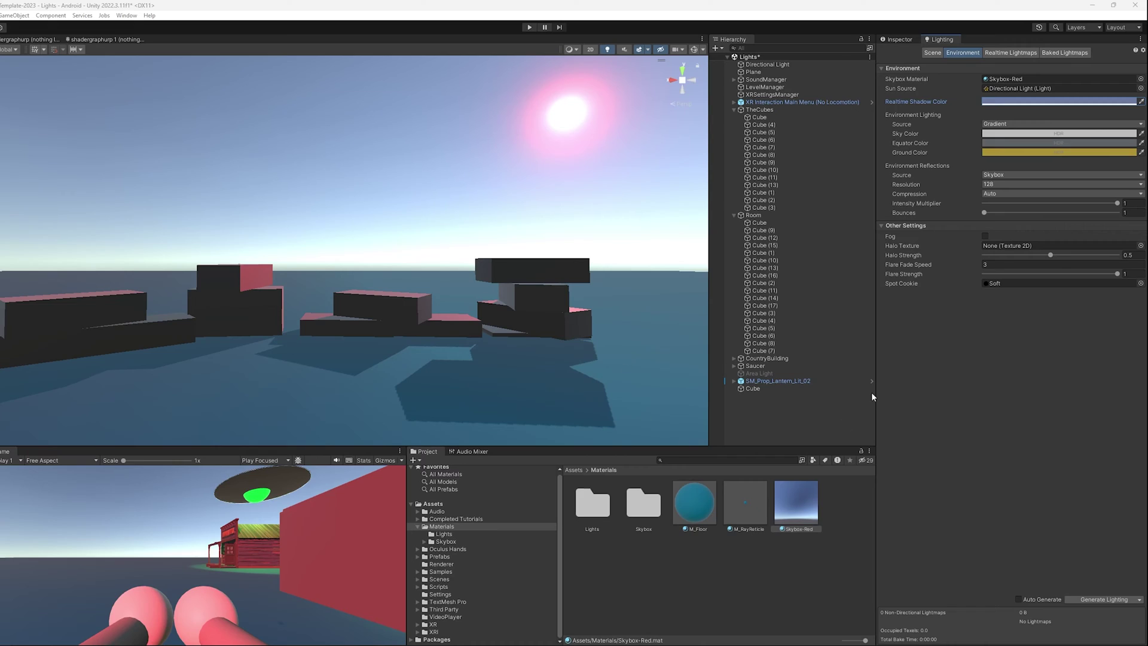
- Change the Skybox-Red material's sky tint to a bright red (FF4A4A)
left_click(900, 39)
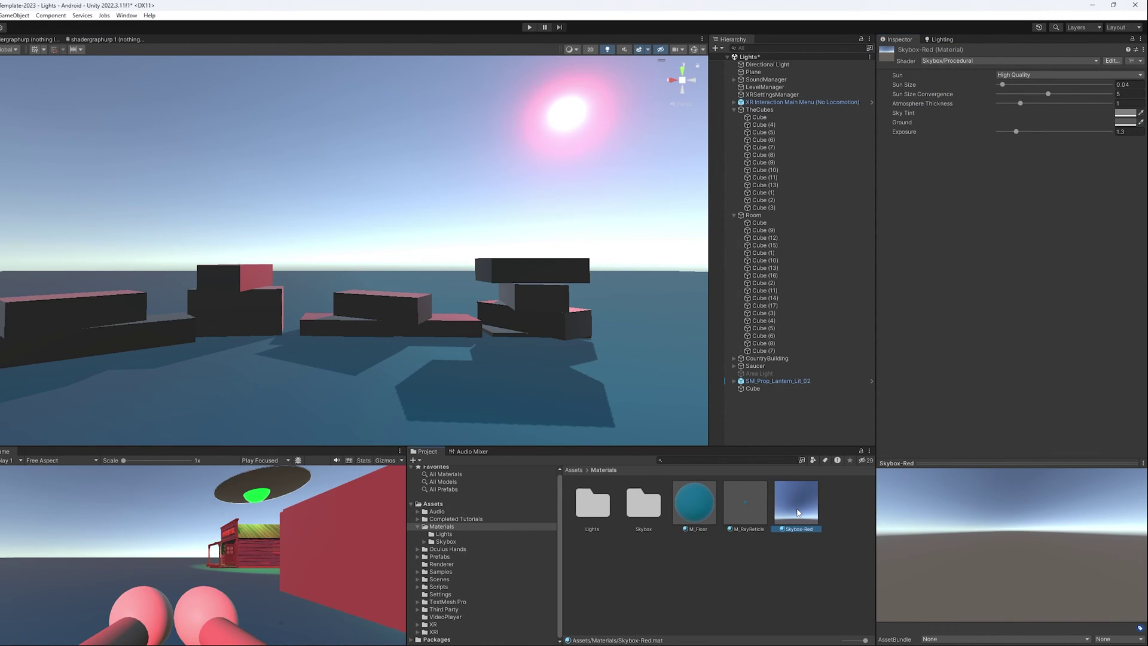
left_click(1126, 117)
left_click_drag(1074, 186, 1100, 153)
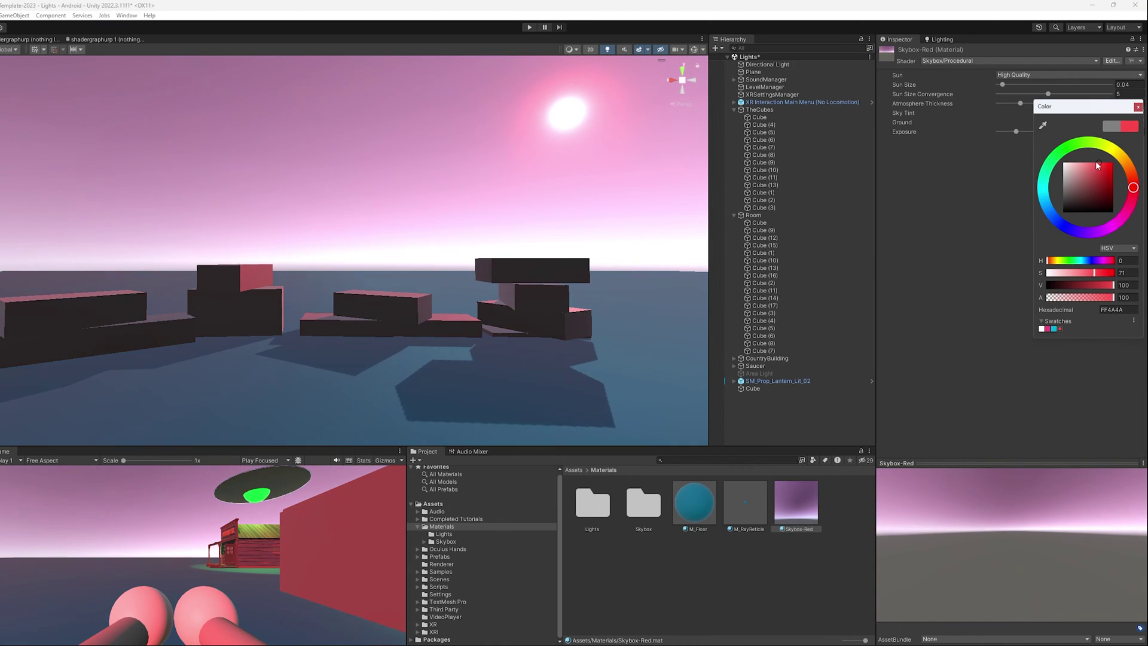
left_click(1137, 108)
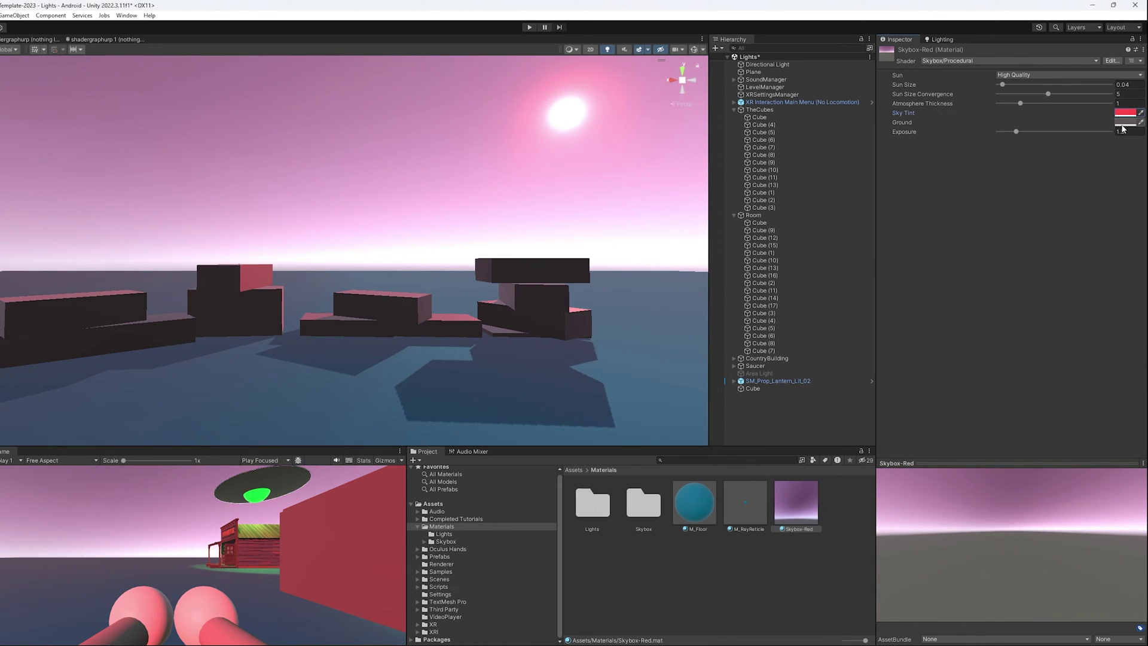
- Change the Skybox-Red material's ground color to a very dark red
left_click(1123, 123)
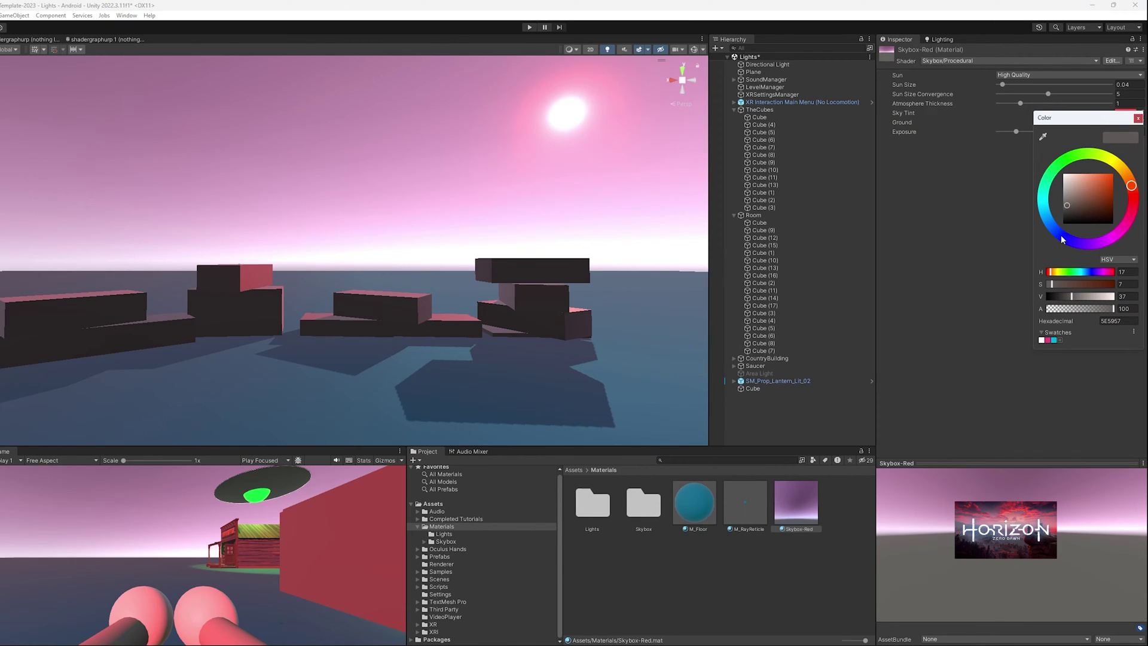
left_click(1133, 200)
left_click_drag(1103, 199, 1087, 216)
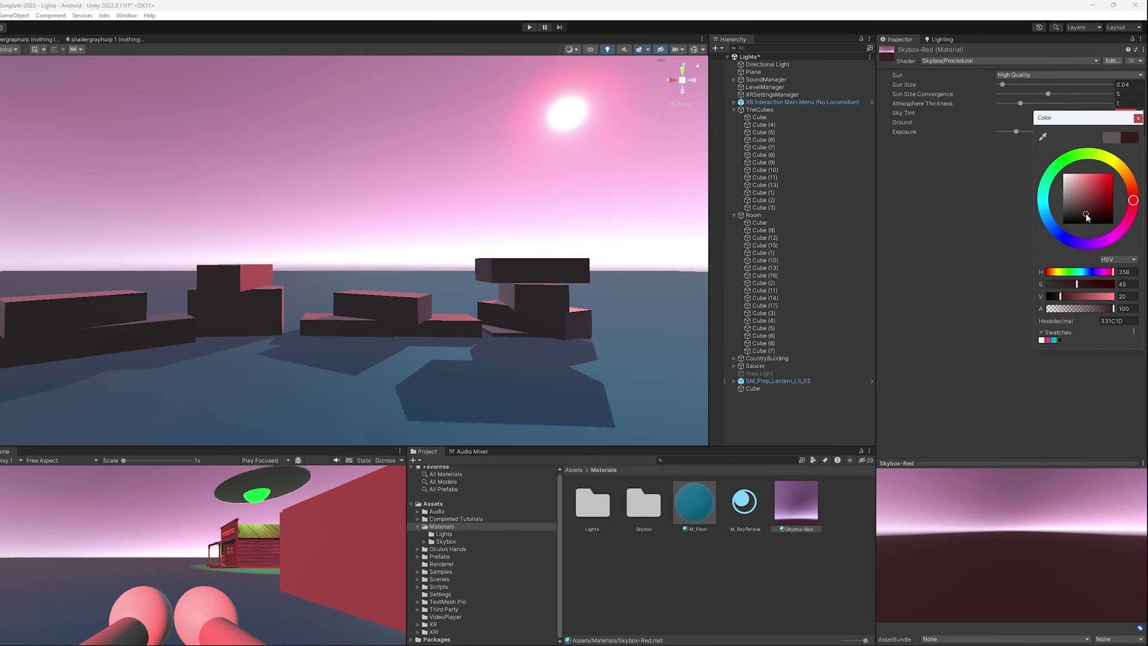
left_click(929, 301)
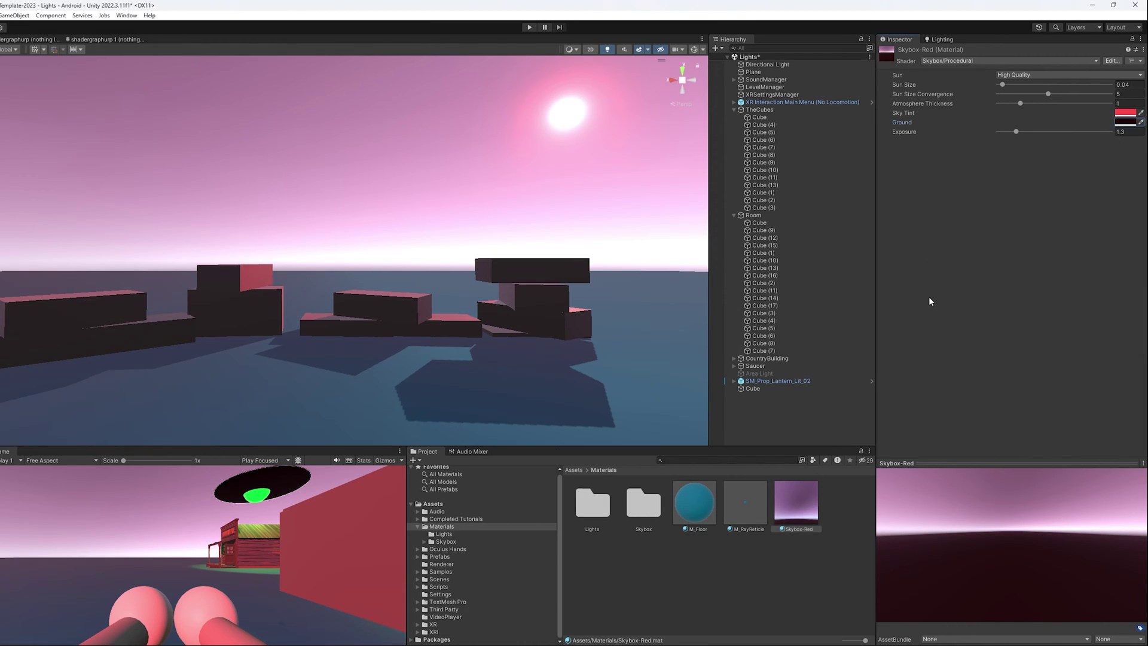
- Set Skybox-Red's sun size to 0.103, sun size convergence to 8.4, atmosphere thickness to 0.35 and exposure to 3.99
left_click_drag(1003, 85, 1092, 97)
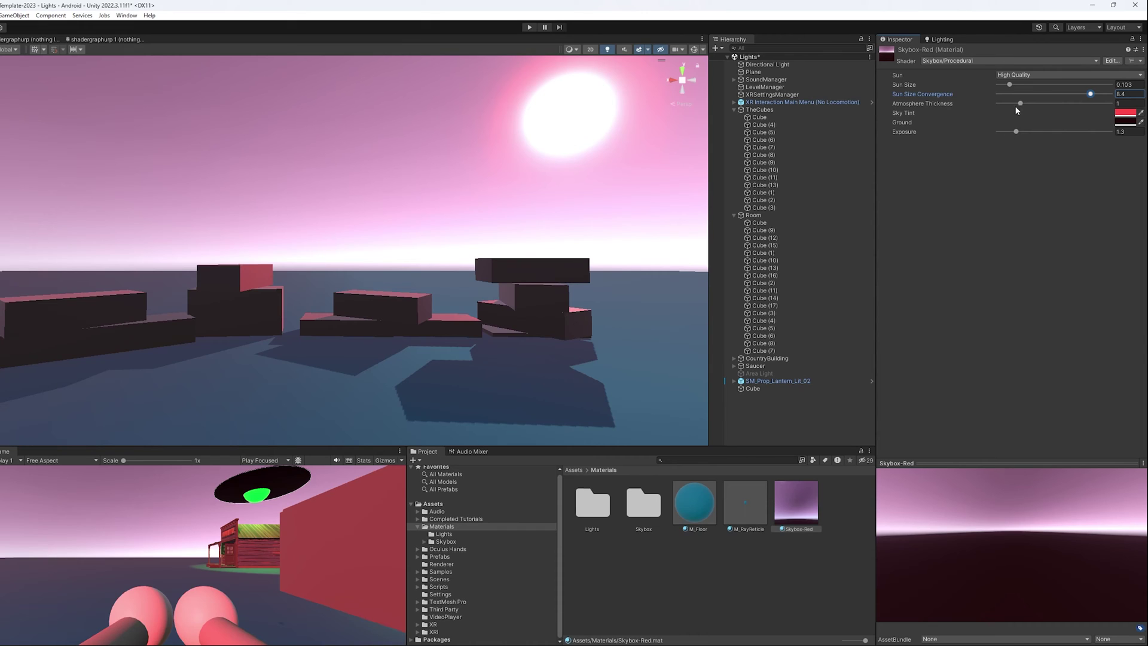
left_click_drag(1019, 103, 1055, 131)
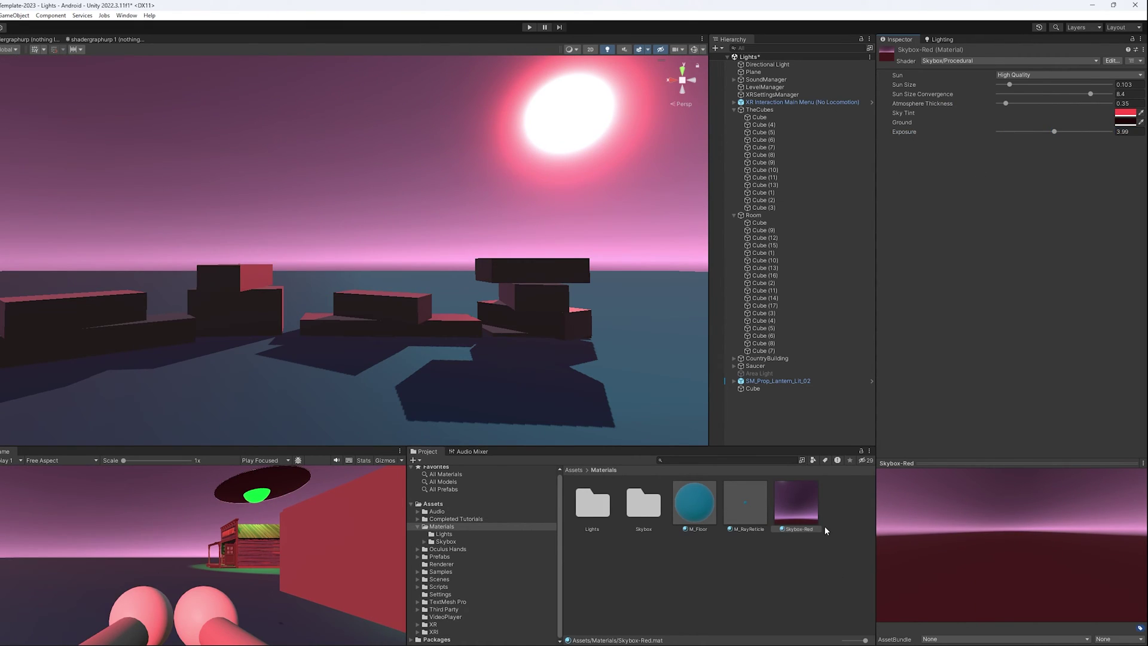
left_click(774, 65)
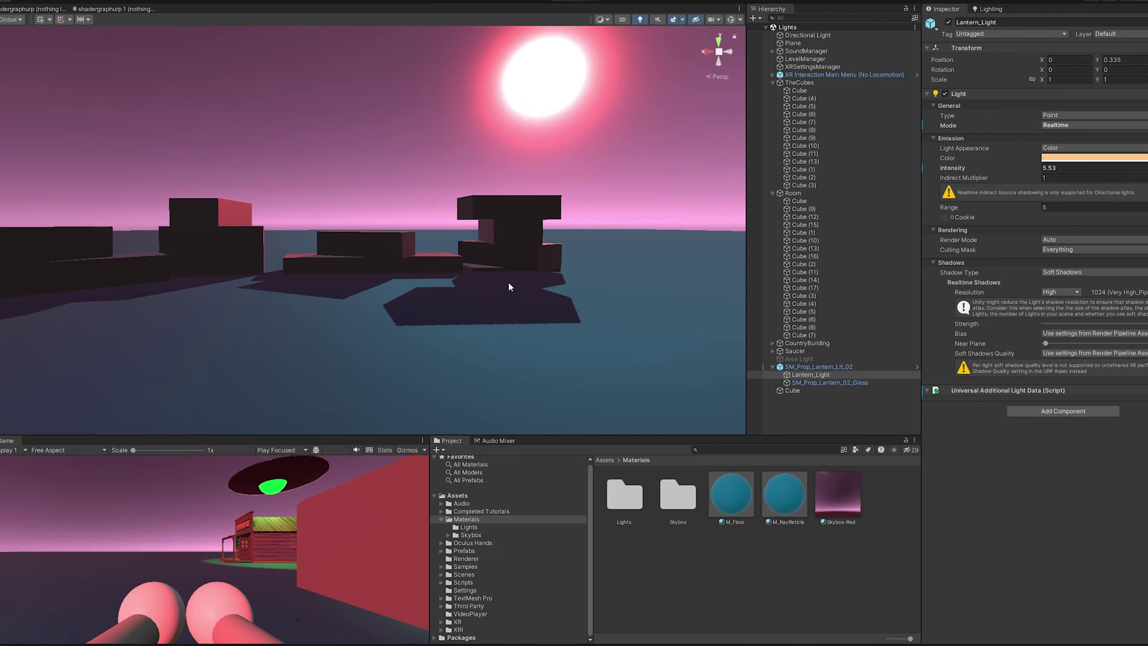
- Add a point light to the scene inside the room with the lantern
right_click_drag(559, 256, 372, 294)
key("w")
key("w")
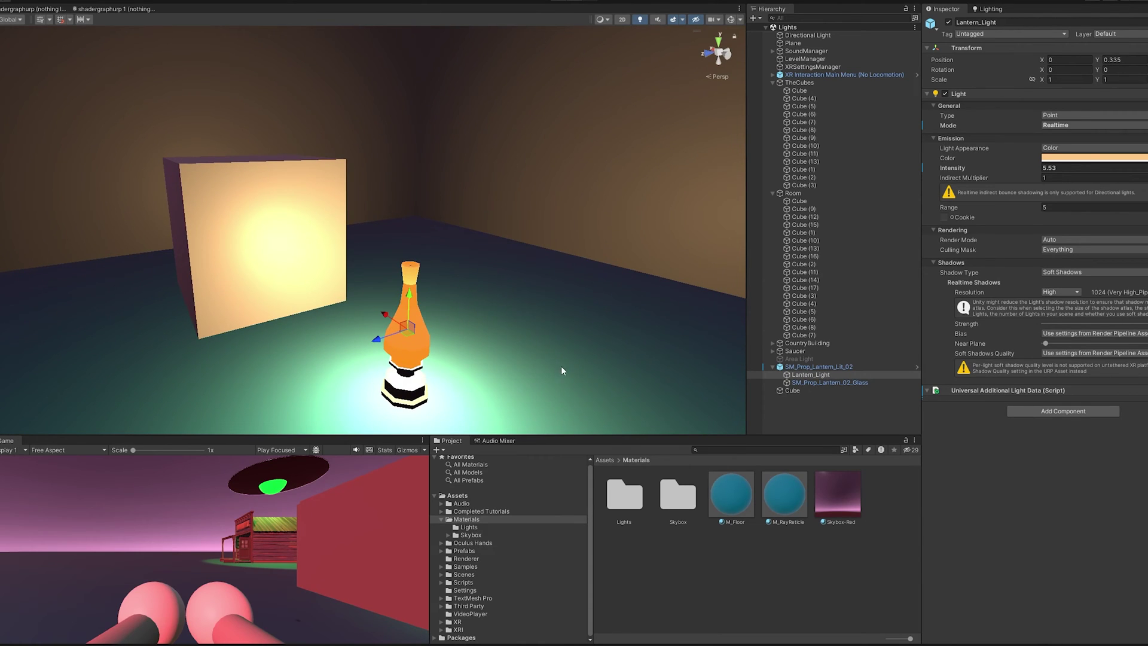
key("w")
mouse_move(471, 330)
right_mouse_down()
mouse_move(476, 359)
mouse_move(471, 343)
right_mouse_up()
key("s")
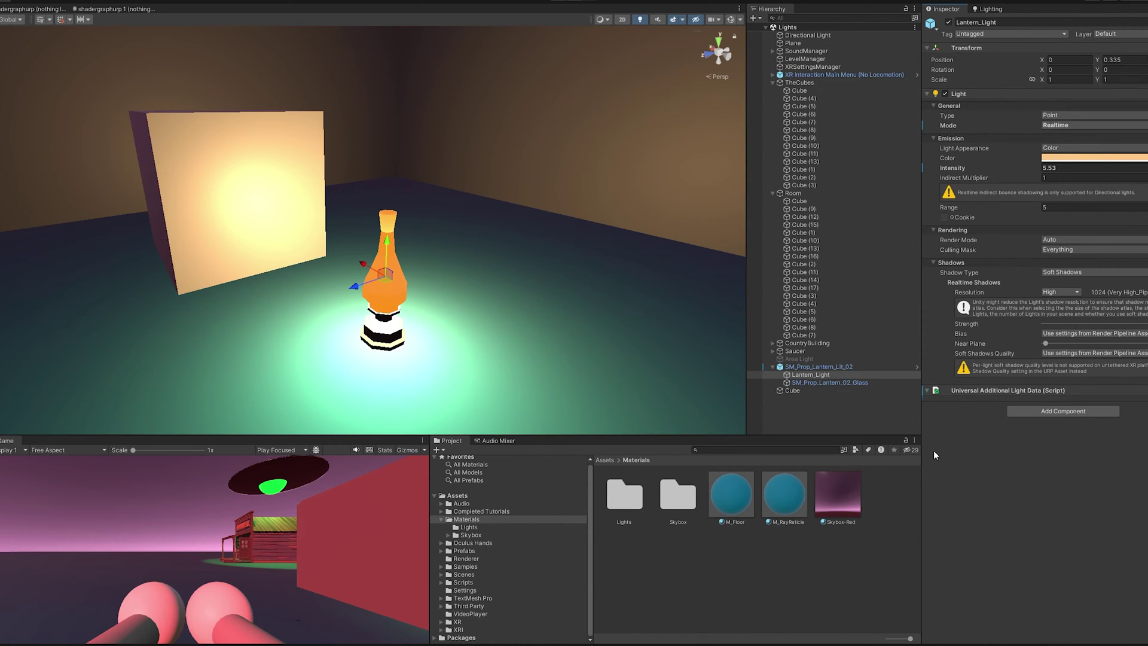
right_click(794, 409)
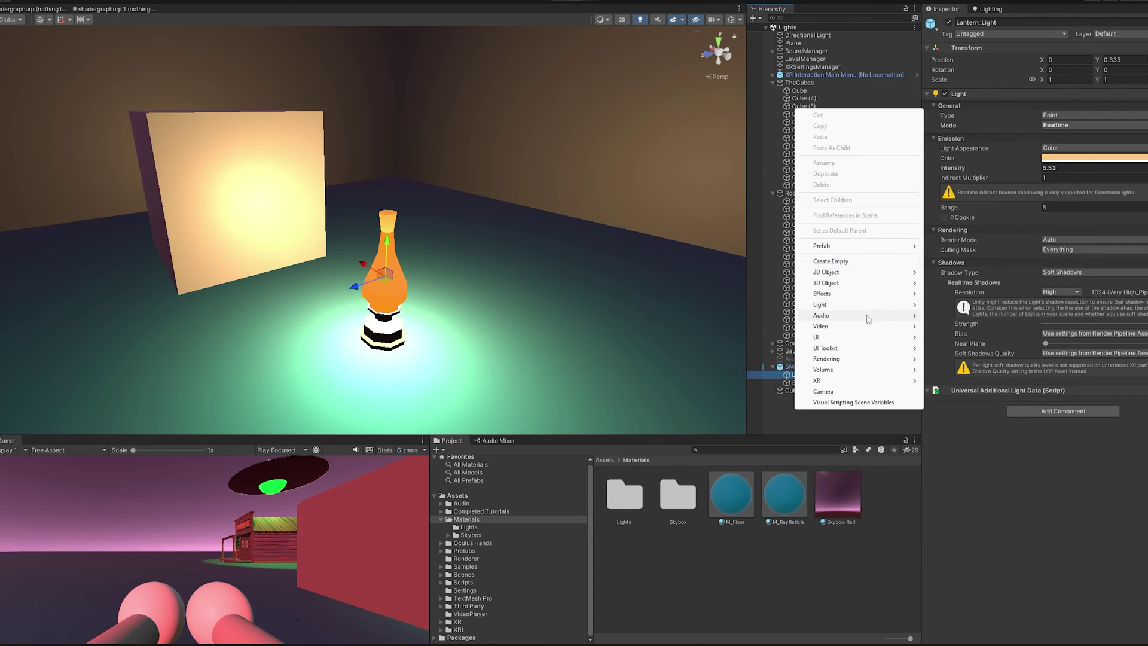
mouse_move(875, 307)
left_click(965, 315)
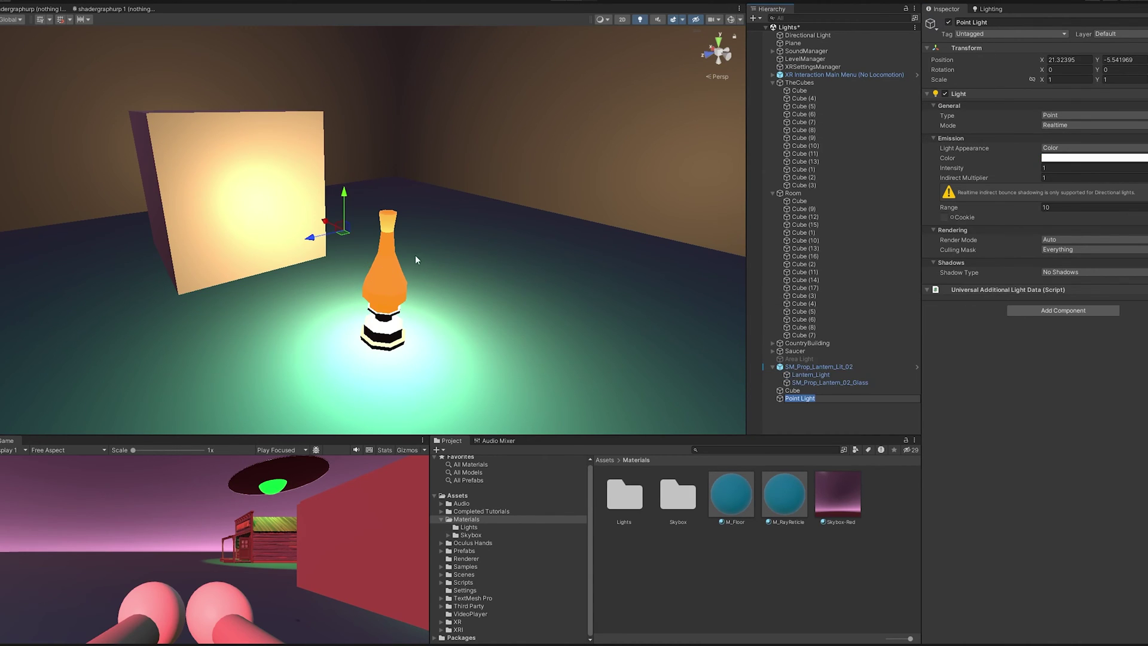
- Raise the new point light to a Y position of 0.35
left_click_drag(343, 153, 345, 35)
key("w")
right_click_drag(372, 101, 465, 79)
key("a")
key("s")
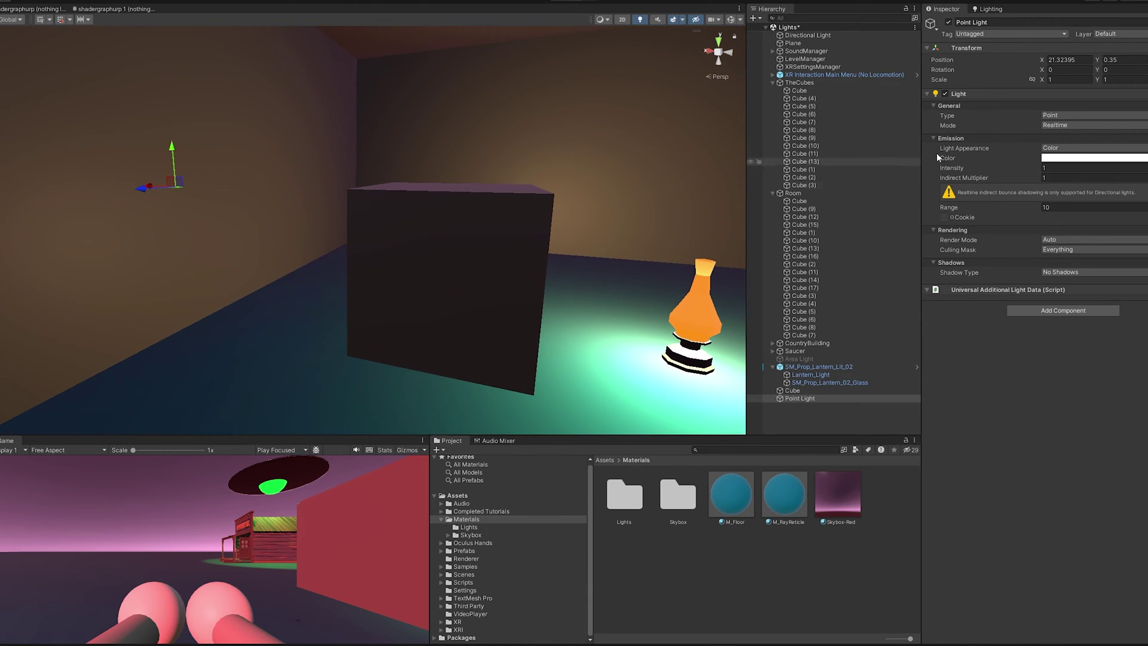
- Parent the point light to the cube beside the lantern and set its local X and Y position to 0
type("0")
left_click_drag(800, 398, 793, 391)
left_click(1071, 59)
type("0")
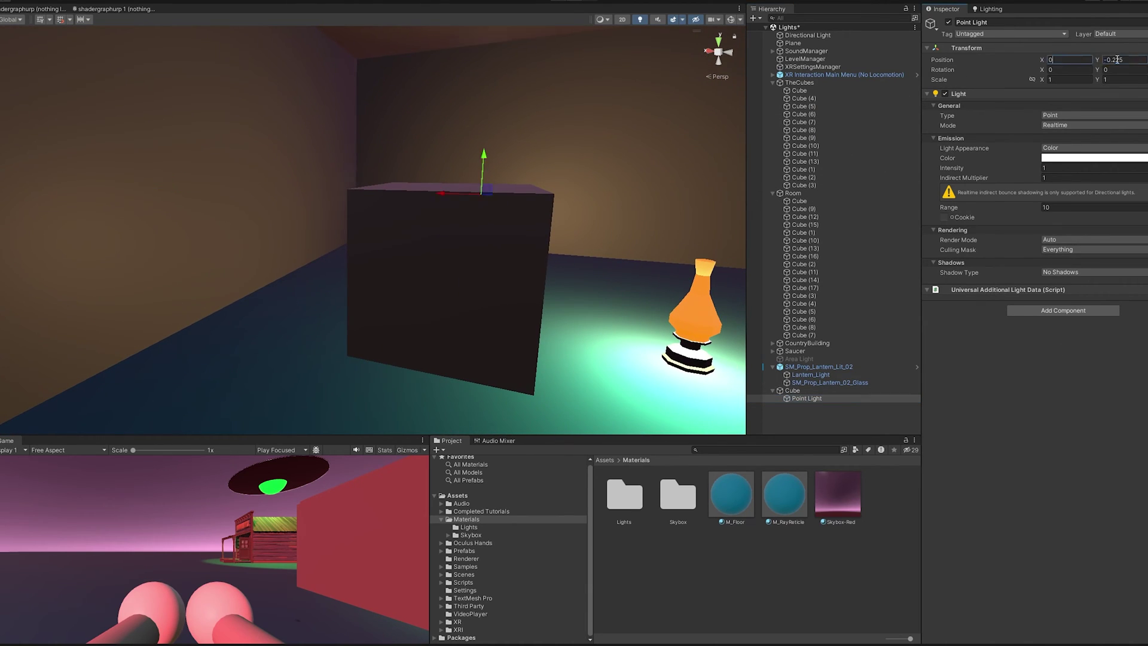
key("Tab")
type("0")
- Move the point light above the cube and lower it to a local Y position of 0.704
left_click_drag(463, 229, 498, 88)
right_click_drag(595, 91, 638, 33)
key("w")
left_click_drag(638, 33, 610, 120, "alt")
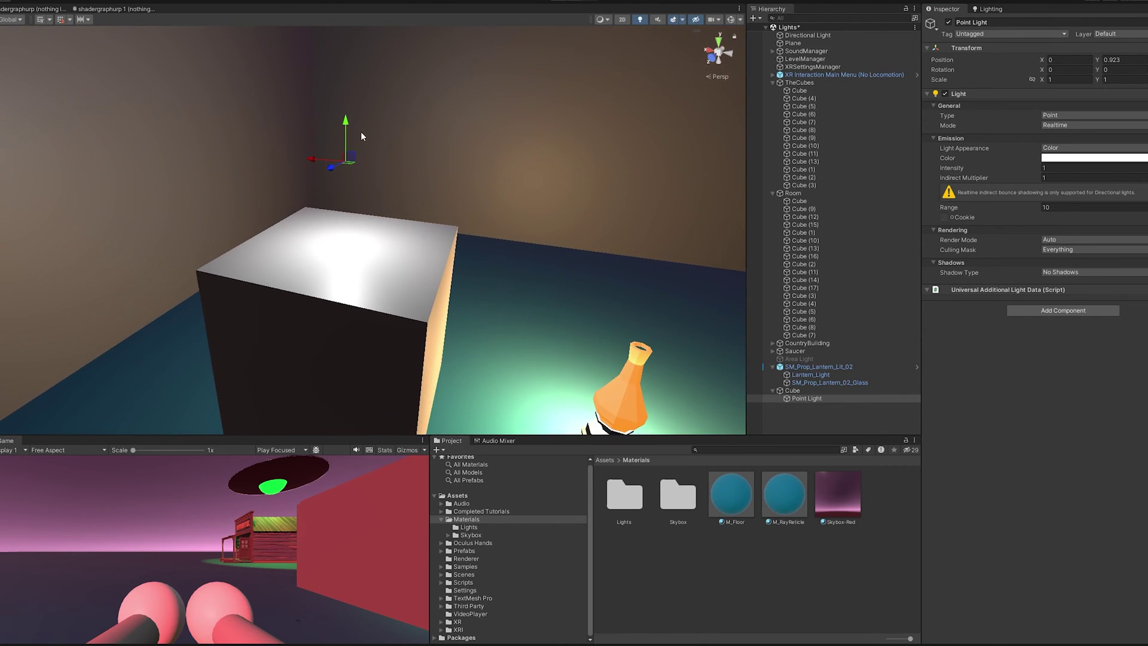
left_click_drag(347, 121, 375, 136)
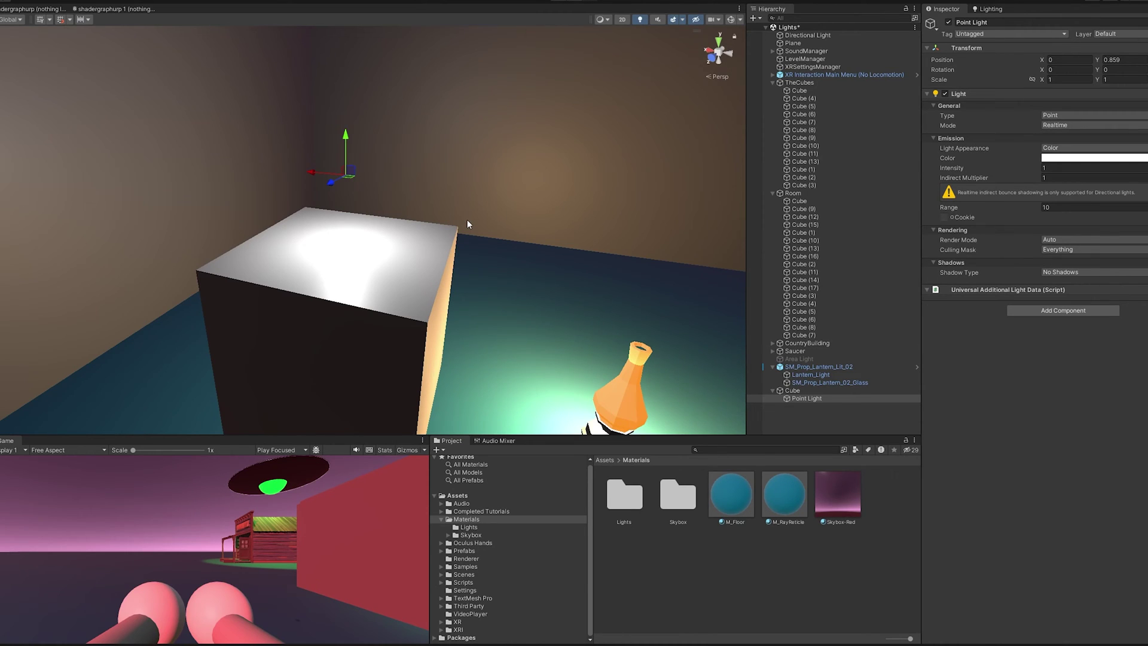
right_click_drag(467, 220, 431, 205)
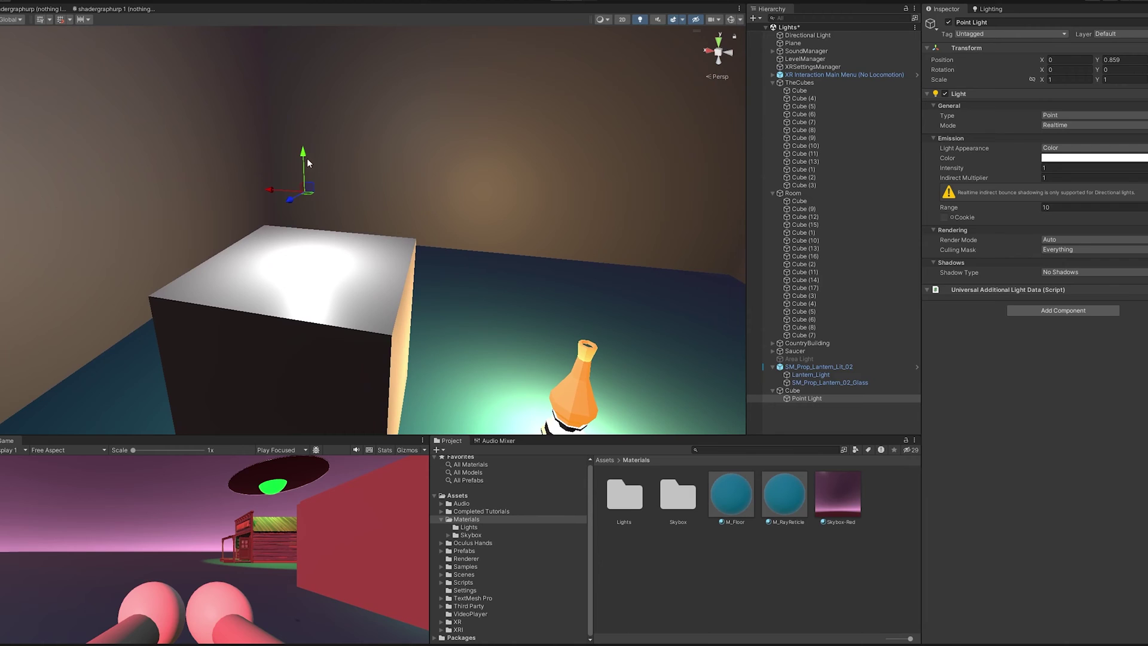
left_click_drag(306, 158, 322, 185)
right_click_drag(490, 200, 407, 215)
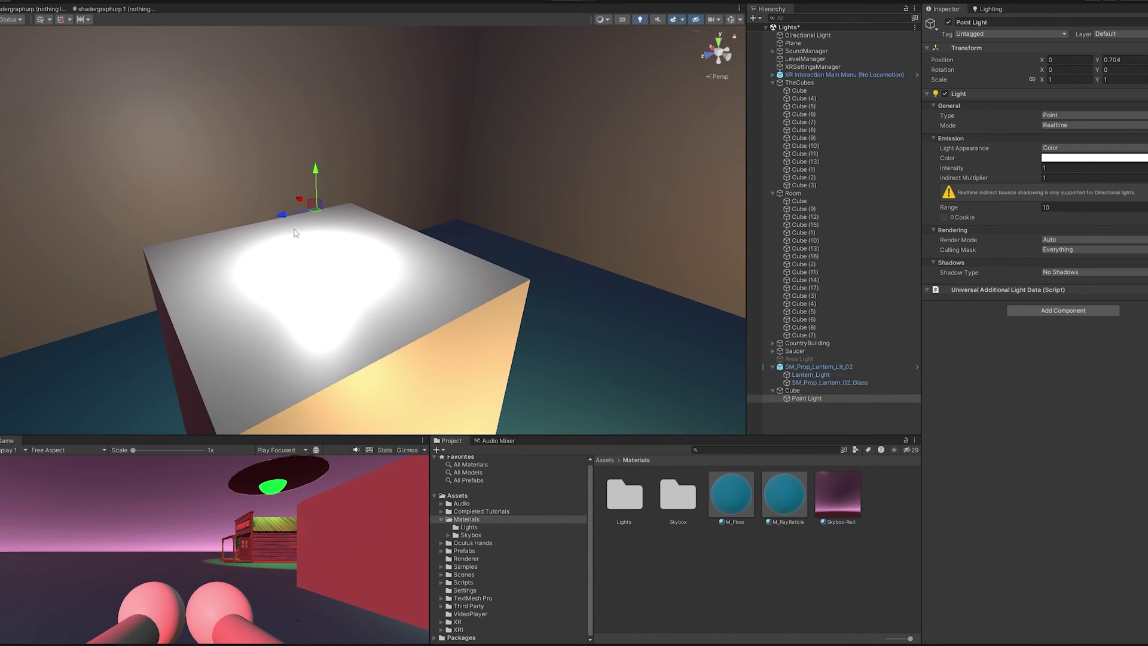
- Lift the whole lantern off the floor into mid-air and select its Lantern_Light object
right_click_drag(391, 263, 504, 352)
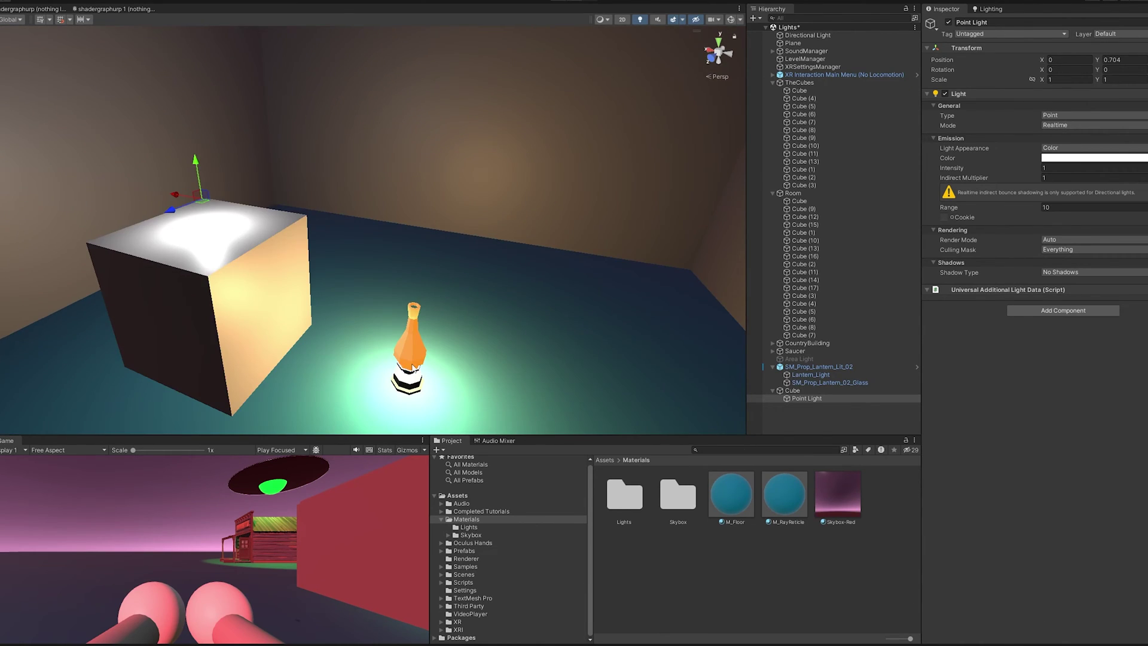
left_click(413, 367)
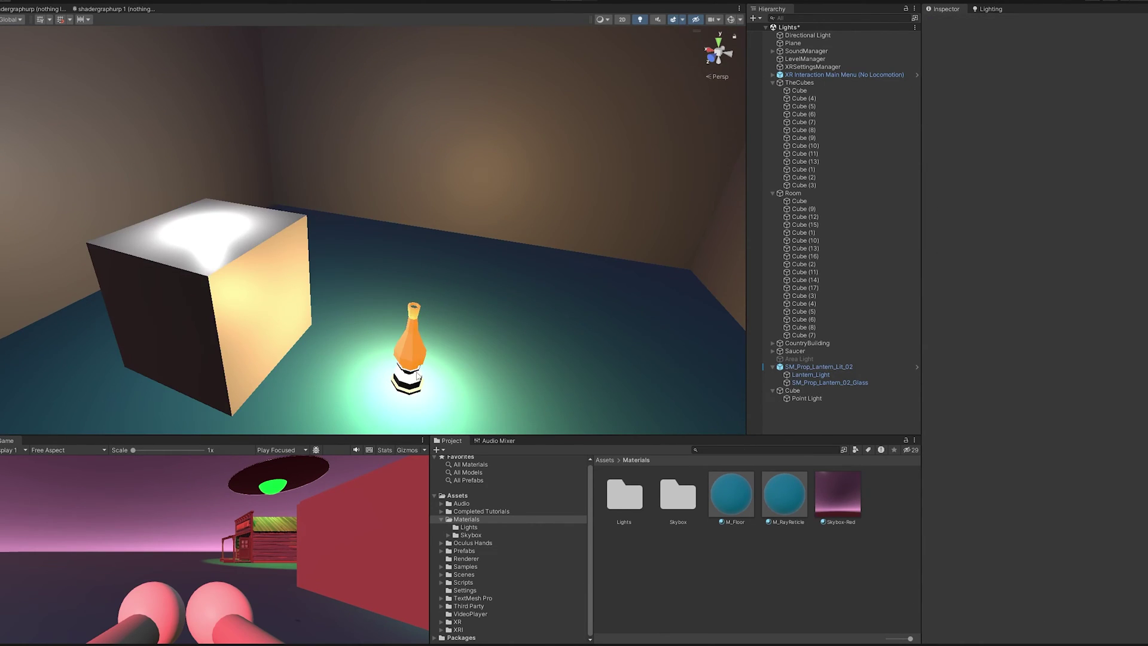
left_click(804, 375)
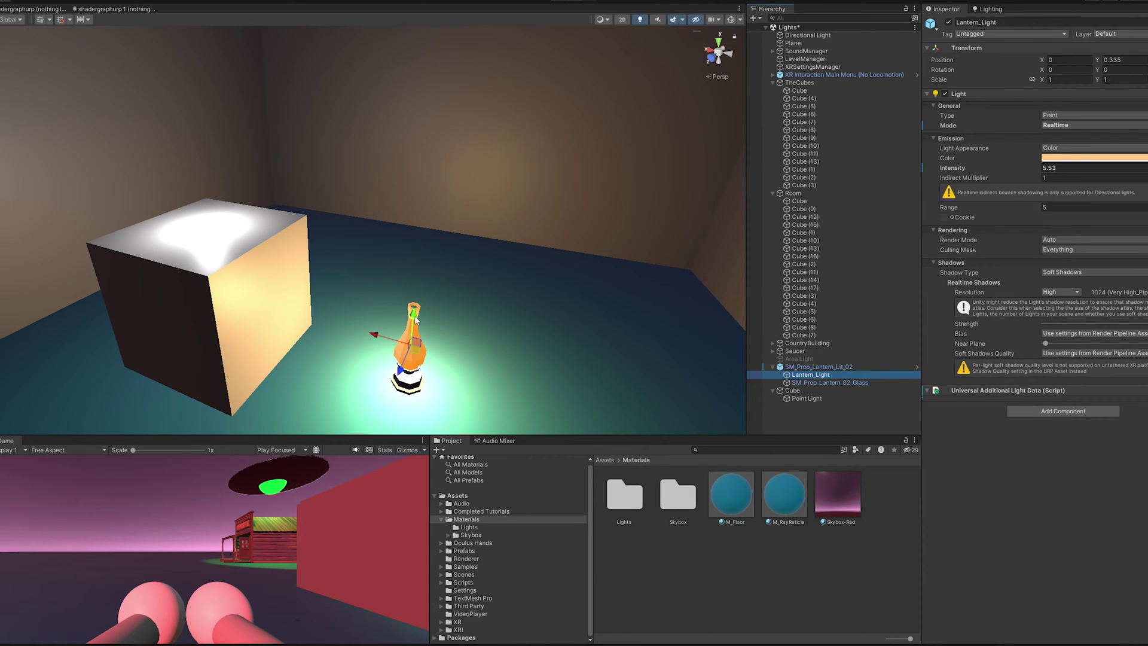
left_click(414, 338)
left_click_drag(407, 305, 396, 127)
left_click(838, 375)
right_click_drag(426, 192, 470, 164)
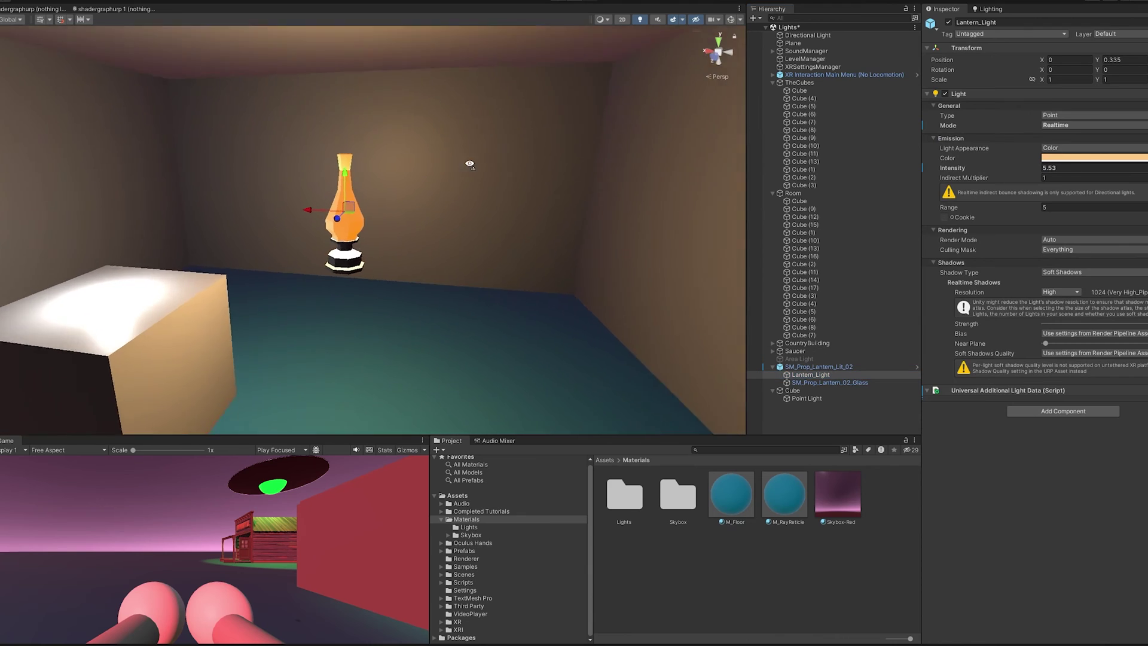
- Try adjusting the lantern light's color and raising its intensity to 7.17, and return the intensity to 5.53
scroll(470, 164, "up", 3)
left_click(1078, 158)
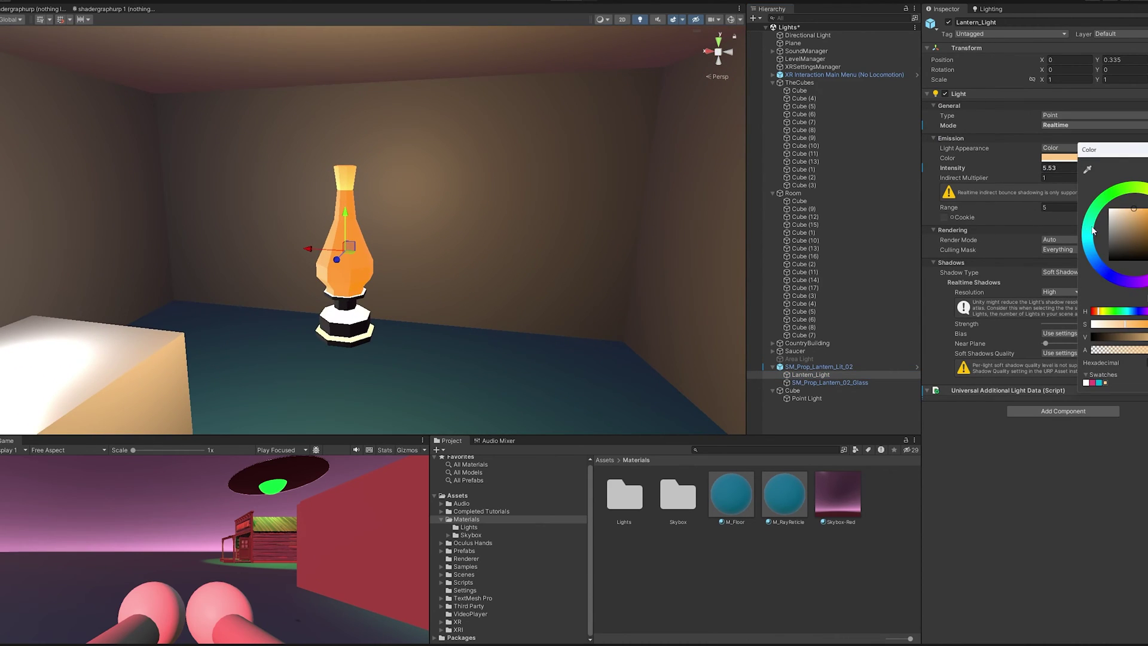
left_click_drag(1126, 232, 1135, 208)
left_click(1147, 150)
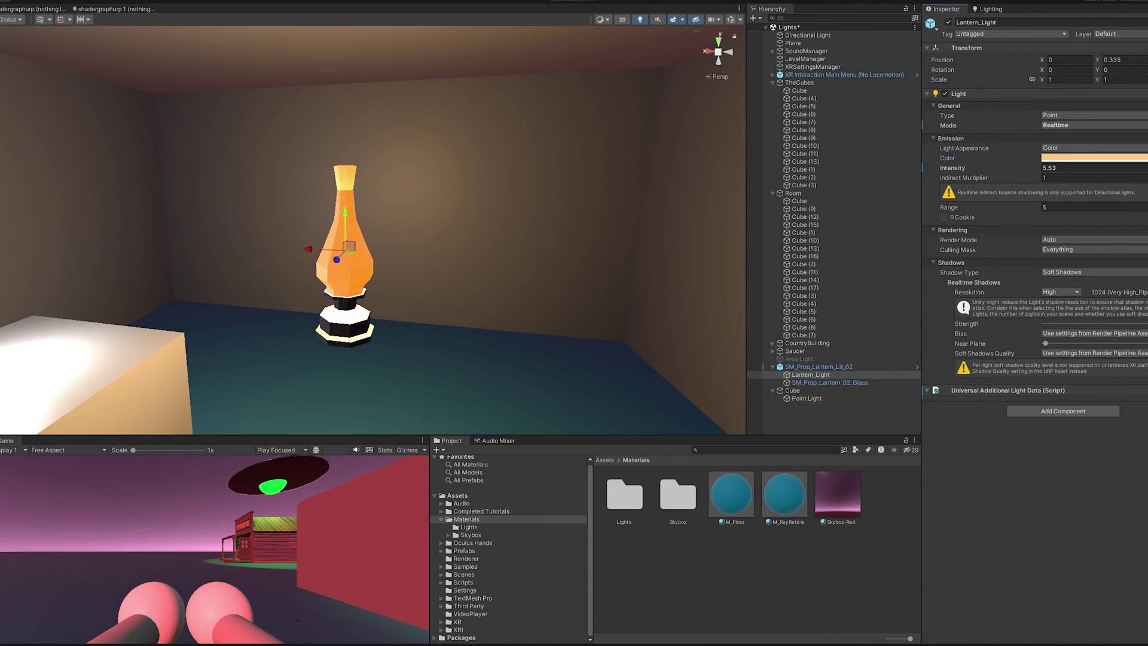
left_click(1044, 169)
type("7.17")
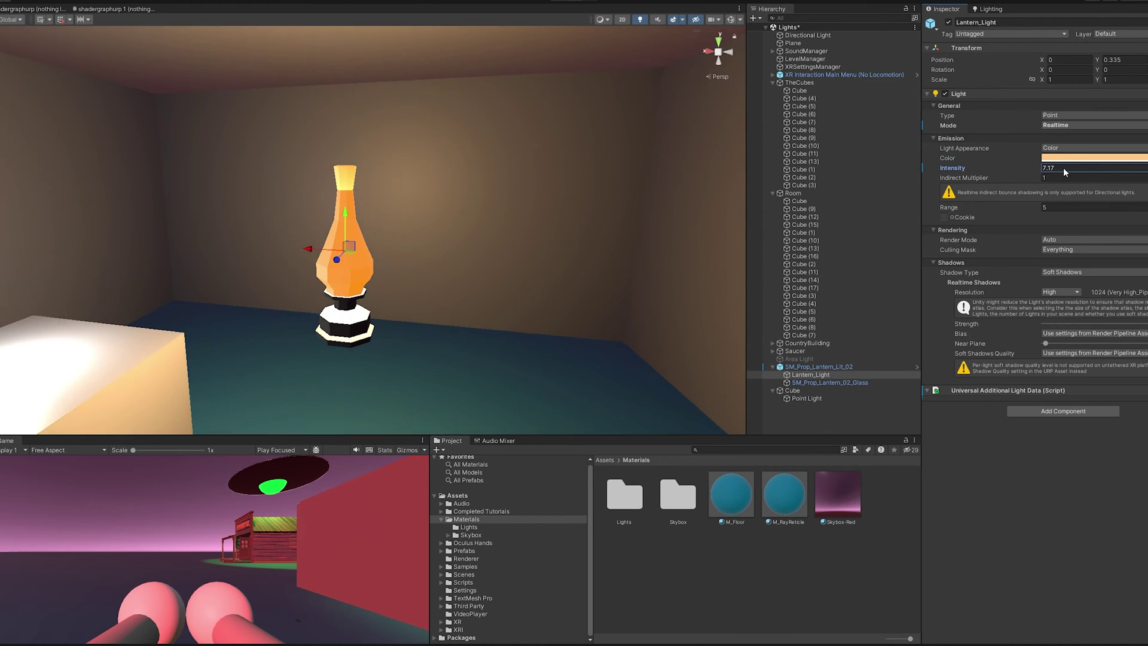
mouse_move(1065, 172)
left_mouse_down()
mouse_move(1145, 167)
mouse_move(1019, 171)
mouse_move(1045, 178)
left_mouse_up()
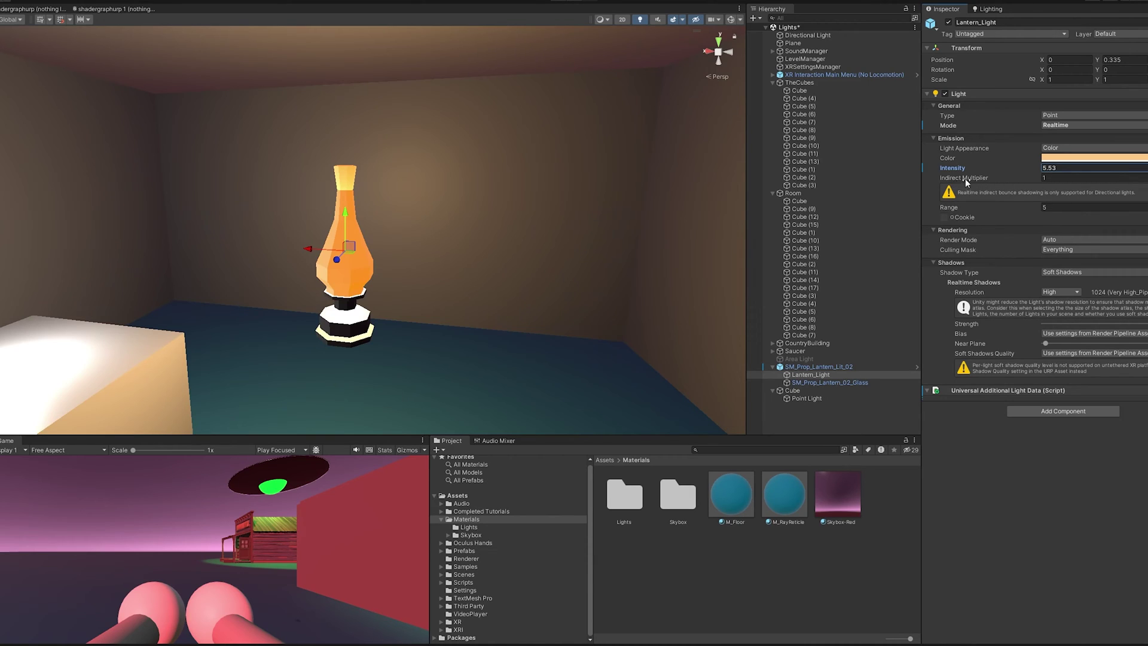
- Reduce the lantern light's range to 1.55 with the scene gizmos shown, trying 0 and 1.9 on the way
left_click(1045, 207)
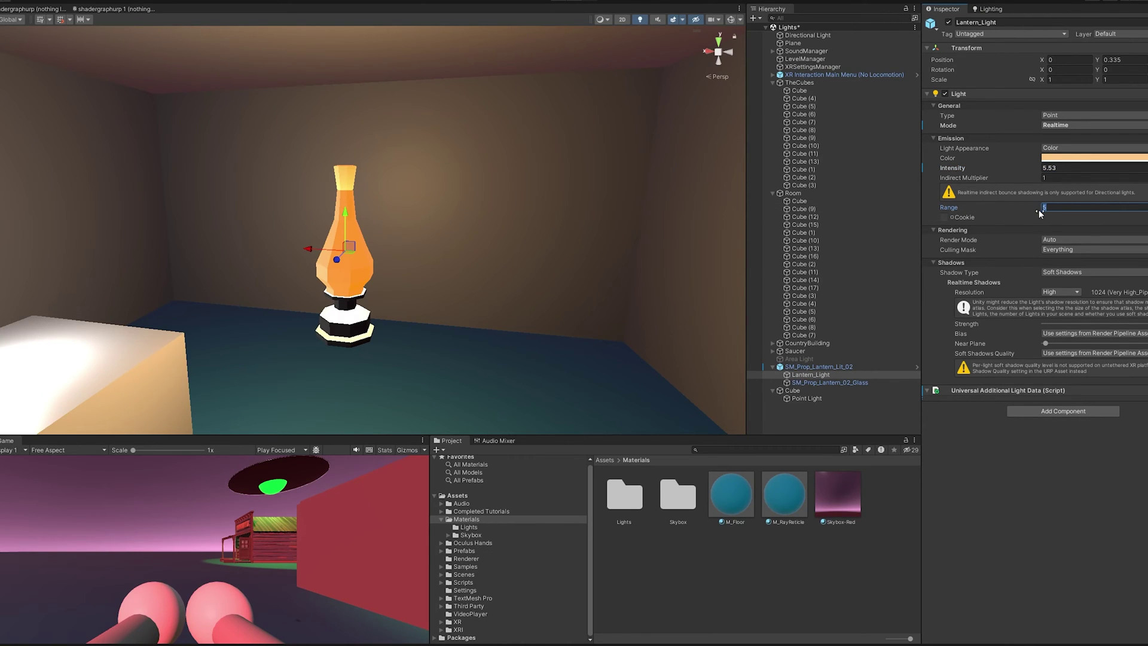
type("0")
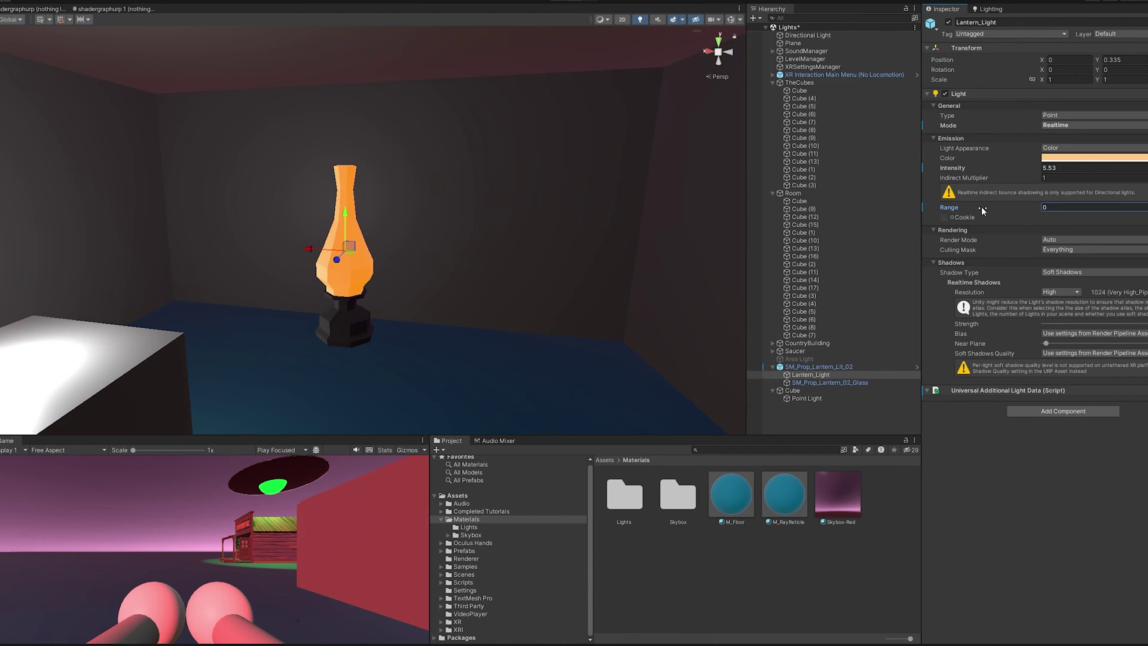
left_click_drag(983, 210, 996, 210)
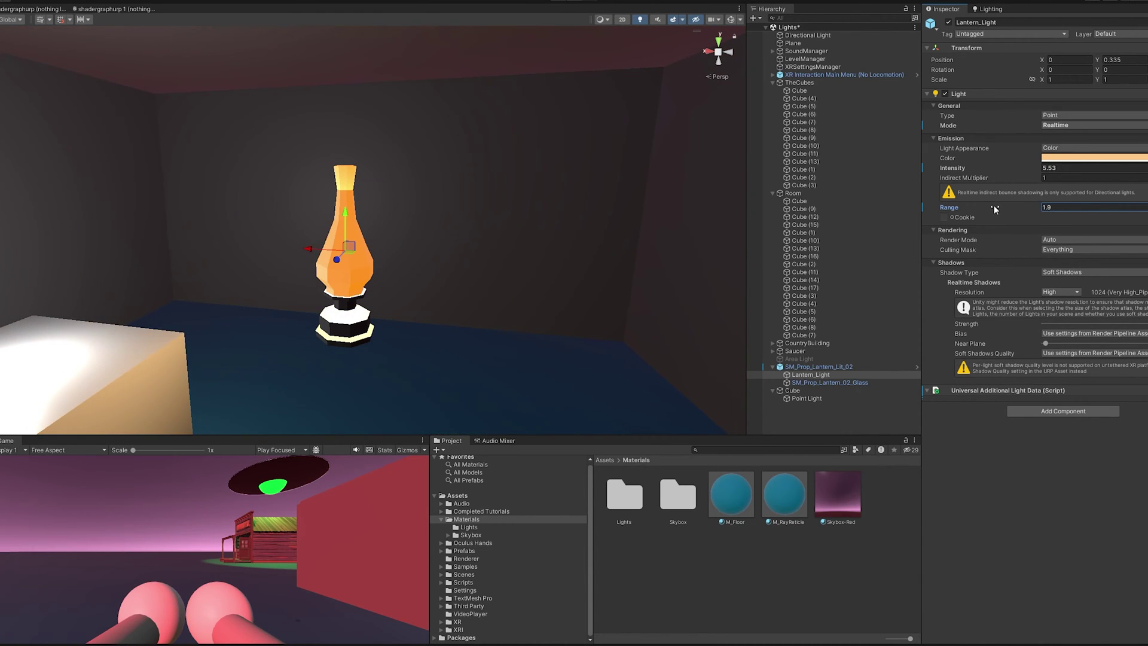
left_click(731, 19)
left_click_drag(526, 155, 454, 185, "alt")
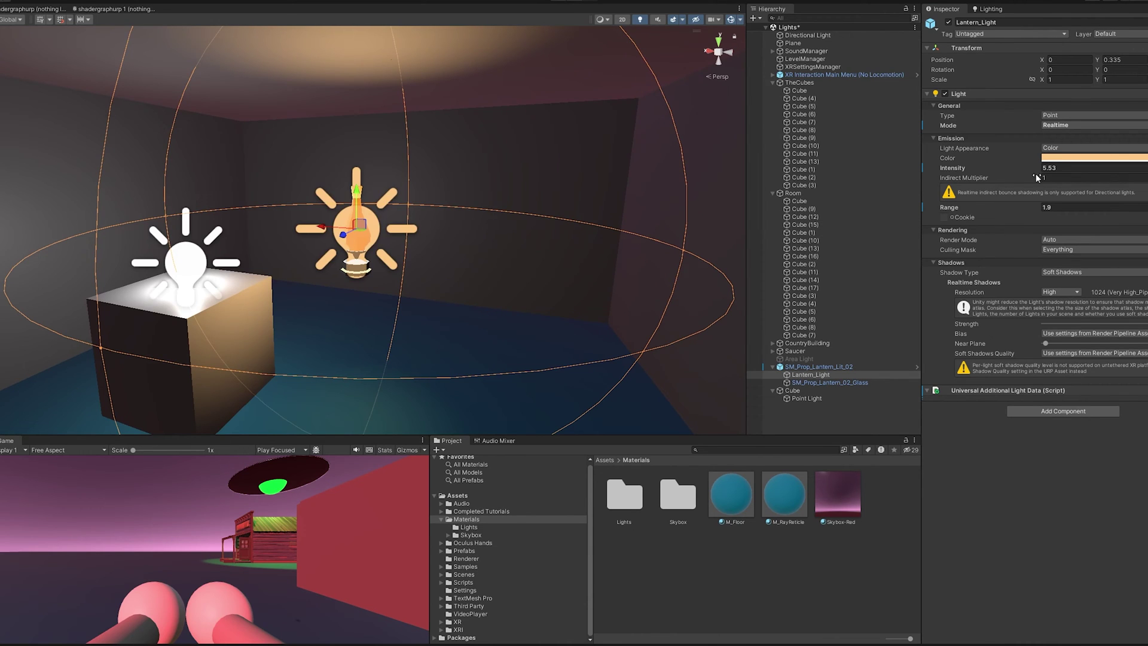
mouse_move(1037, 208)
left_mouse_down()
mouse_move(1067, 209)
mouse_move(1028, 210)
mouse_move(1035, 206)
left_mouse_up()
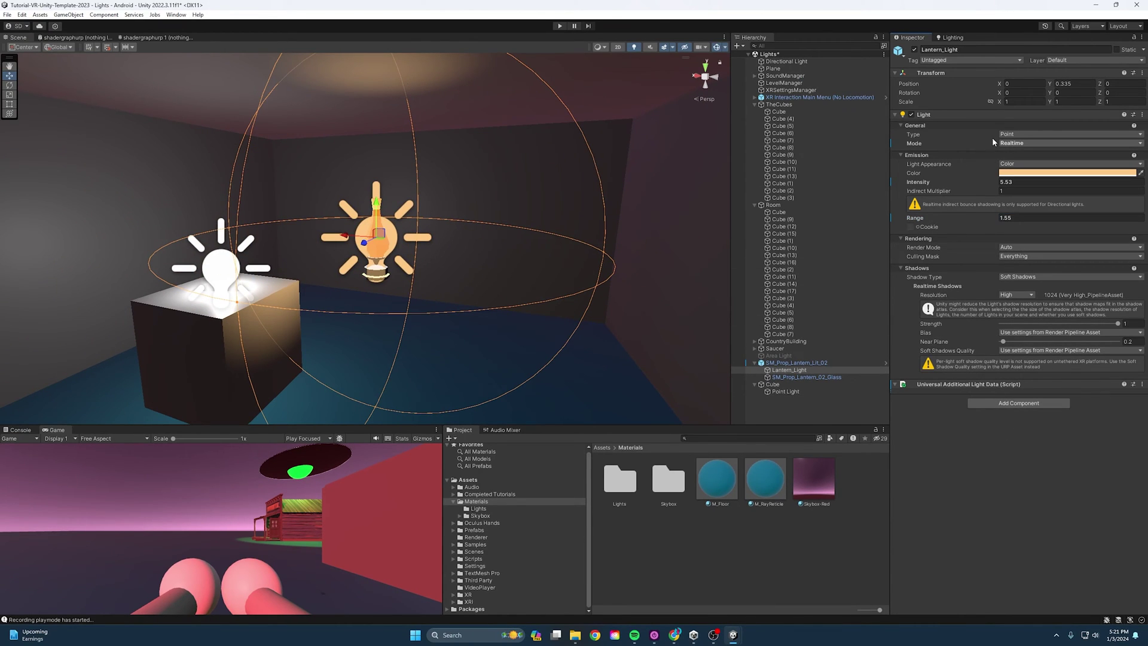
- Set the lantern light's mode to Baked, trying Mixed in between
left_click(1022, 143)
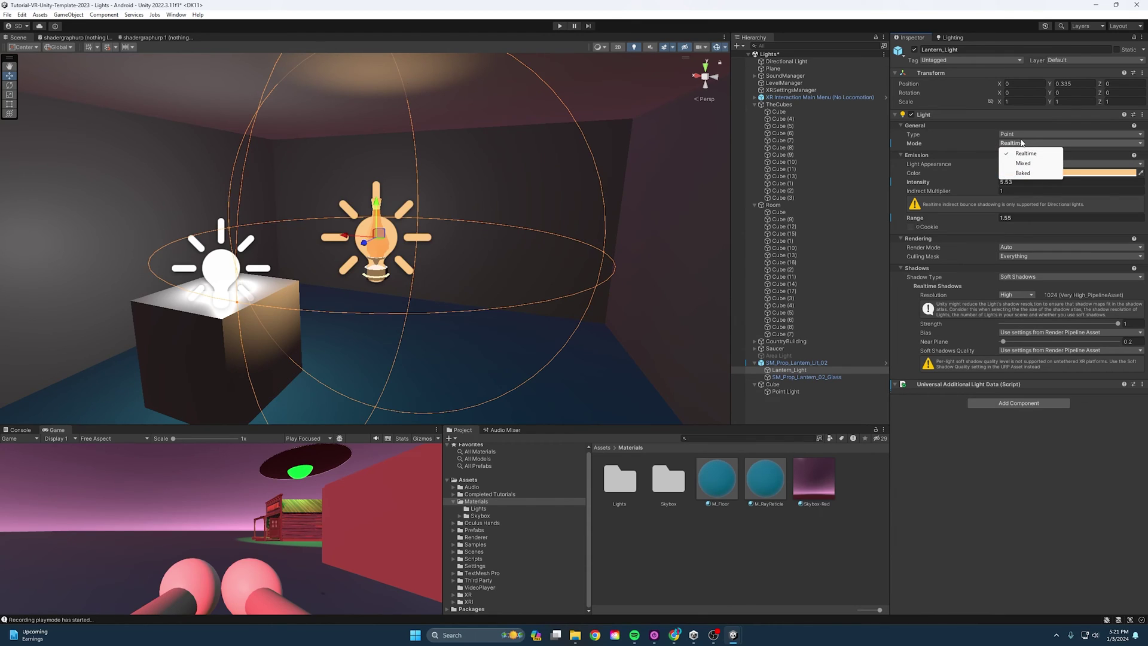
left_click(1023, 173)
left_click(1023, 143)
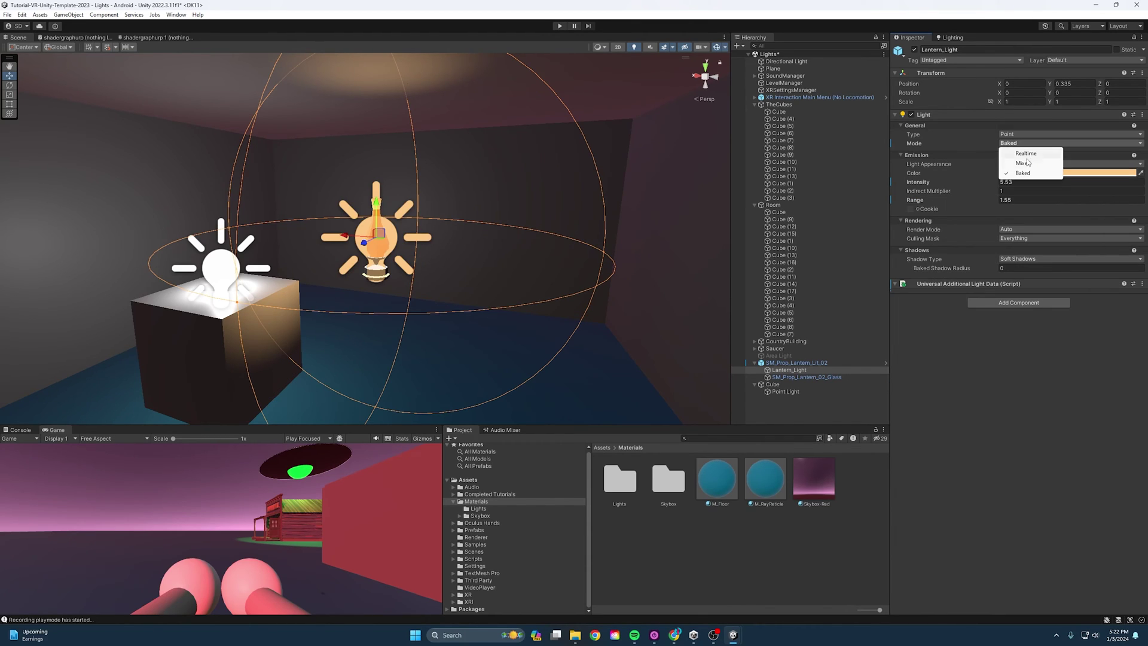
left_click(1023, 164)
left_click(1023, 143)
left_click(1023, 173)
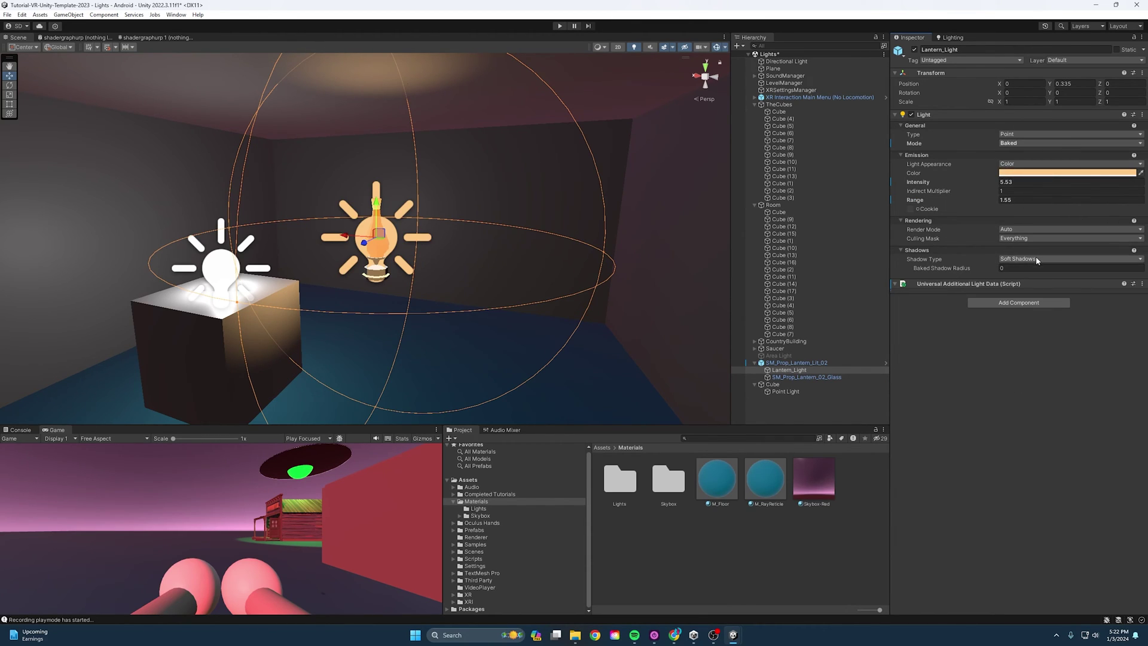
- Try No Shadows and Hard Shadows on the lantern light and return its shadow type to Soft Shadows
left_click(1036, 257)
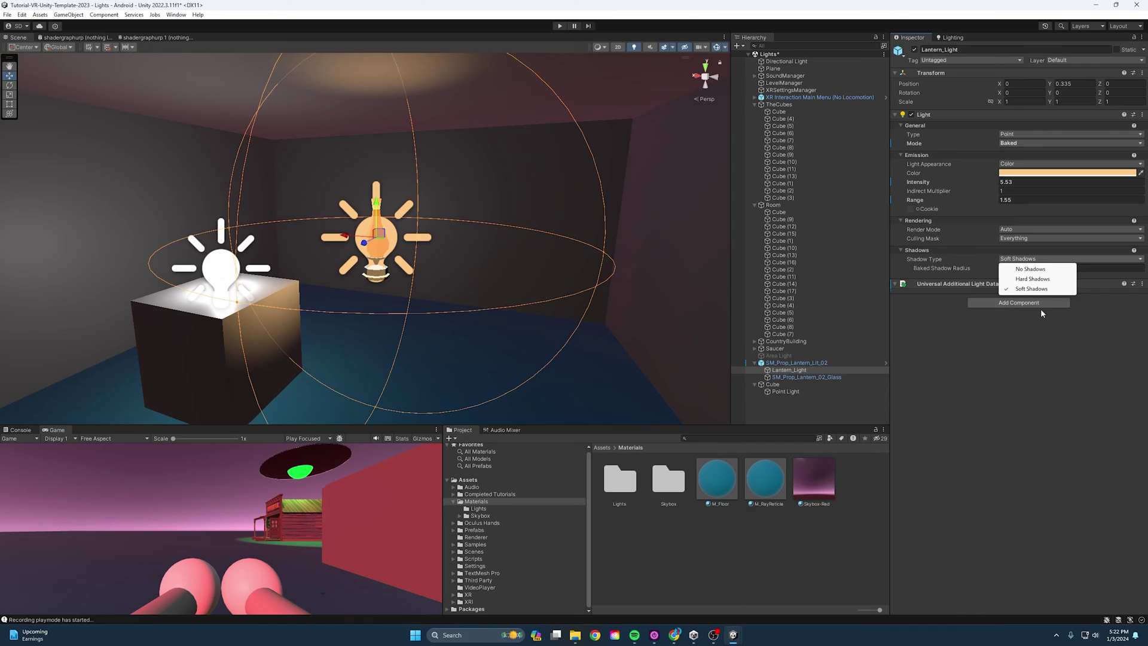
left_click(1030, 268)
left_click(1028, 258)
left_click(1028, 279)
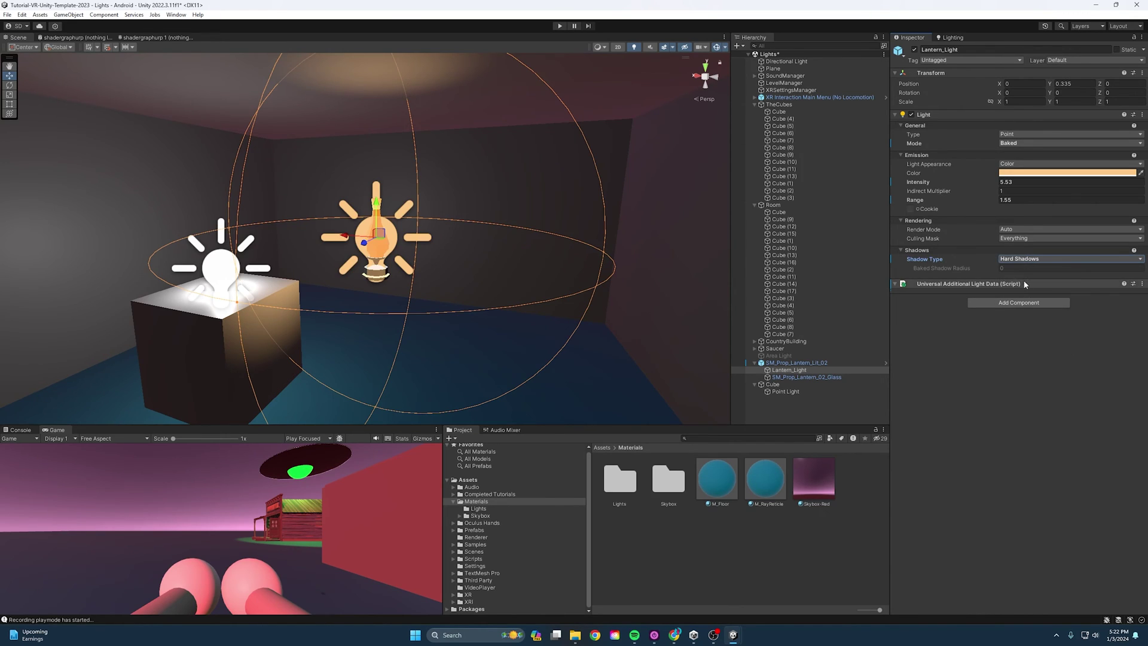
left_click(1027, 259)
left_click(1030, 289)
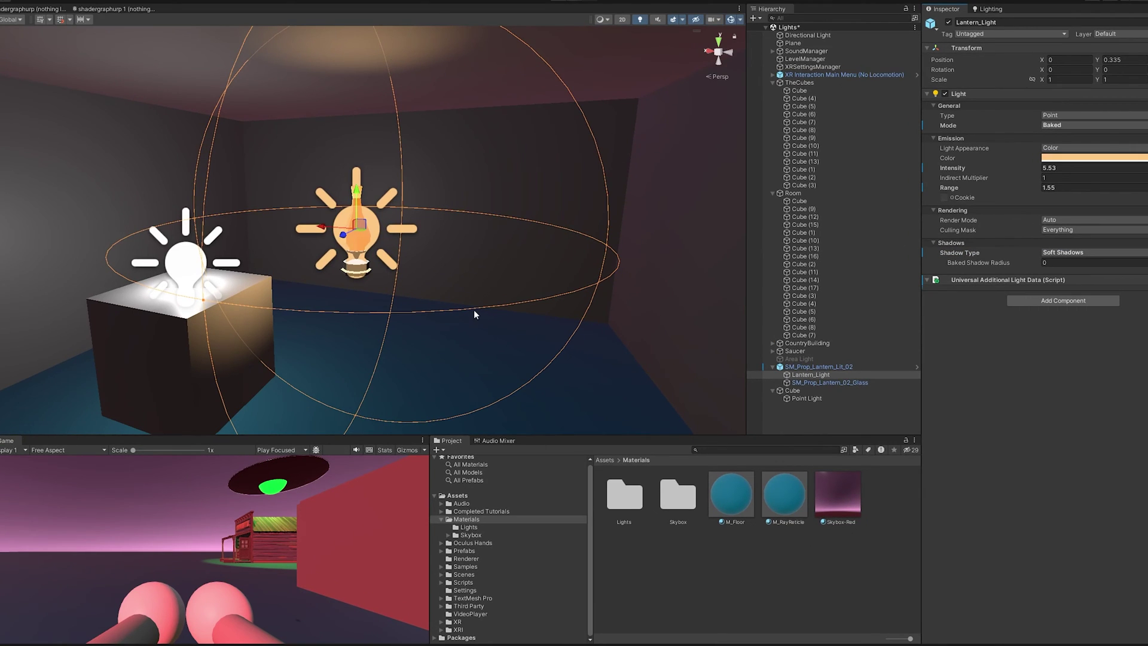
- Examine the settings of the Spot Light nested under the green sphere of the saucer
right_click_drag(474, 310, 342, 206)
key("w")
key("a")
key("s")
left_click(342, 206)
key("f")
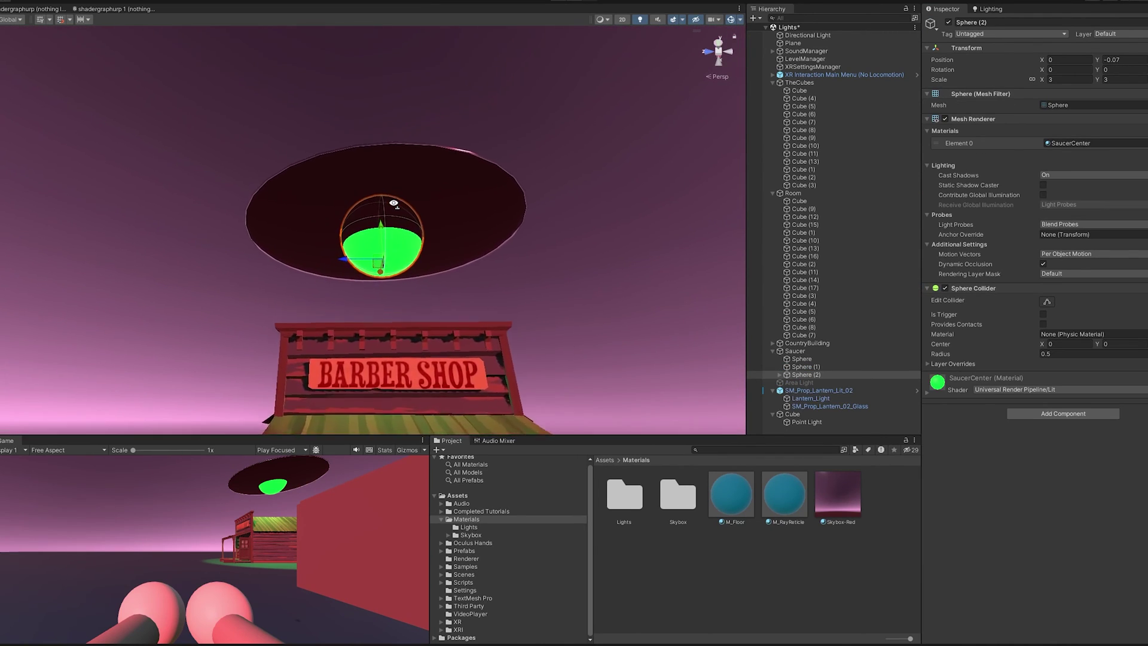
left_click(779, 375)
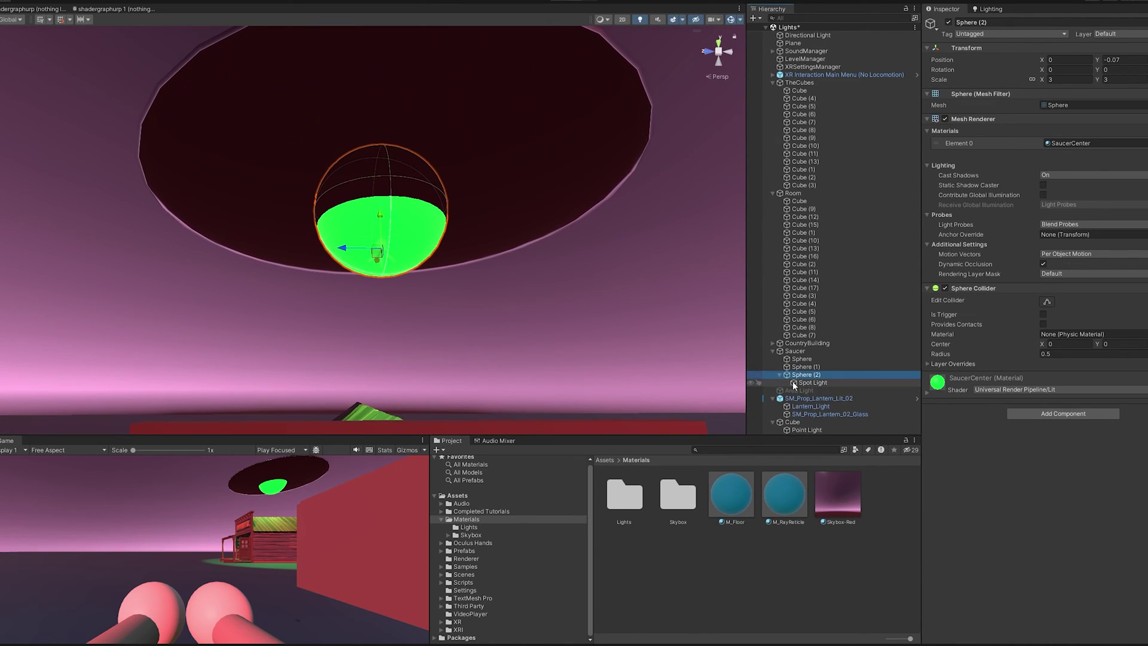
left_click(793, 382)
key("w")
right_click_drag(516, 228, 515, 235)
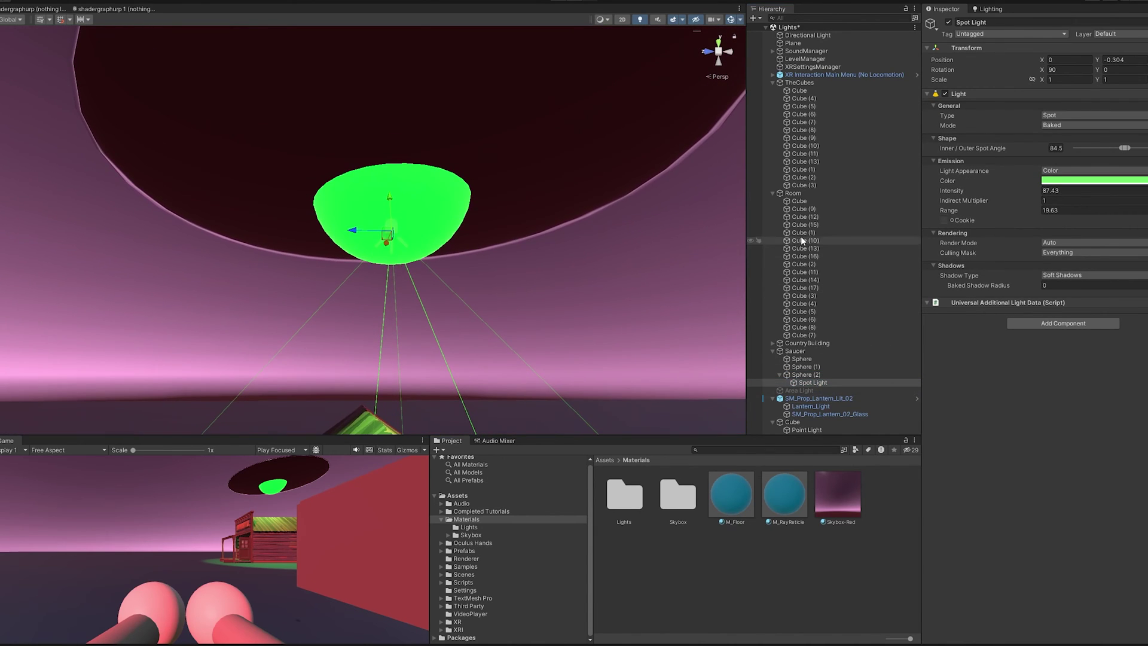
- Create a new spot light at the root level of the scene, separate from the saucer and lantern
left_click(773, 421)
right_click(780, 428)
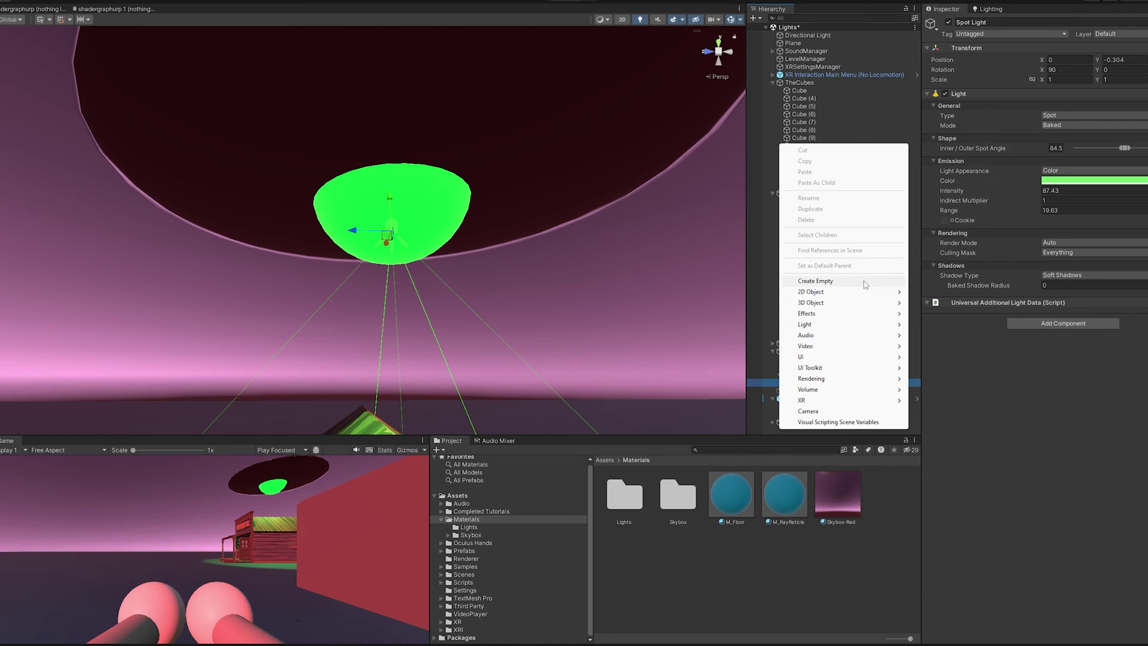
left_click(810, 427)
right_click(810, 427)
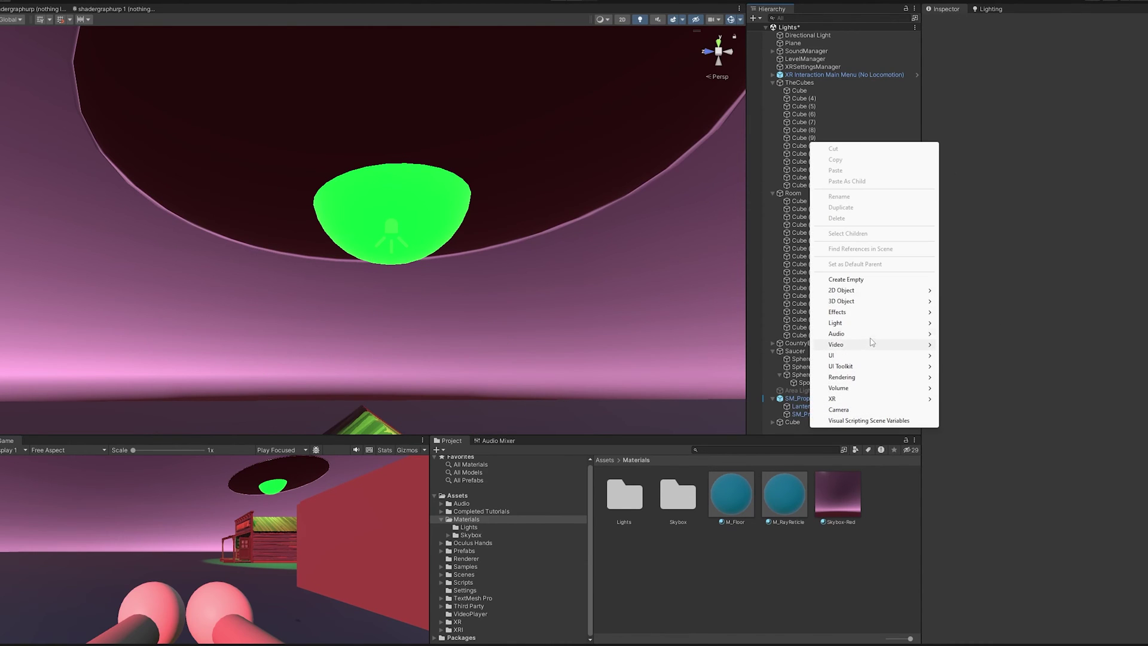
mouse_move(867, 323)
left_click(971, 345)
key("w")
right_click_drag(480, 279, 597, 349)
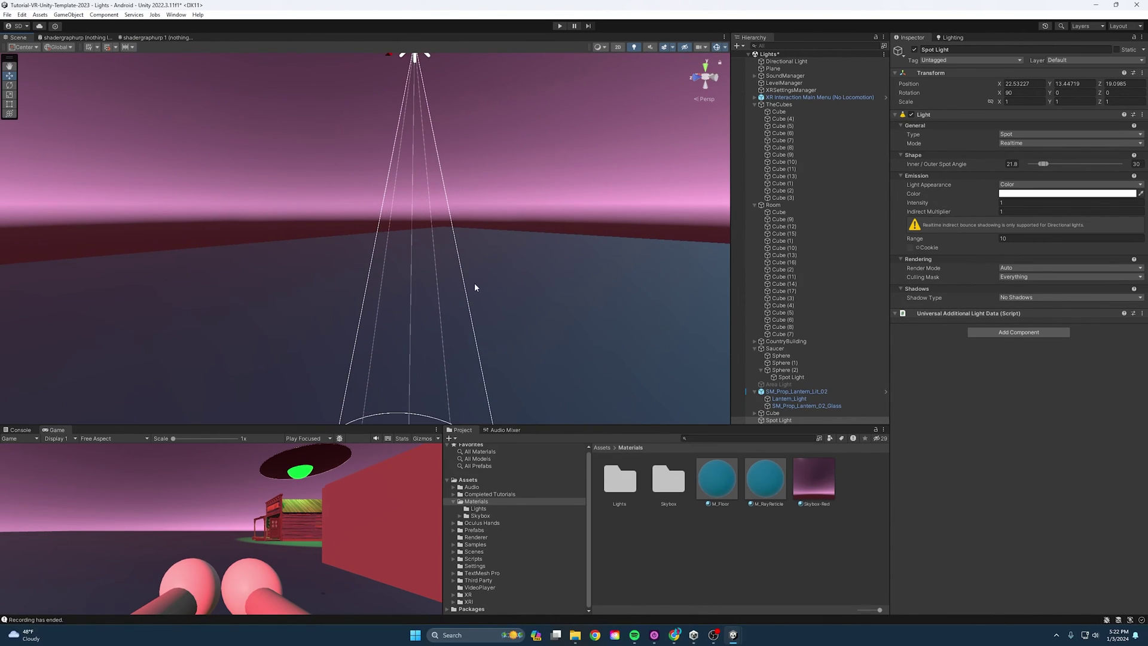
key("w")
right_click_drag(474, 282, 498, 359)
left_click_drag(499, 359, 481, 217, "alt")
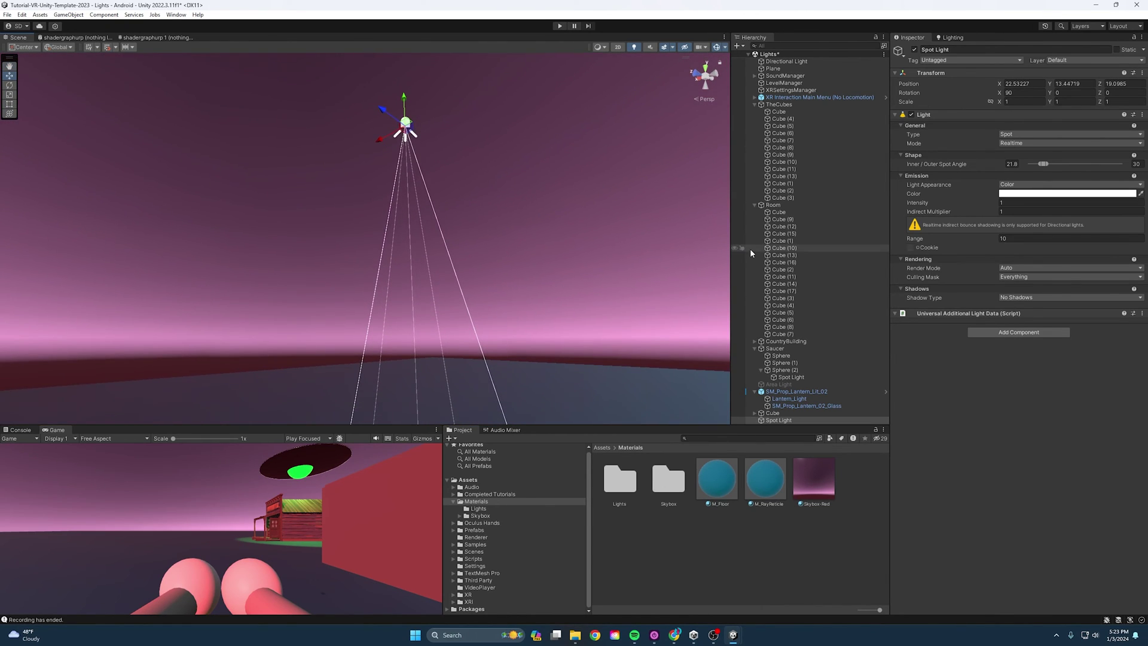
- Review the available light modes and the cone of the new spot light
left_click(1025, 143)
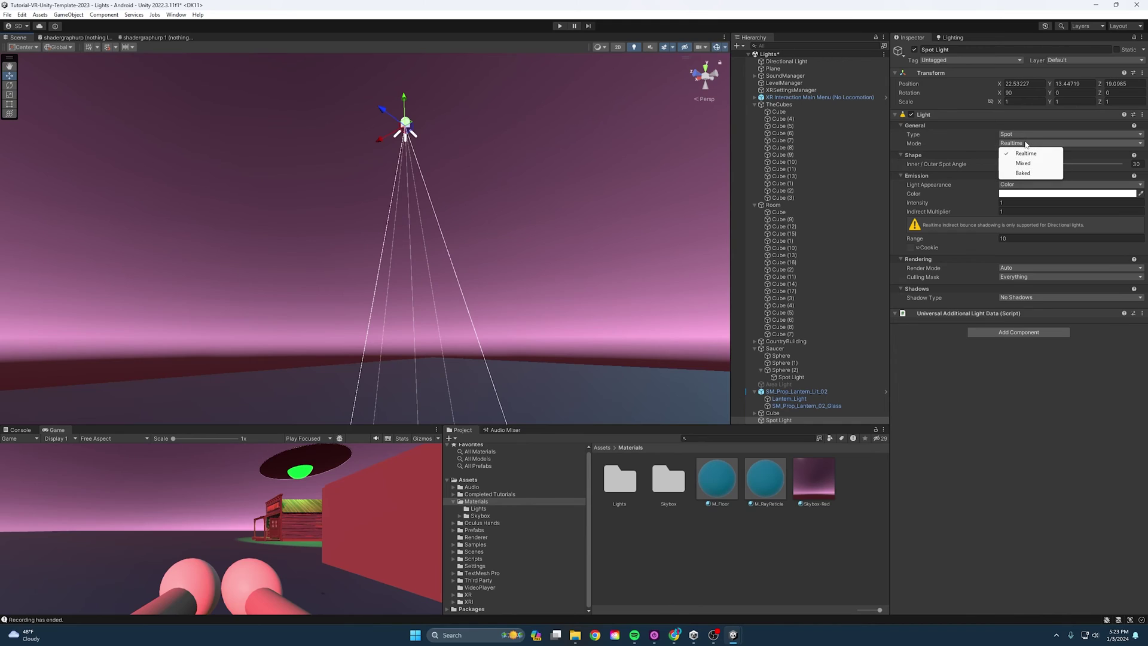
left_click(1110, 390)
left_click(1017, 143)
left_click(1109, 376)
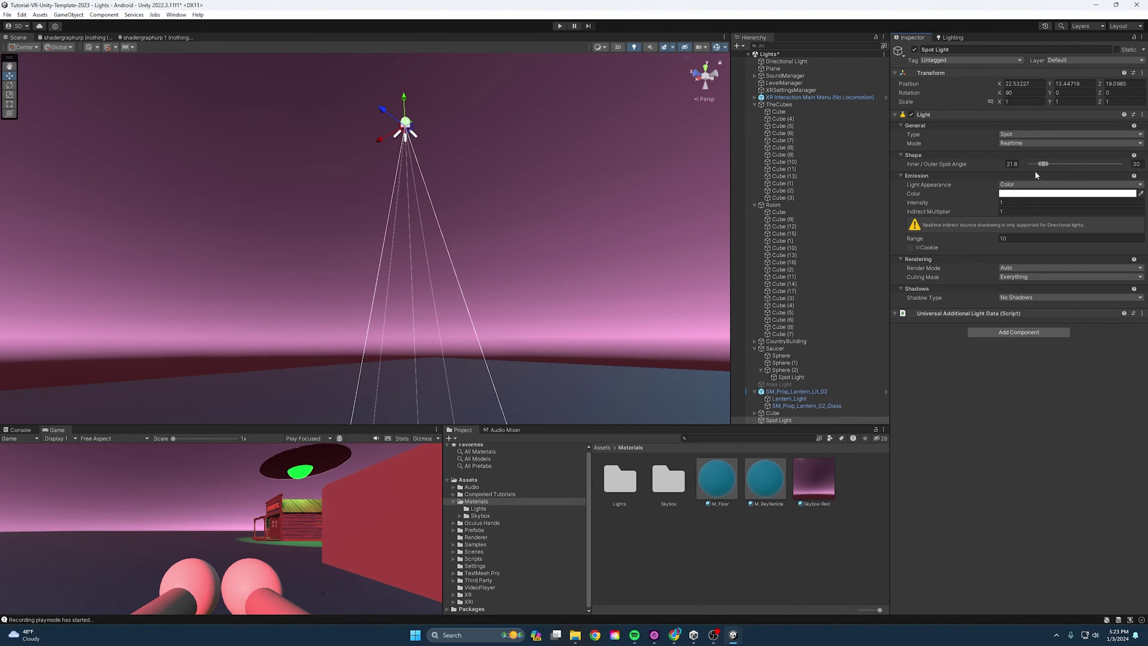
right_click_drag(630, 202, 636, 227)
scroll(464, 239, "down", 5)
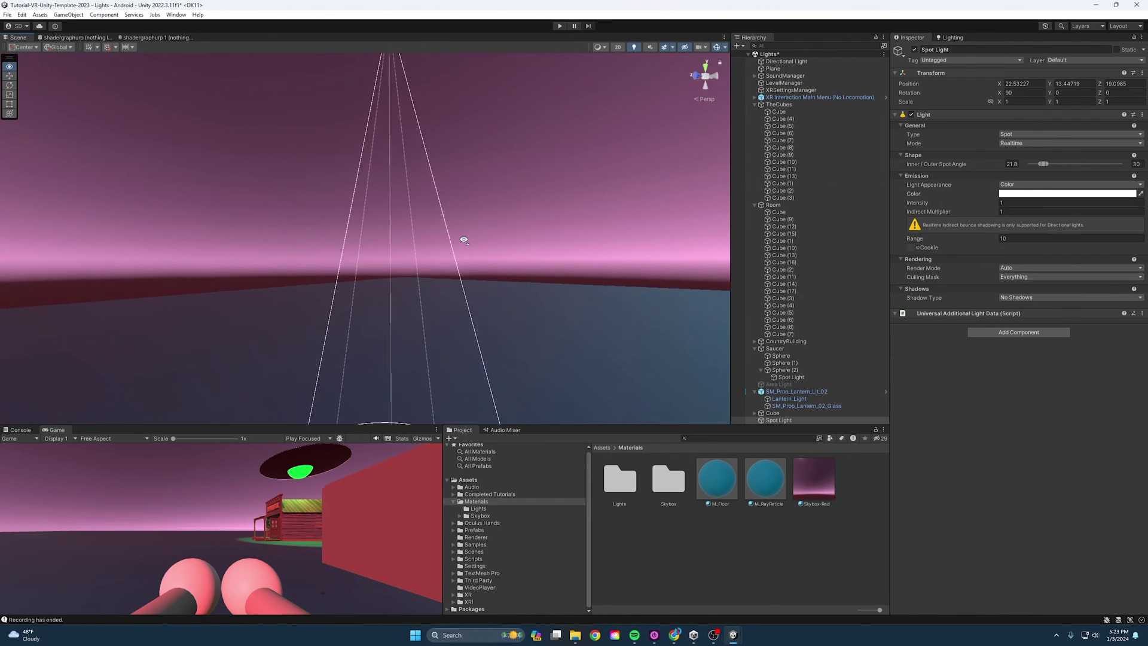
- Tint the new spot light pale pink with the color FFE1E1
mouse_move(1045, 167)
left_mouse_down()
mouse_move(1088, 168)
mouse_move(1024, 171)
mouse_move(1045, 166)
left_mouse_up()
left_click(1134, 186)
left_click(1135, 191)
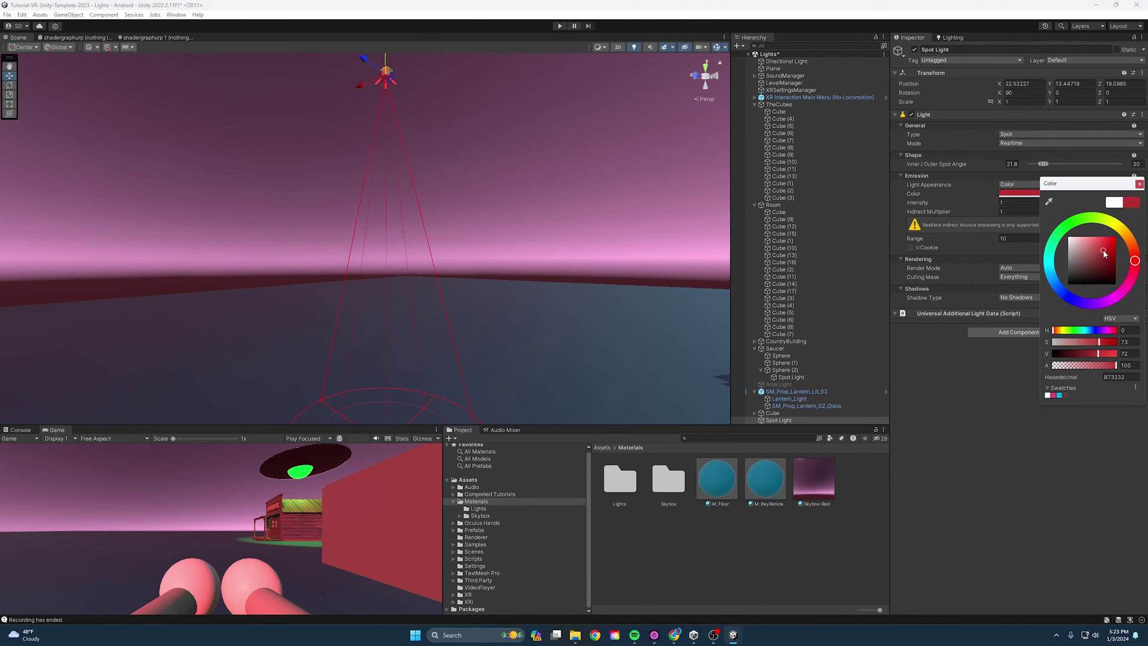
right_click_drag(565, 268, 579, 301)
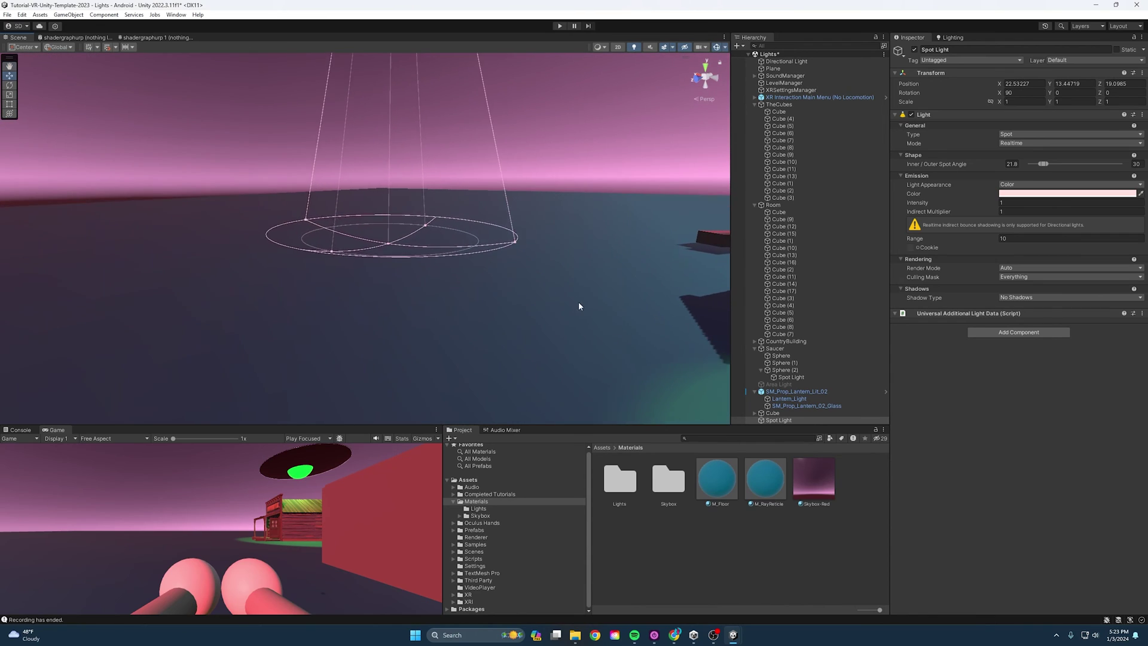
- Set the new spot light's range to 16.8, its intensity to 19.62 and its indirect multiplier to 5
left_click_drag(997, 243, 1041, 236)
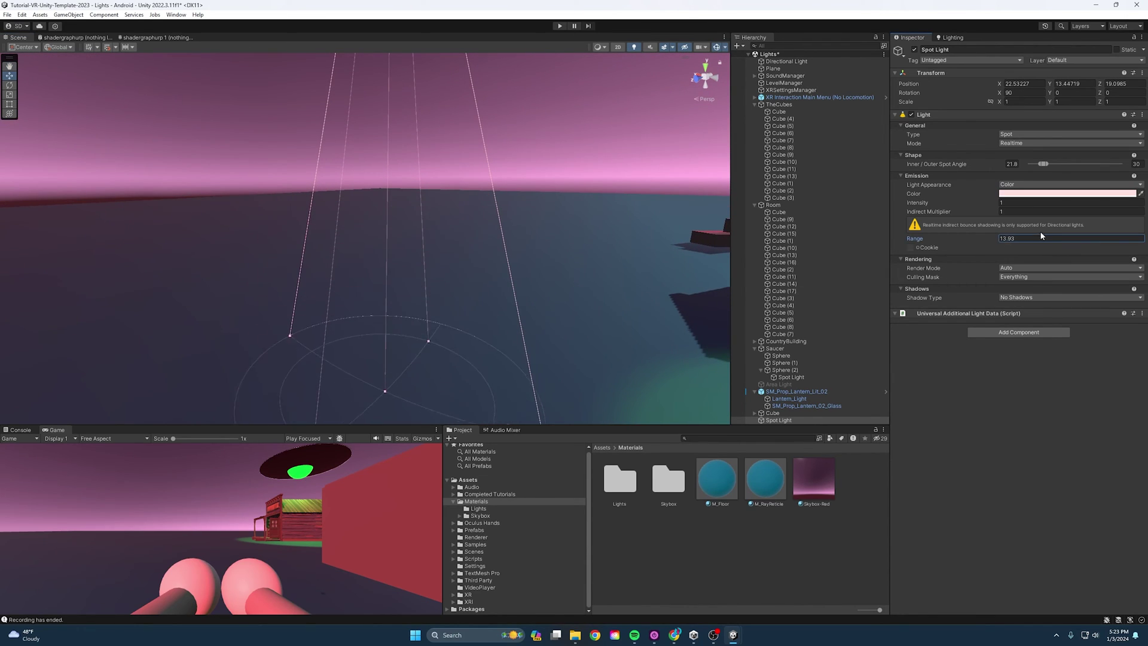
left_click(1047, 193)
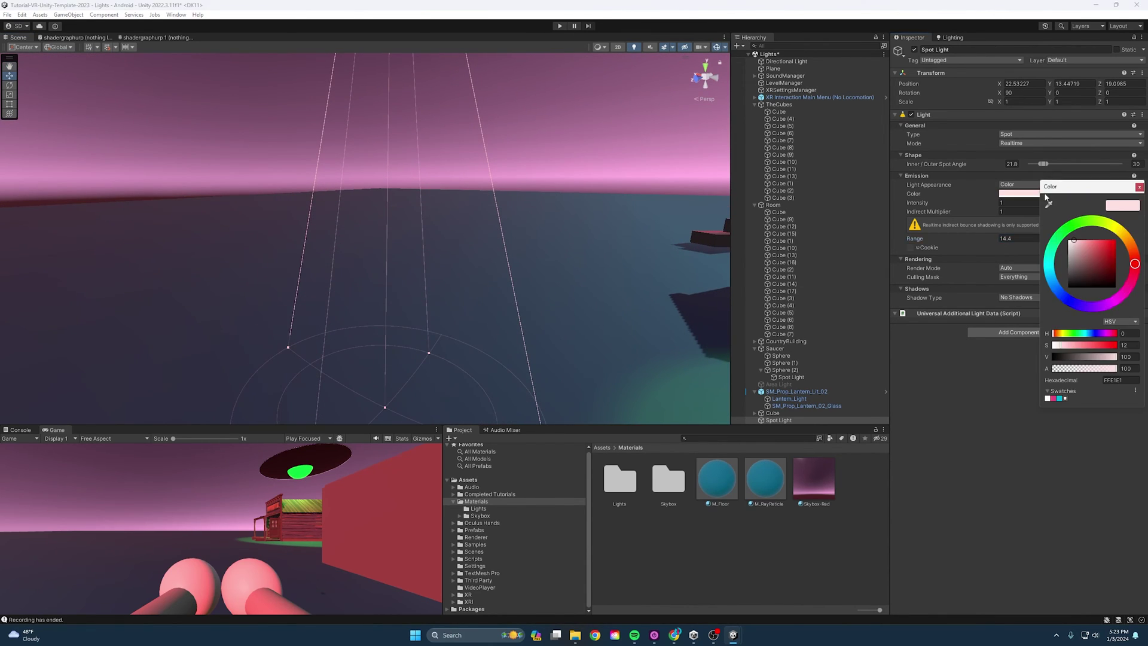
left_click_drag(998, 206, 1002, 205)
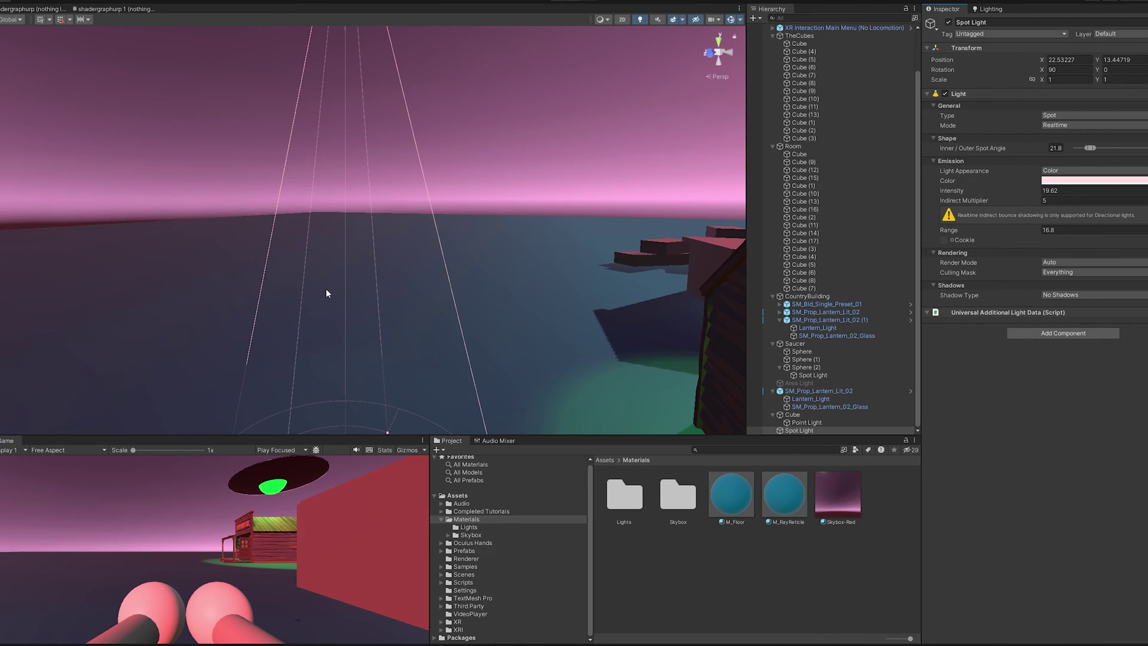
- Lower the new spot light to a Y position of 6.67 so it reaches the floor, and duplicate it
key("f")
left_click_drag(351, 131, 351, 328)
right_click_drag(363, 332, 497, 362)
key("ctrl+d")
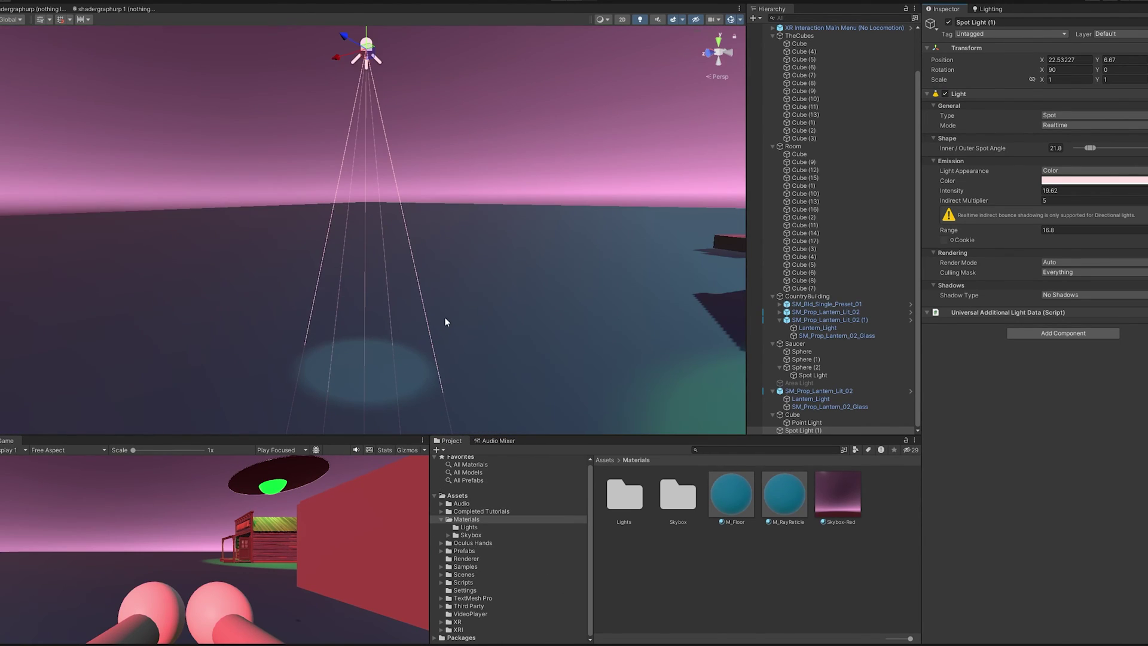
- Select the saucer's Spot Light above the barber shop, and try a change to its inner/outer spot angle and undo it
right_click_drag(399, 313, 605, 240)
key("d")
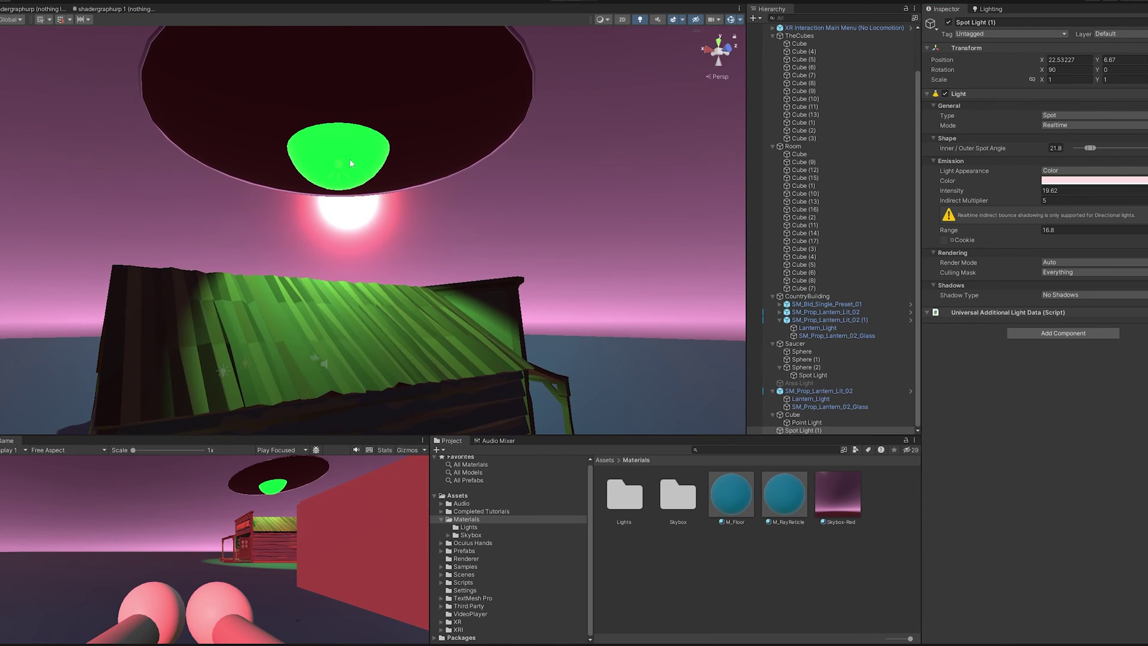
left_click(351, 163)
right_click_drag(351, 163, 453, 232)
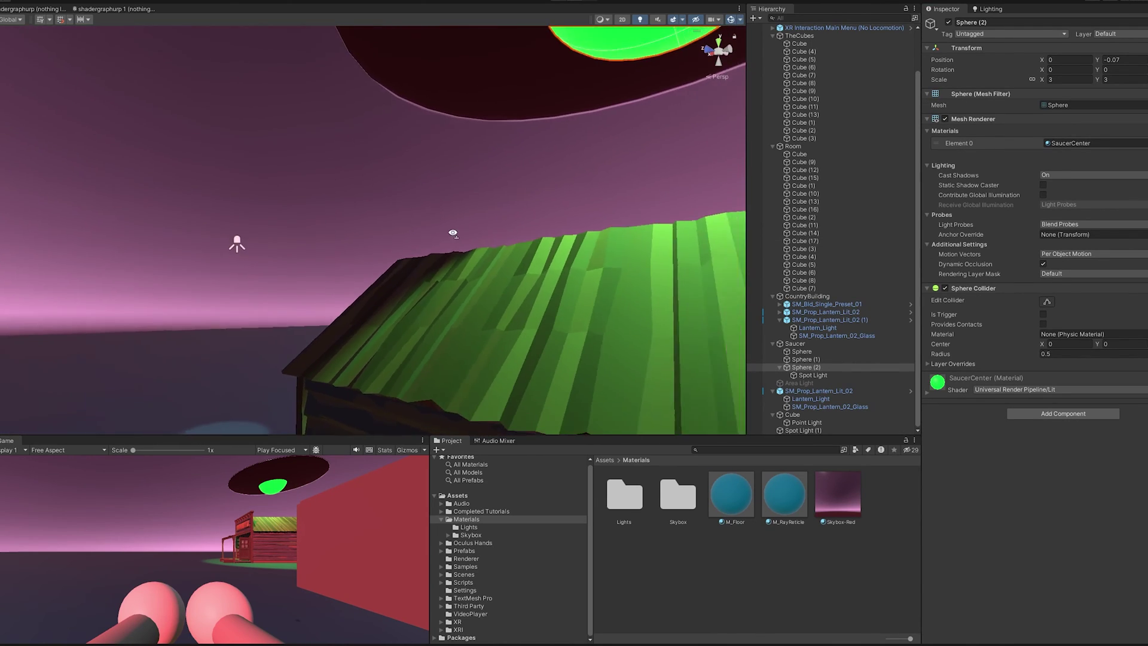
left_click(836, 374)
right_click_drag(565, 196, 433, 227)
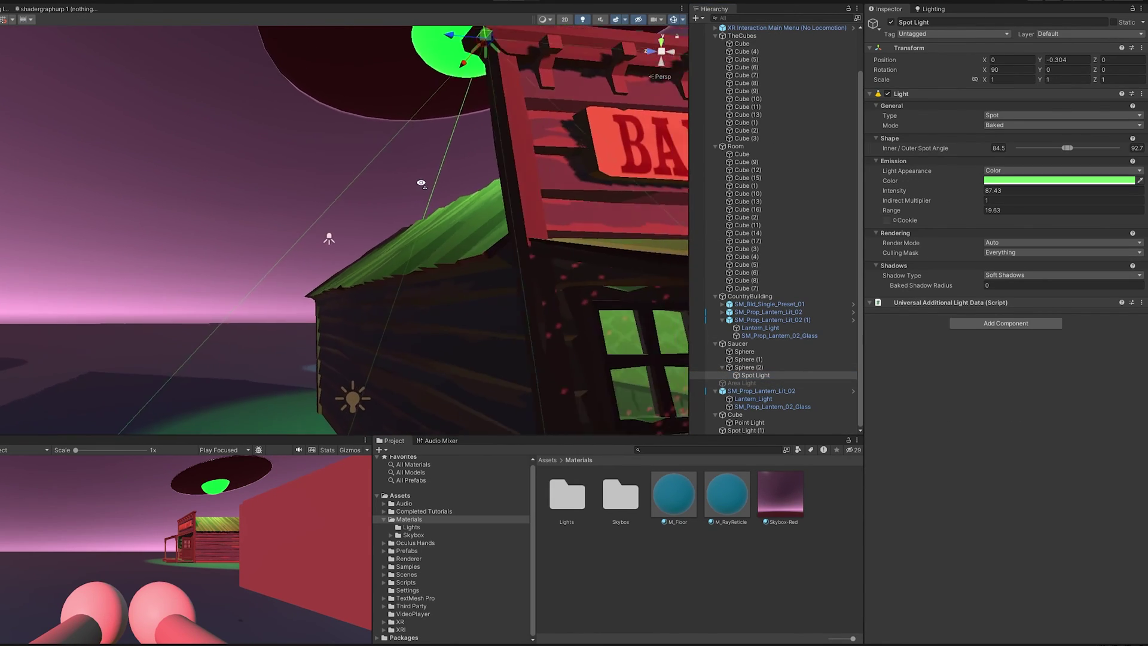
key("s")
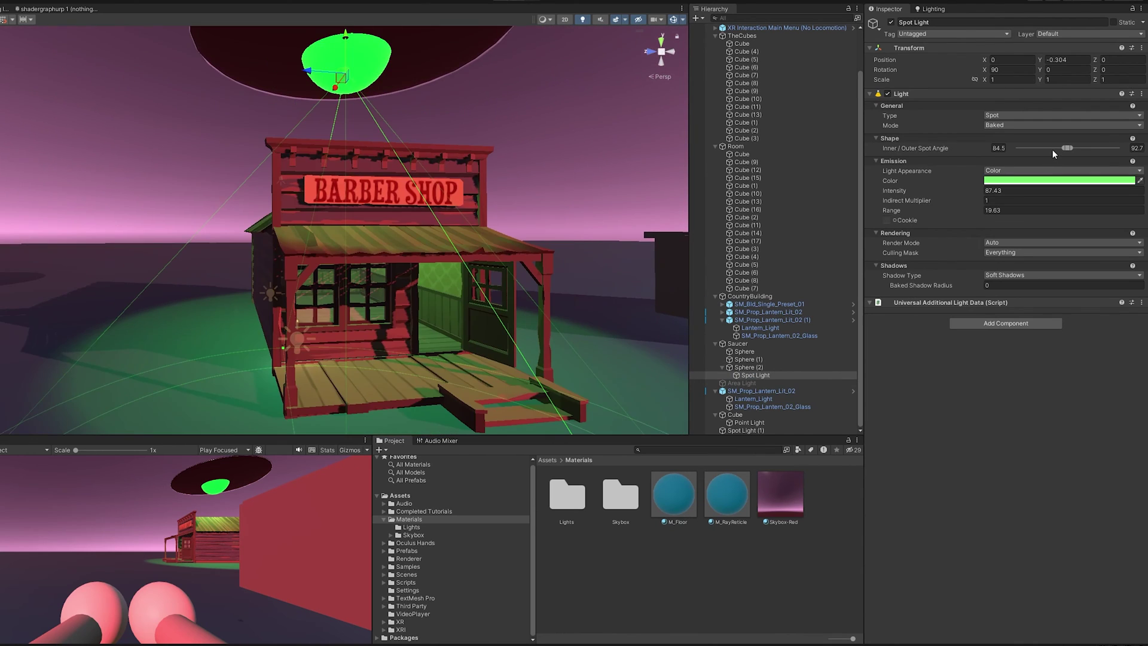
mouse_move(1066, 147)
left_mouse_down()
mouse_move(1055, 151)
mouse_move(1072, 150)
left_mouse_up()
key("ctrl+z")
- Set the saucer spot light's mode to Realtime, trying Mixed in between
left_click(1018, 114)
left_click(1100, 124)
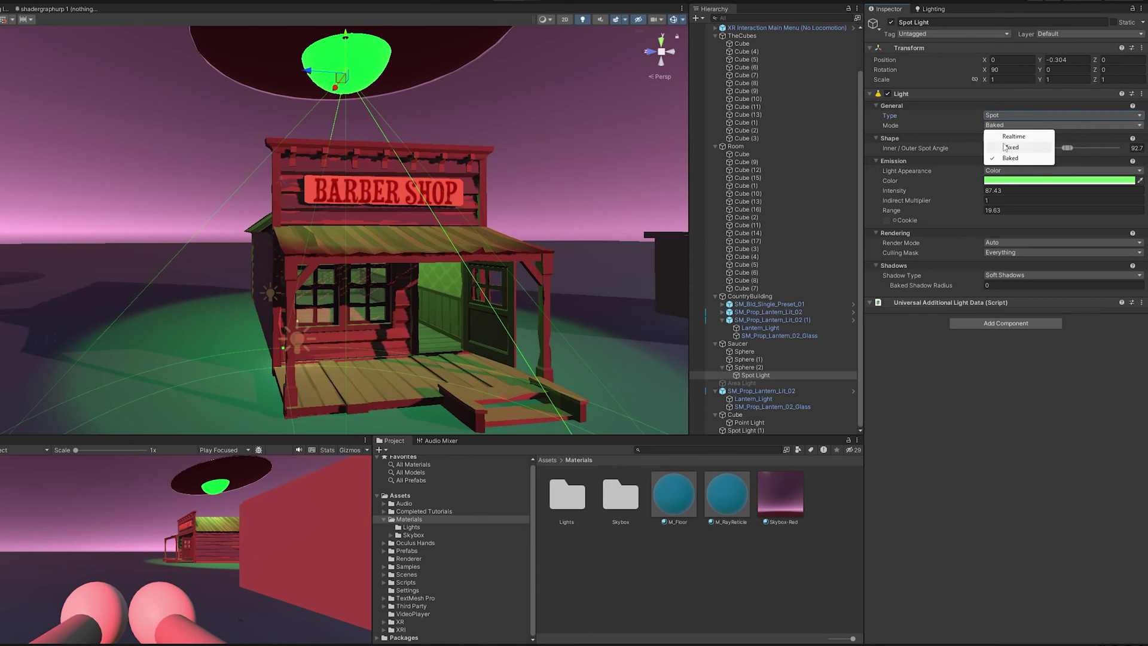
left_click(1015, 138)
left_click(1028, 126)
left_click(1018, 148)
left_click(1036, 126)
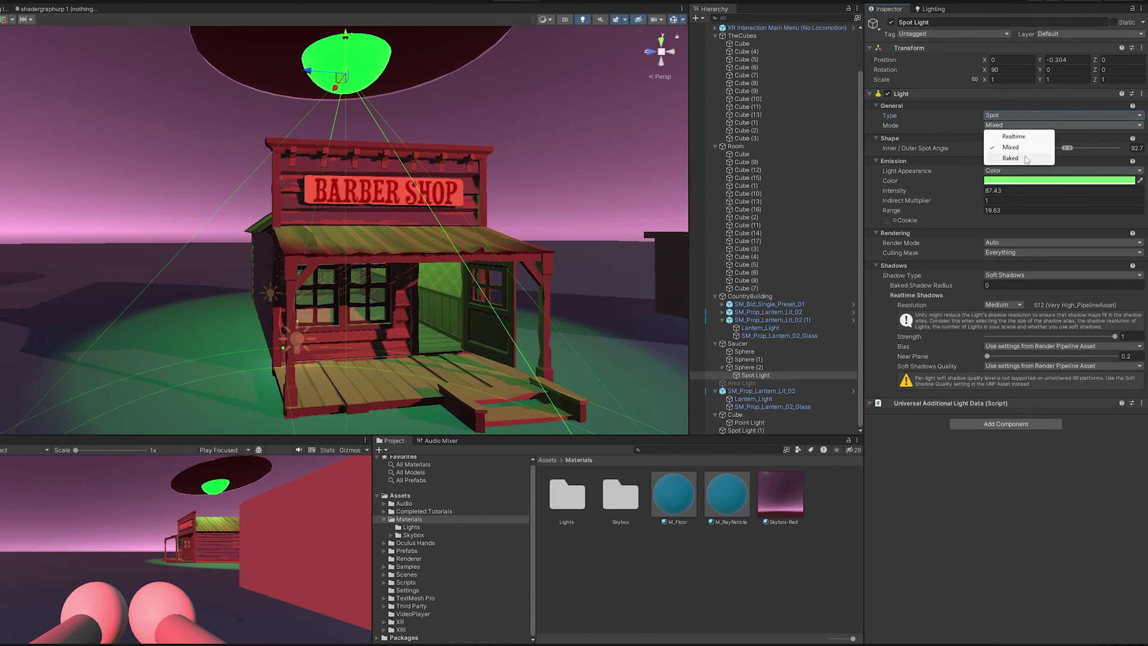
left_click(1014, 136)
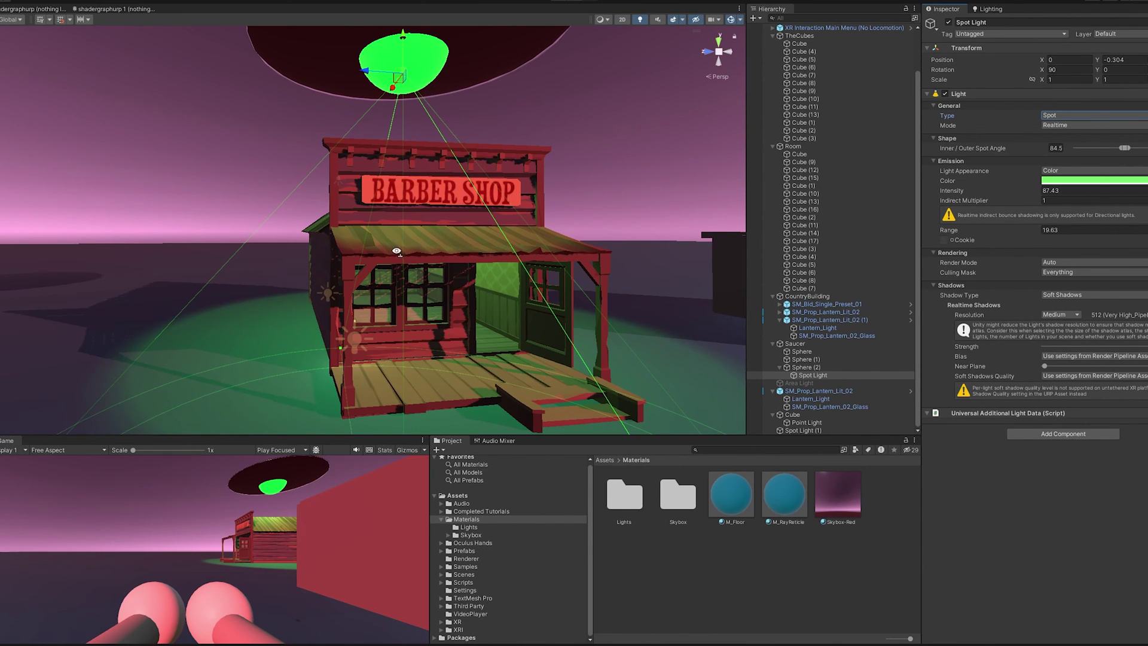
- Deselect the saucer's spot light and select the scene's Directional Light
right_click_drag(397, 251, 604, 251)
key("w")
right_click_drag(588, 195, 534, 244)
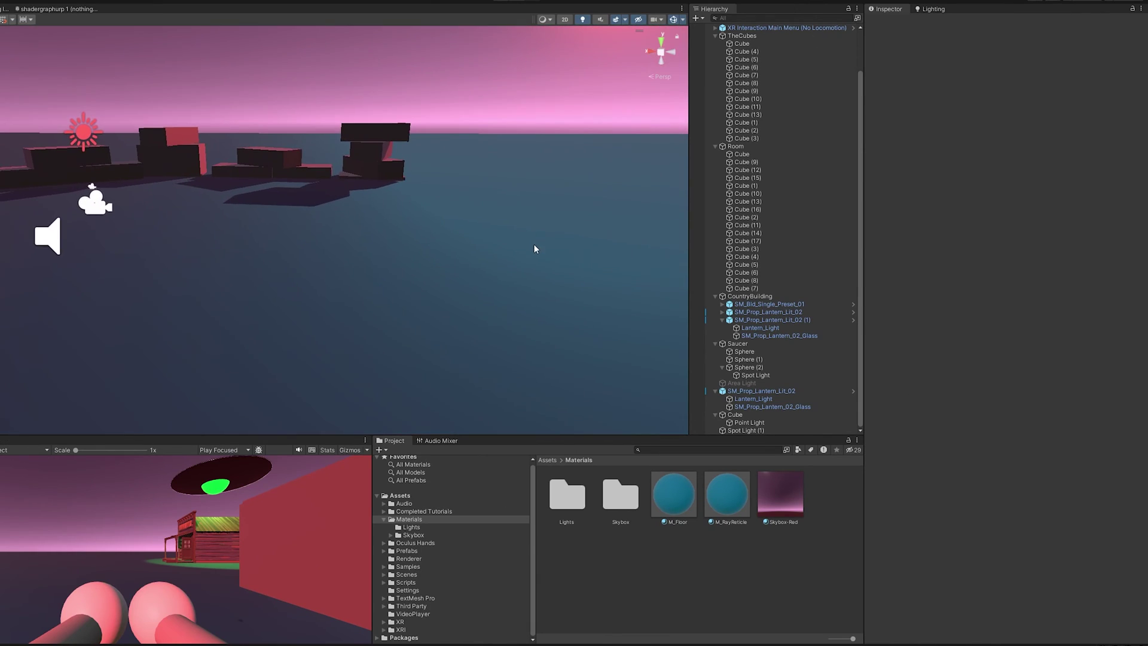
scroll(820, 256, "up", 3)
left_click(769, 36)
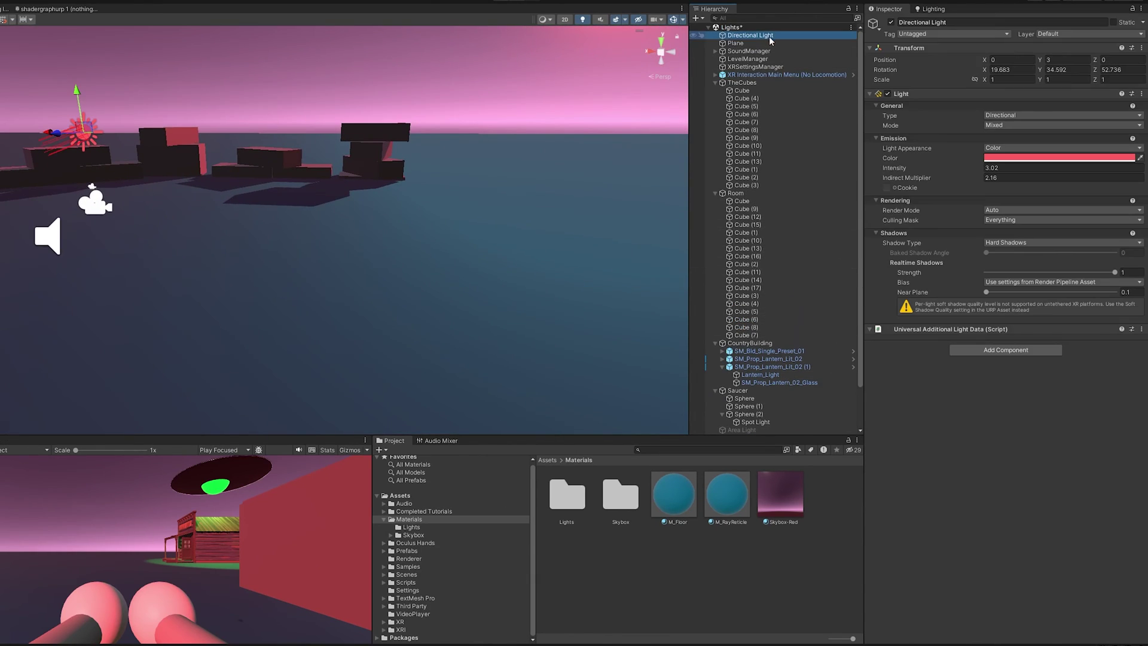
- Disable the Directional Light and darken the Skybox-Red material by setting its sun size, atmosphere thickness and exposure to 0
left_click(893, 22)
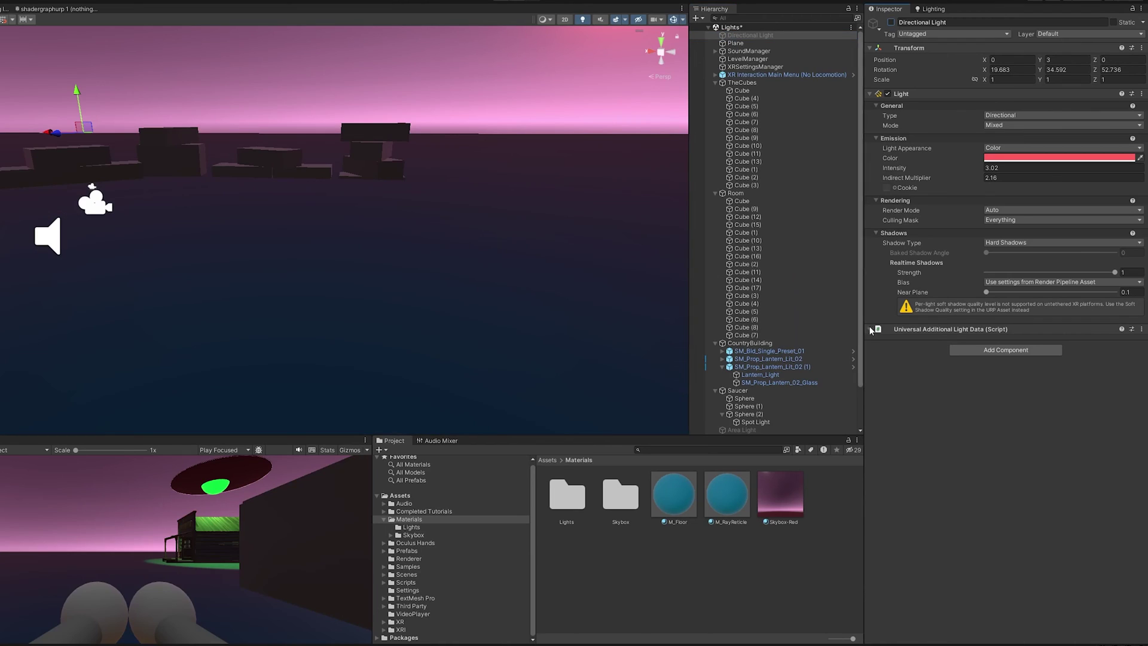
left_click(787, 496)
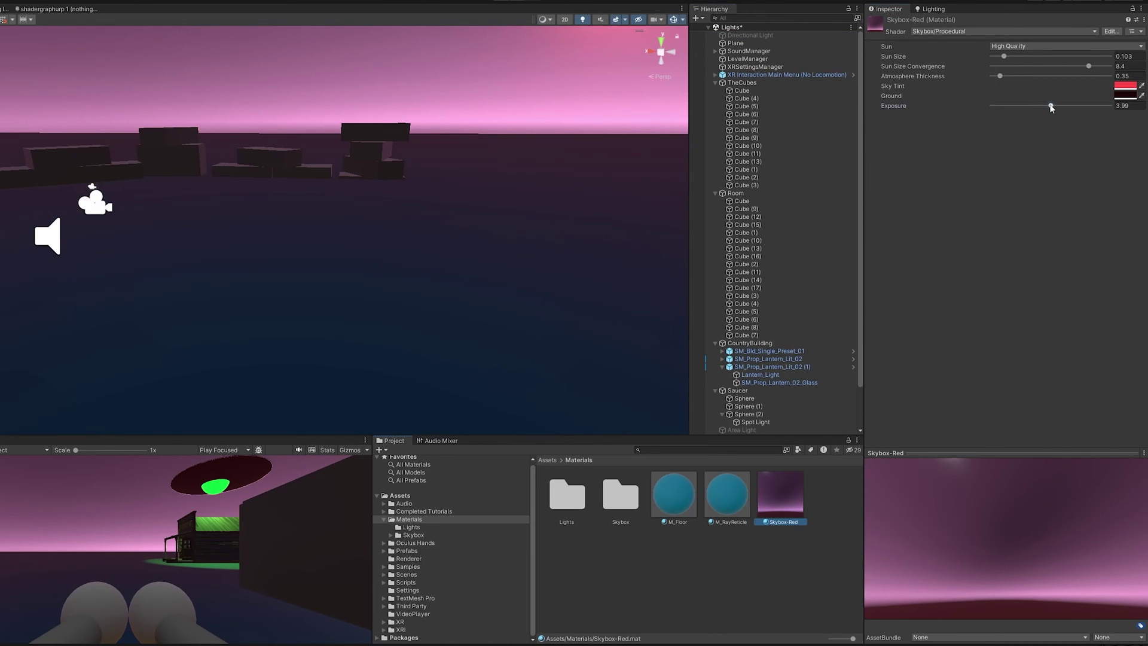
left_click_drag(1052, 107, 990, 106)
mouse_move(1089, 65)
left_mouse_down()
mouse_move(989, 66)
mouse_move(1089, 67)
left_mouse_up()
left_click_drag(1013, 55, 979, 78)
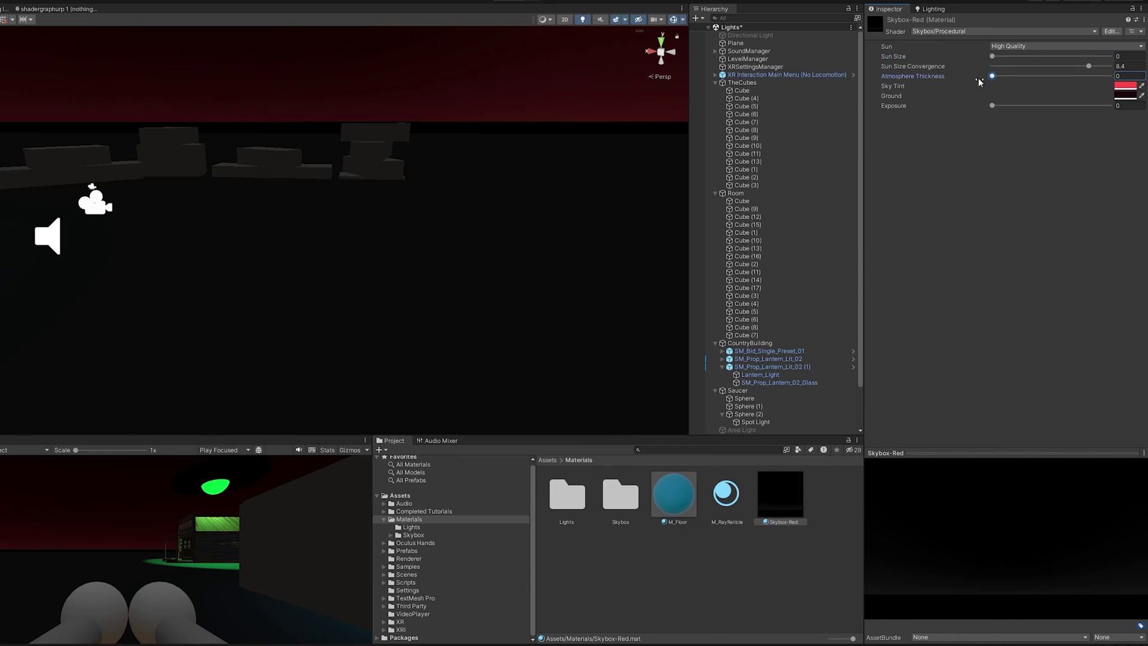
right_click_drag(518, 184, 564, 185)
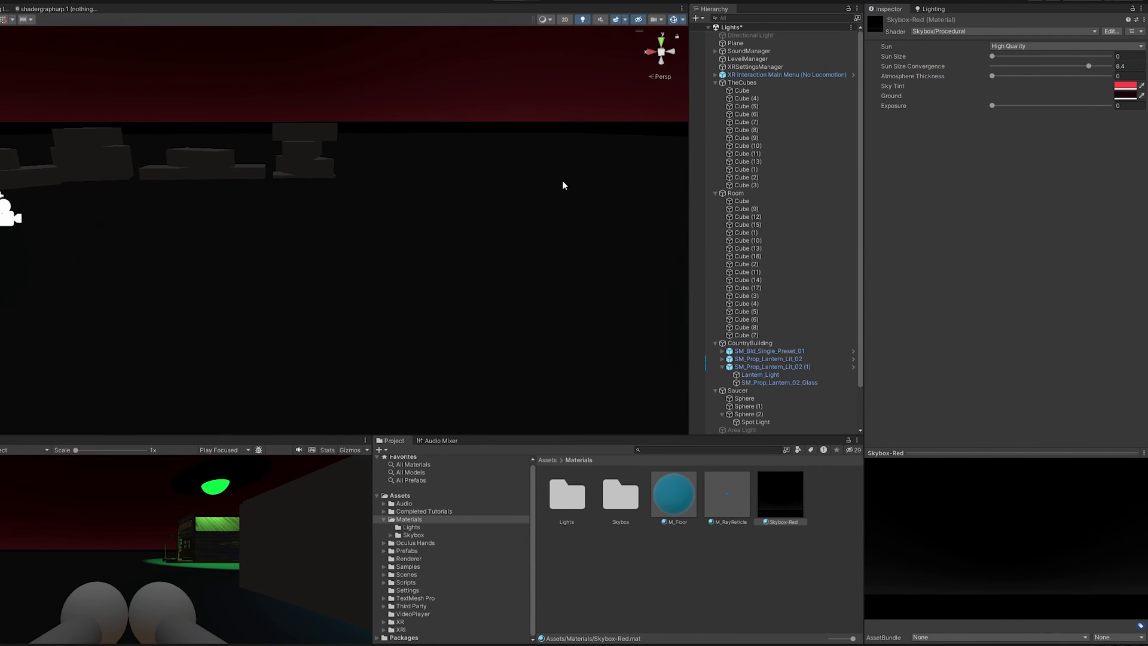
- Collapse the TheCubes group, focus the view on the Area Light and enable it
left_click(715, 82)
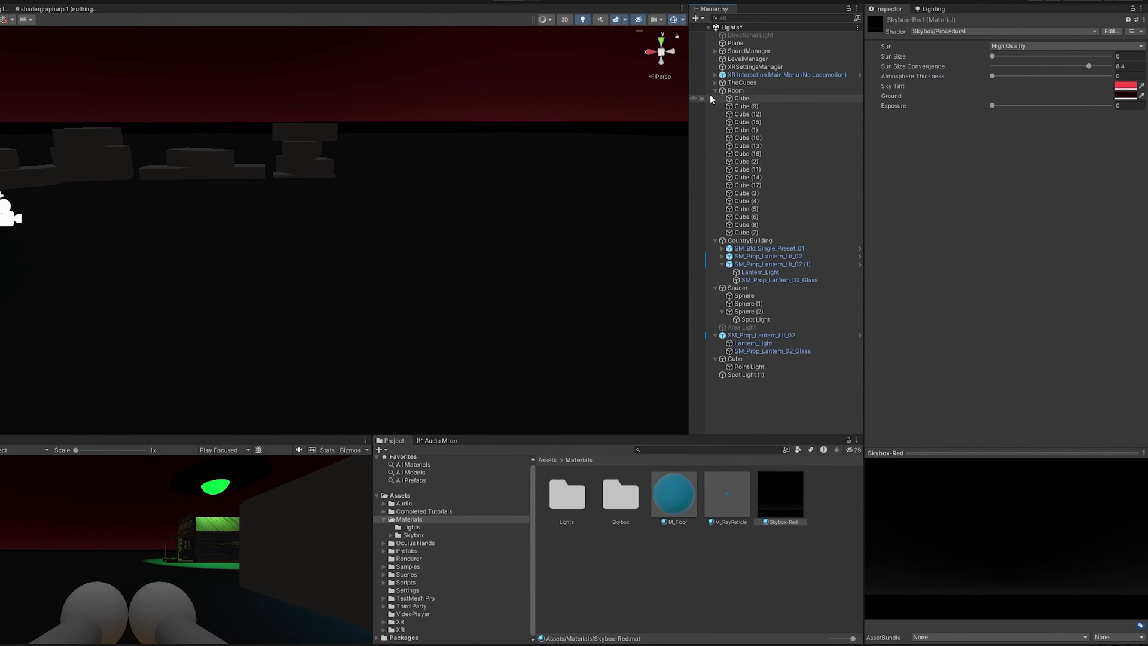
double_click(742, 328)
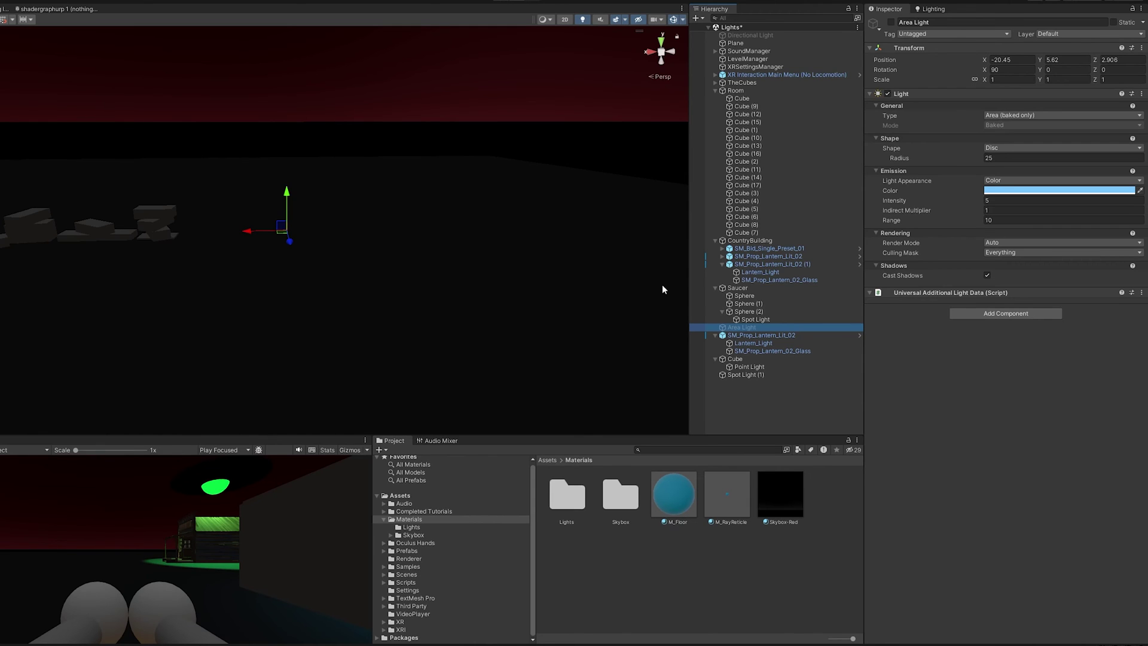
right_click_drag(537, 266, 465, 252)
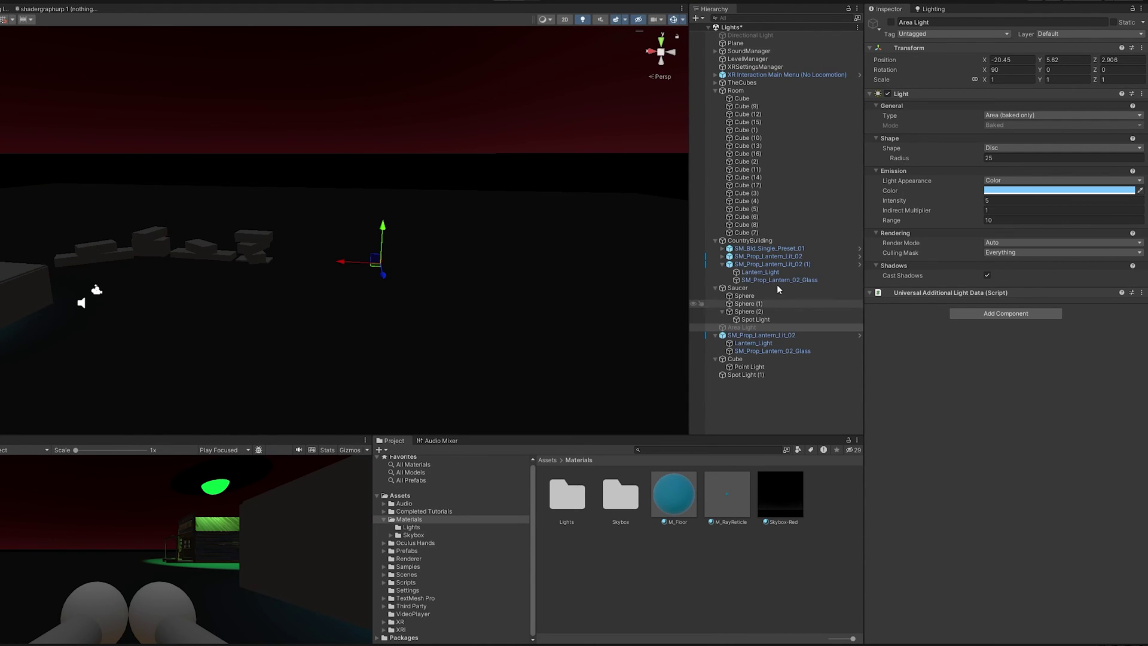
left_click(893, 22)
right_click_drag(441, 231, 478, 280)
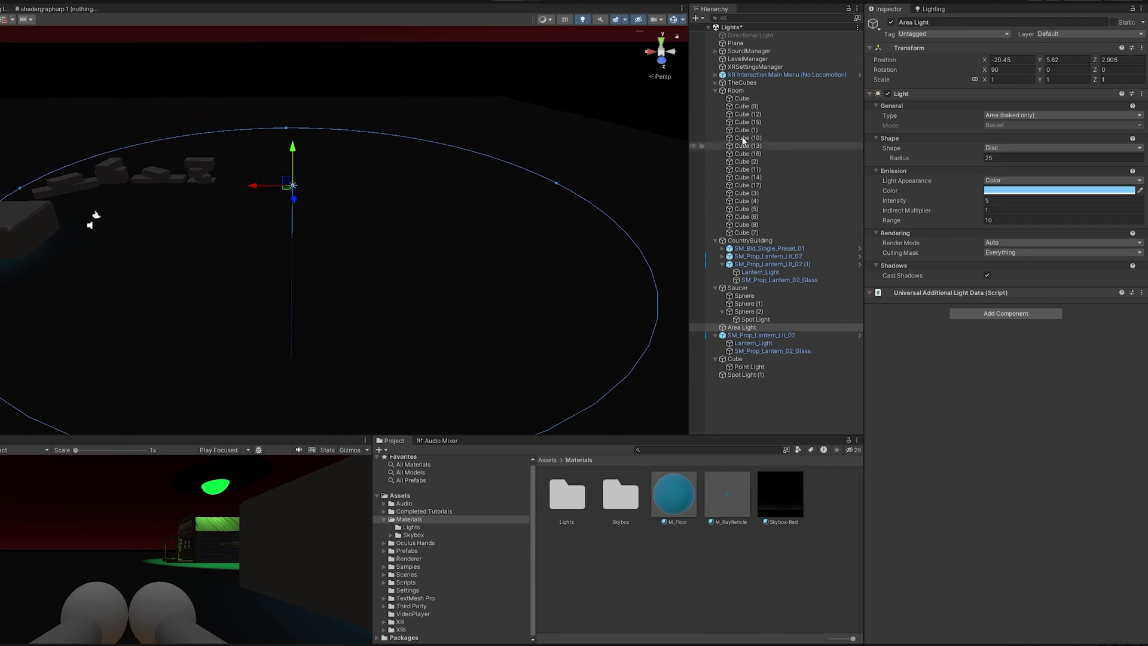
- Change the Area Light's shape to Rectangle with a height of 13.1, and set its range to 11.44
left_click(1029, 116)
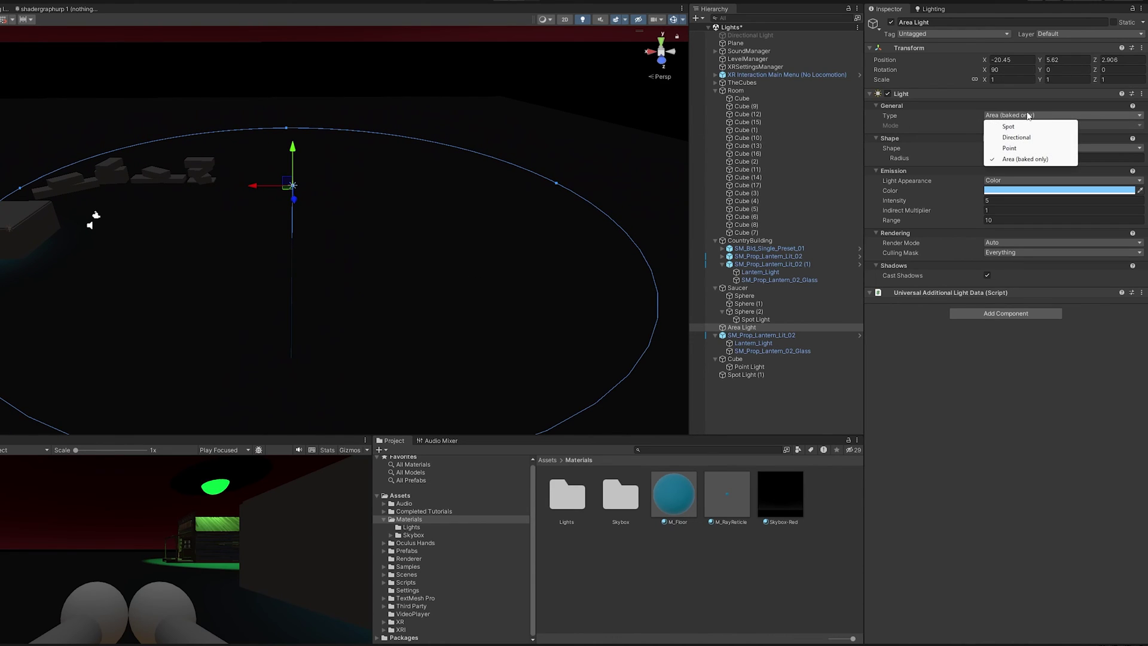
left_click(1027, 159)
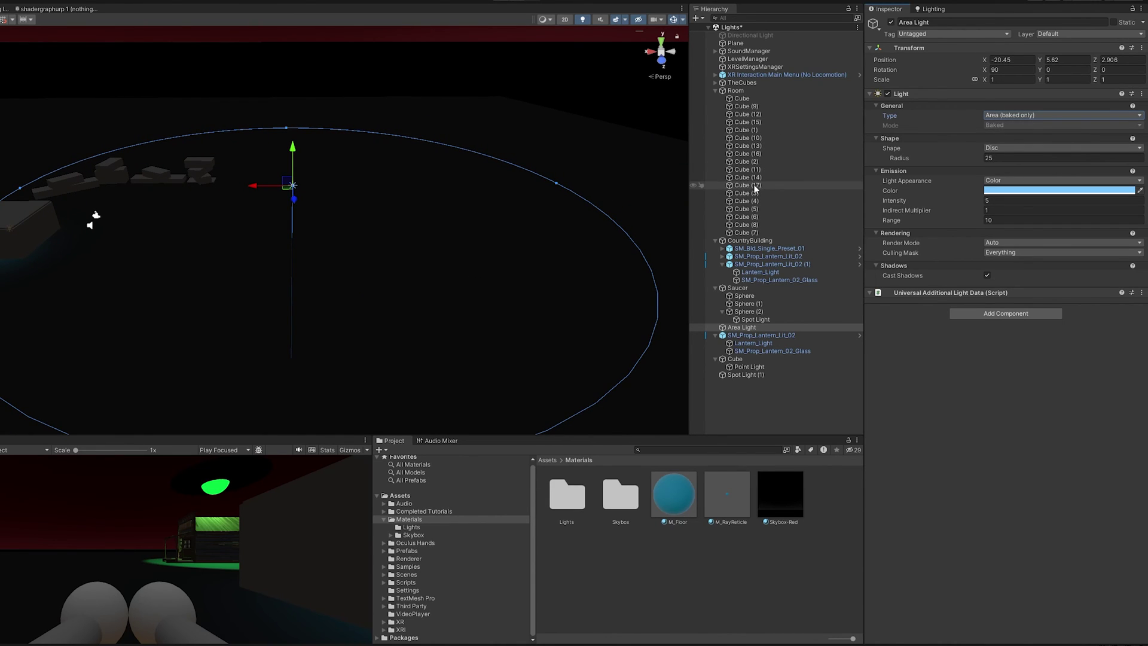
left_click(995, 150)
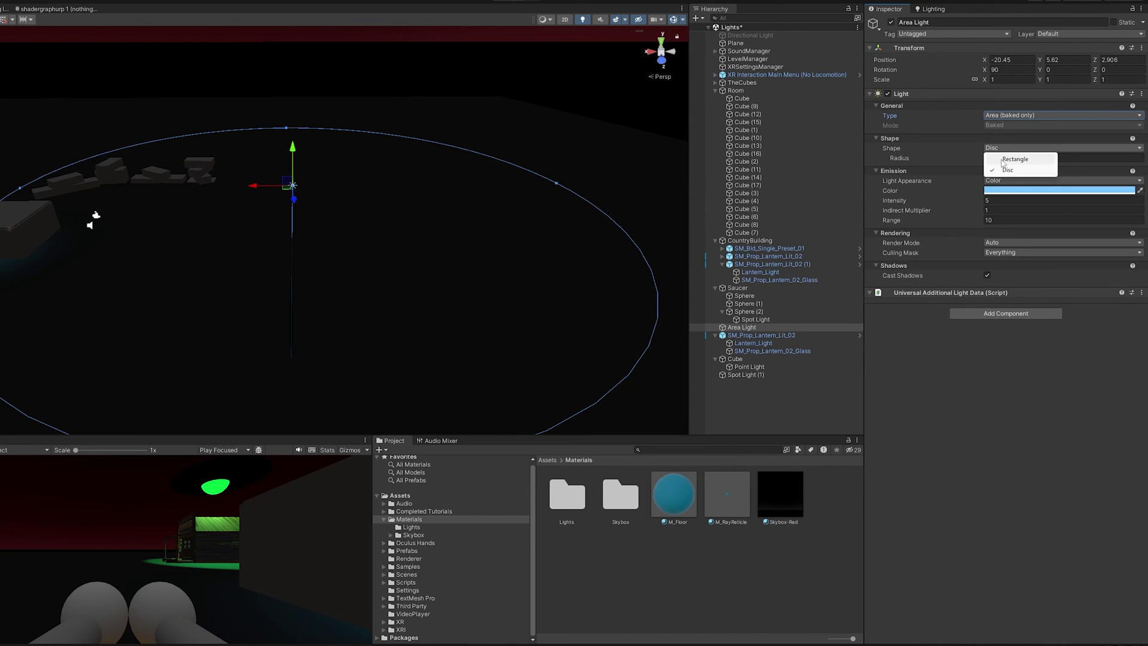
left_click(1016, 159)
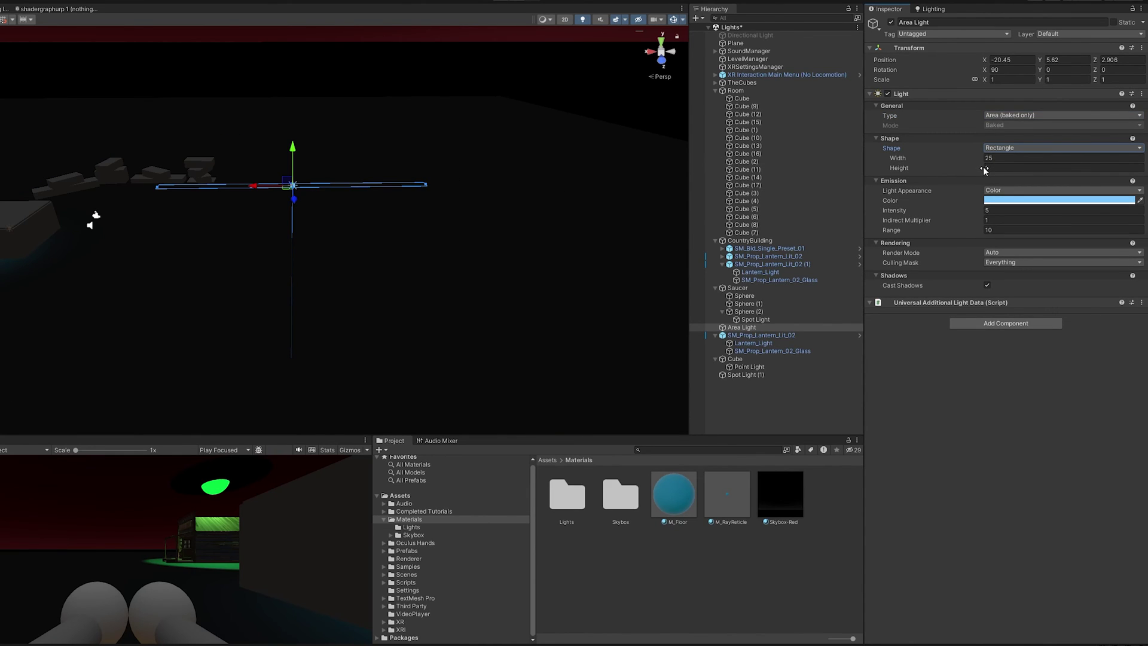
left_click_drag(984, 170, 1012, 167)
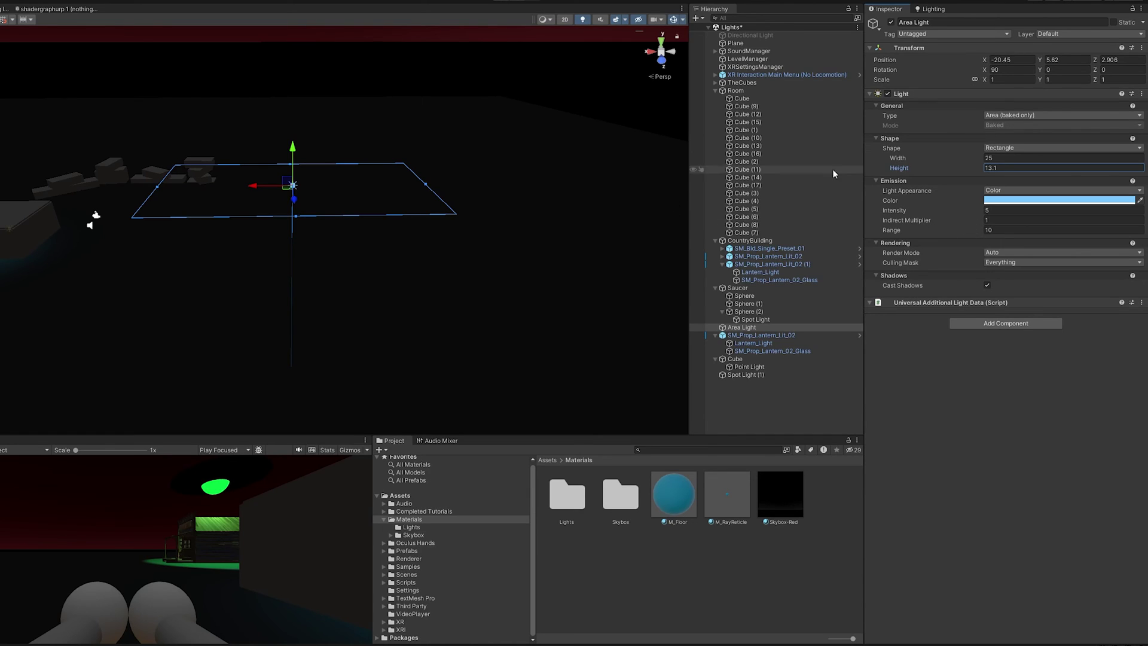
left_click_drag(971, 233, 1009, 232)
right_click_drag(502, 263, 478, 239)
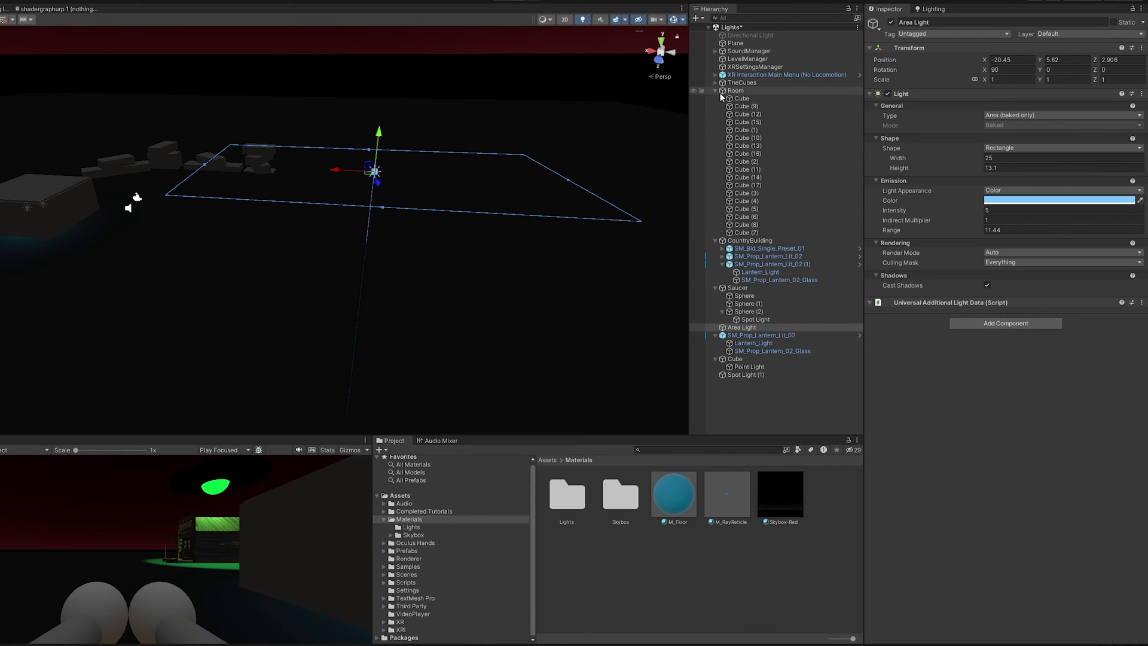
- Check the Static setting of the Room and TheCubes objects, collapsing the Room group
left_click(45, 197)
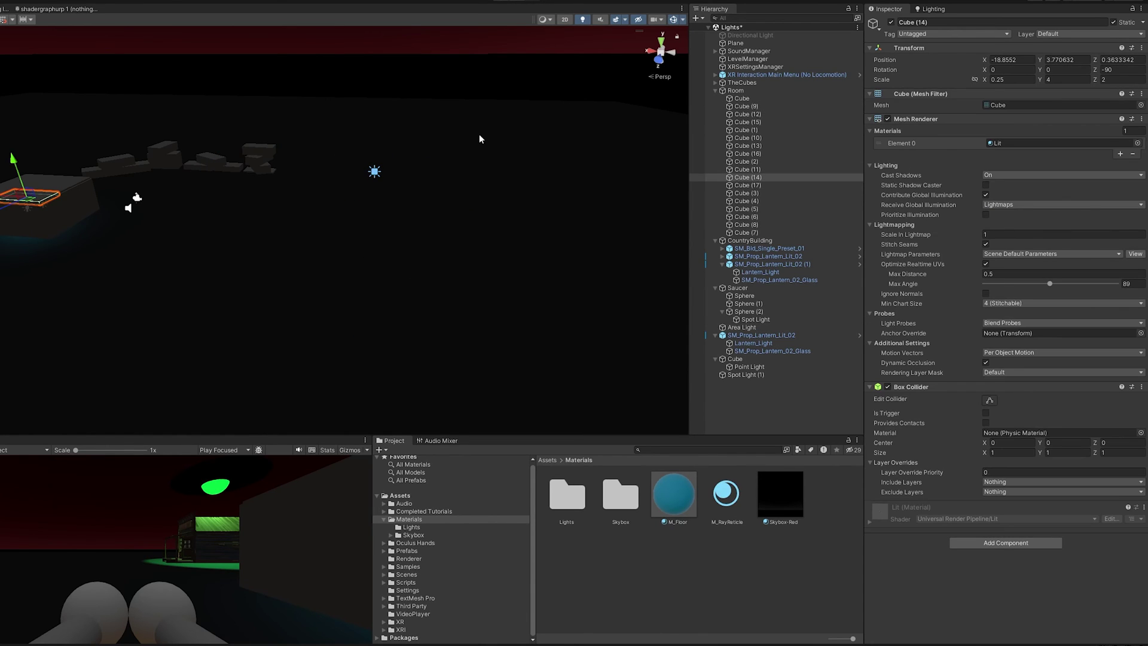
left_click(729, 89)
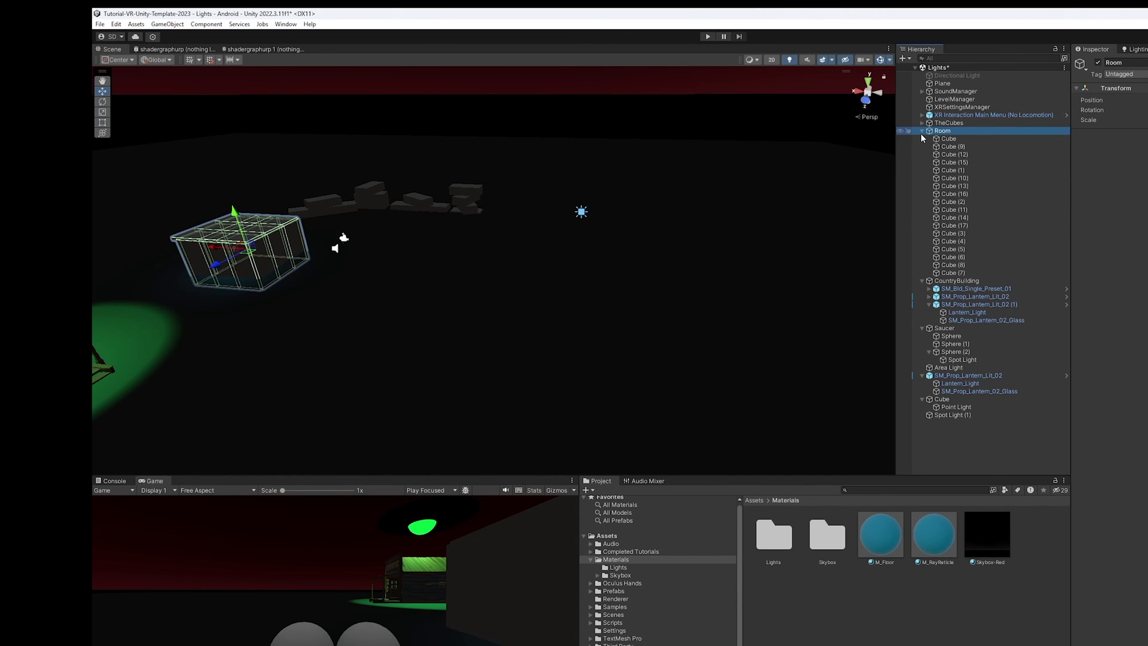
left_click(922, 131)
left_click(971, 123)
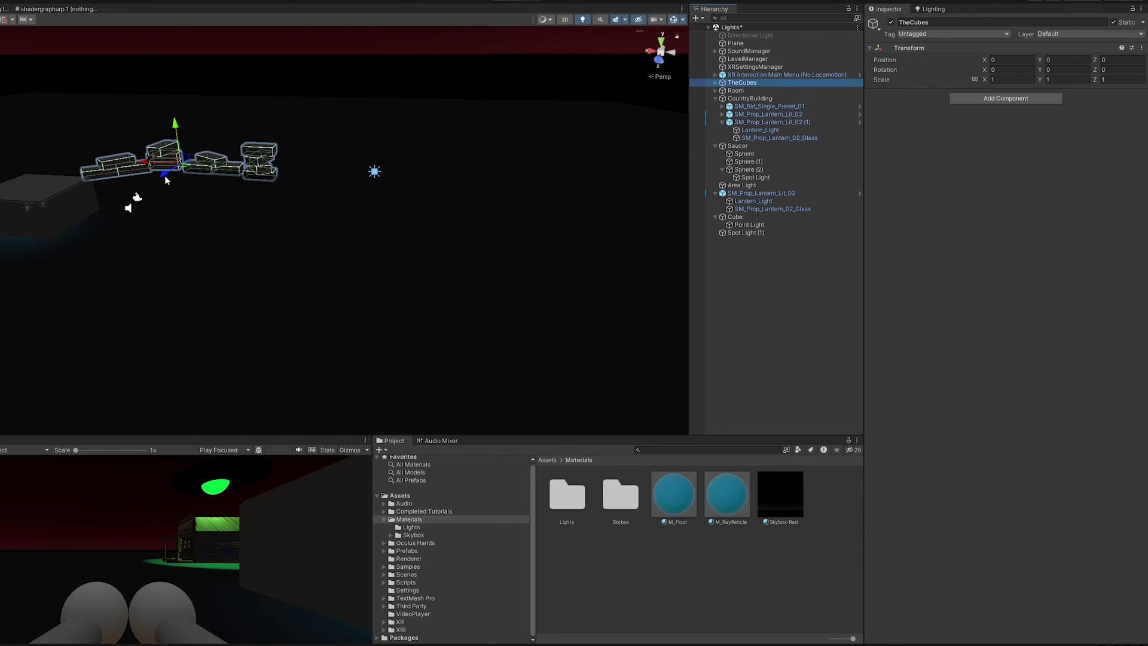
- Mark the CountryBuilding and Saucer objects as static, including all their child objects
left_click(723, 99)
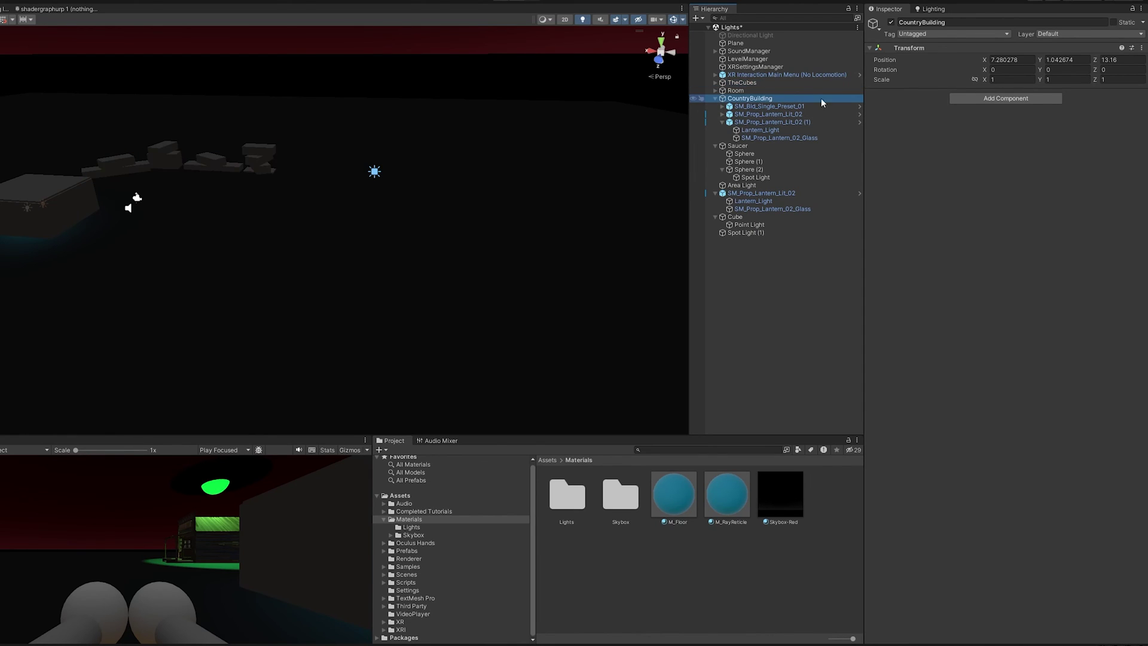
left_click(1113, 22)
left_click(495, 338)
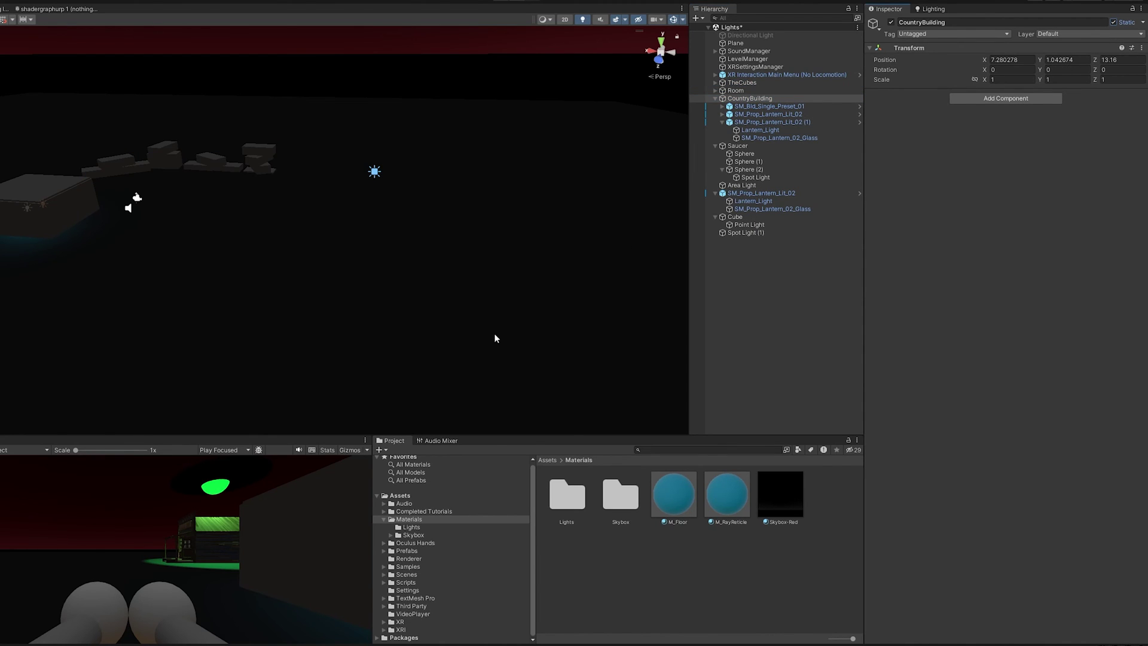
left_click(738, 146)
left_click(1114, 23)
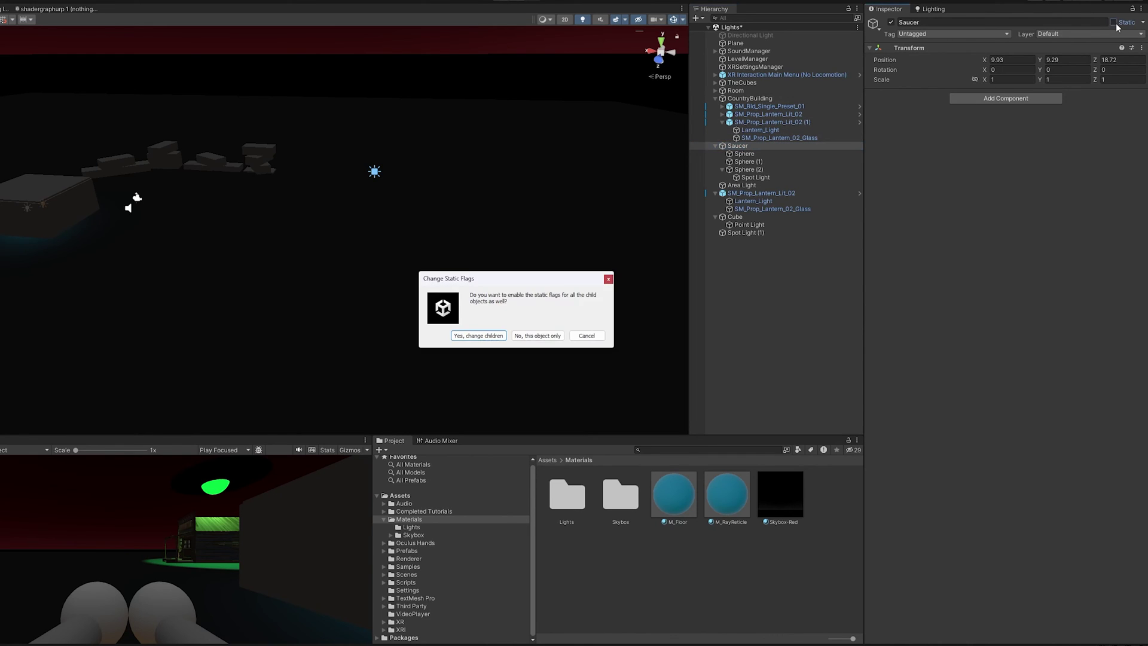
left_click(501, 337)
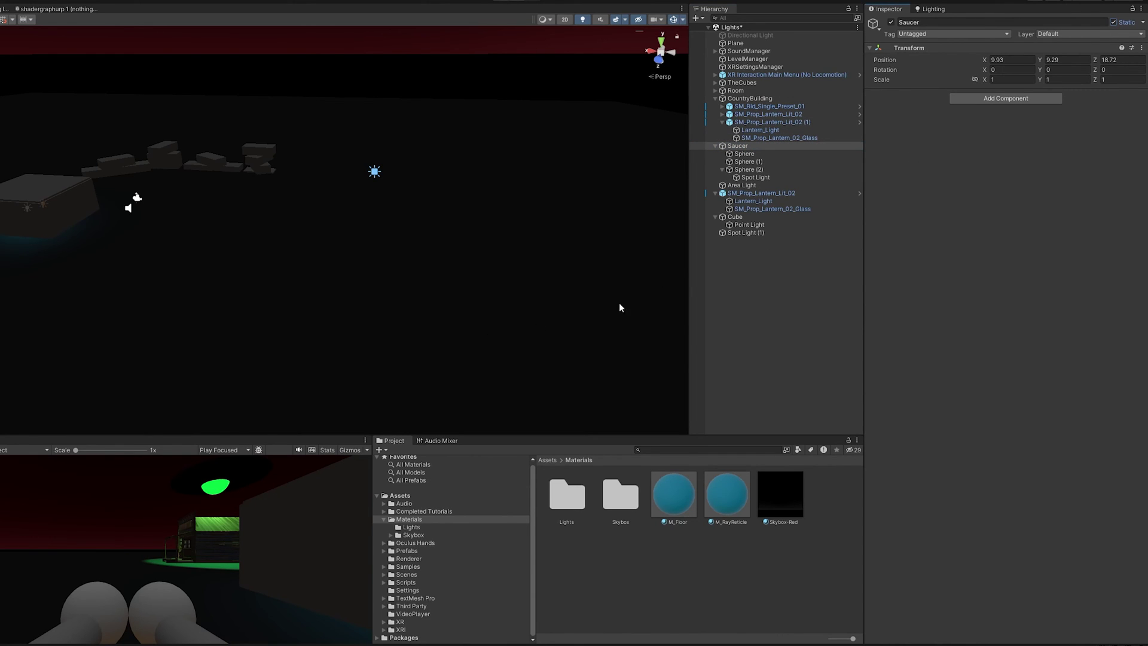
- Check the floor plane's Static setting and create a new lighting settings asset for the scene, keeping its default name
left_click(492, 238)
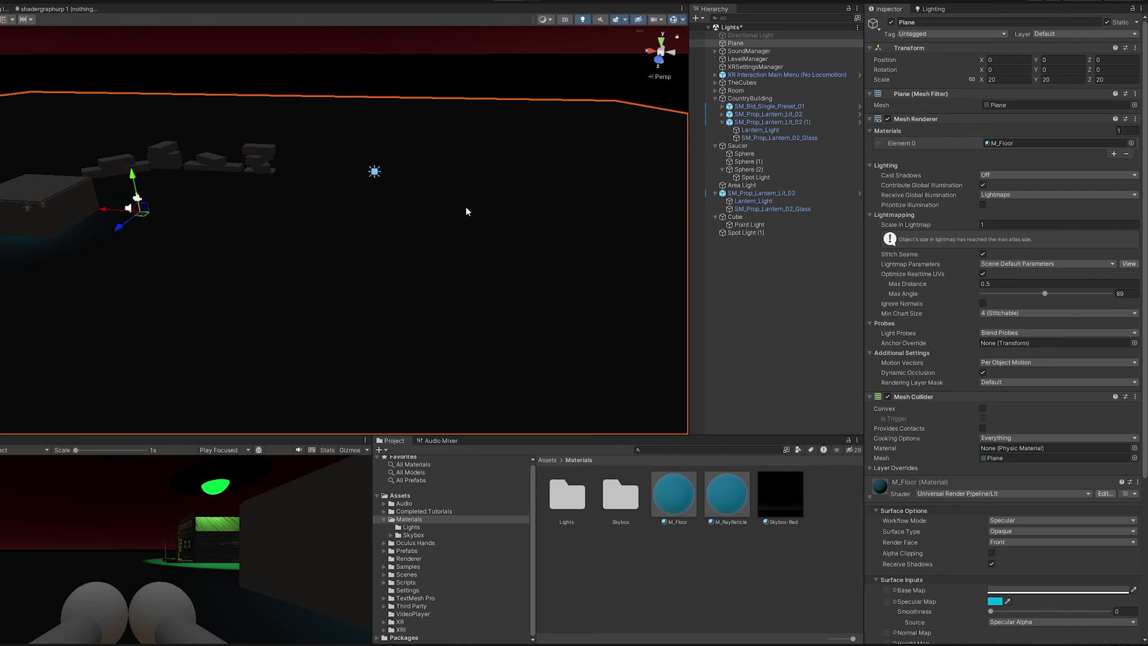
left_click(930, 10)
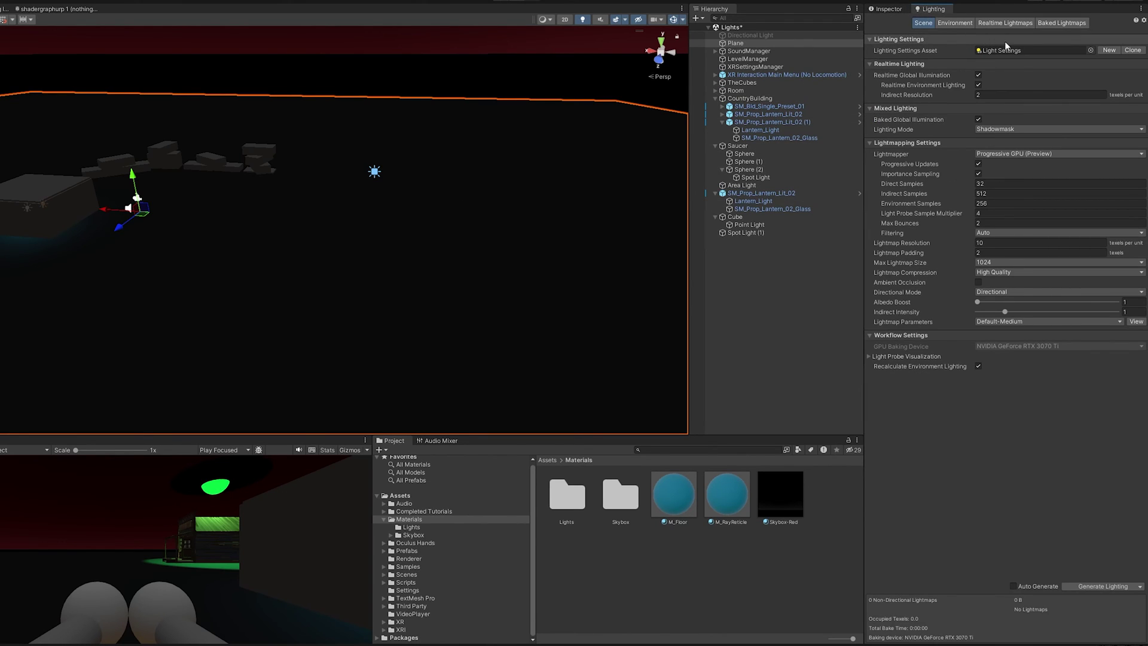
left_click(1091, 50)
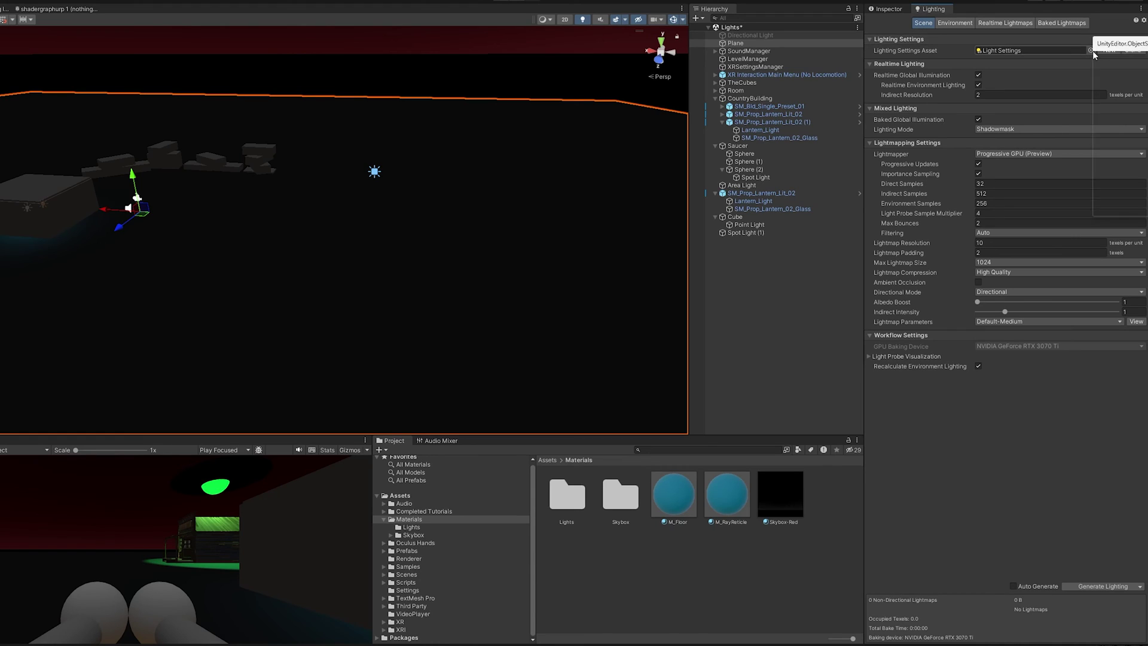
left_click(1138, 46)
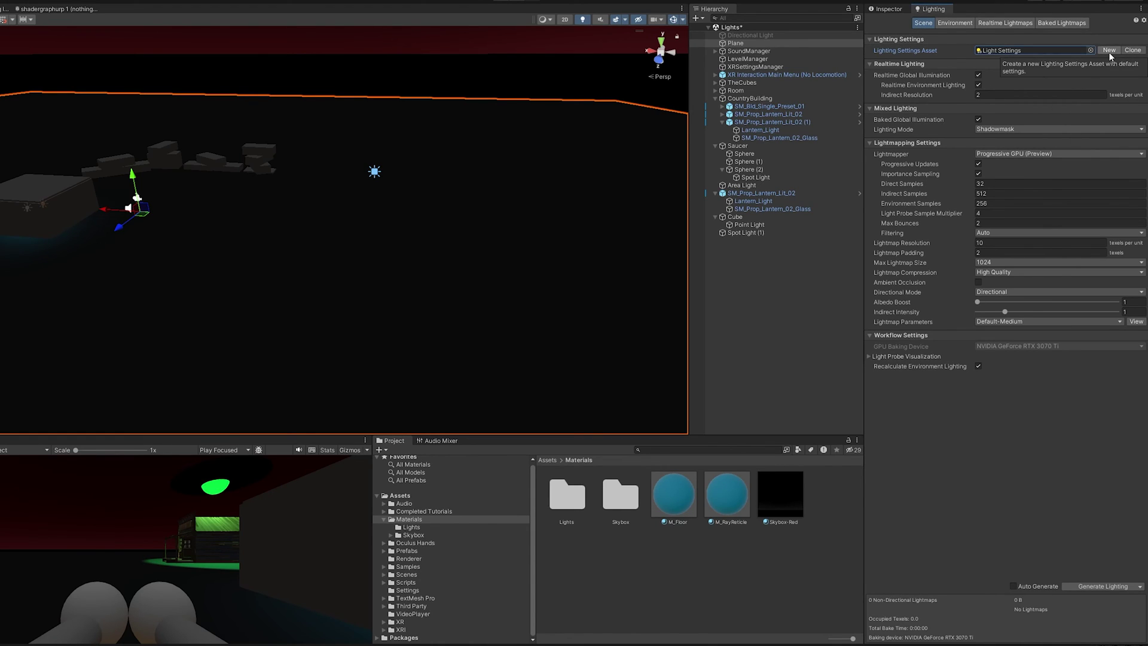
left_click(1109, 50)
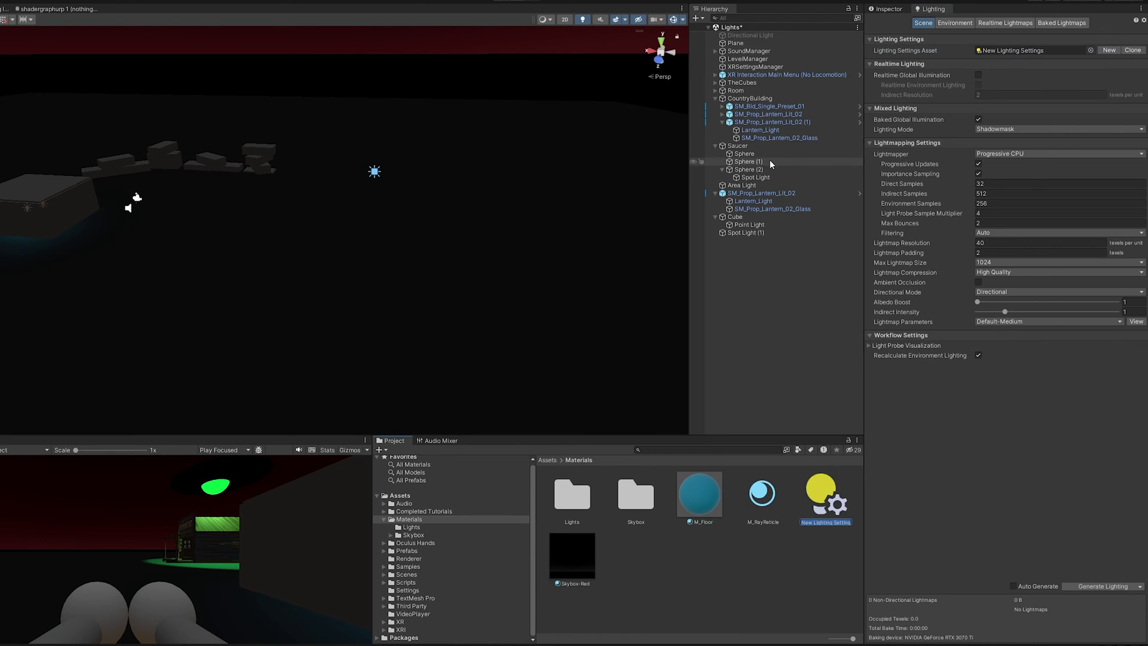
key("Return")
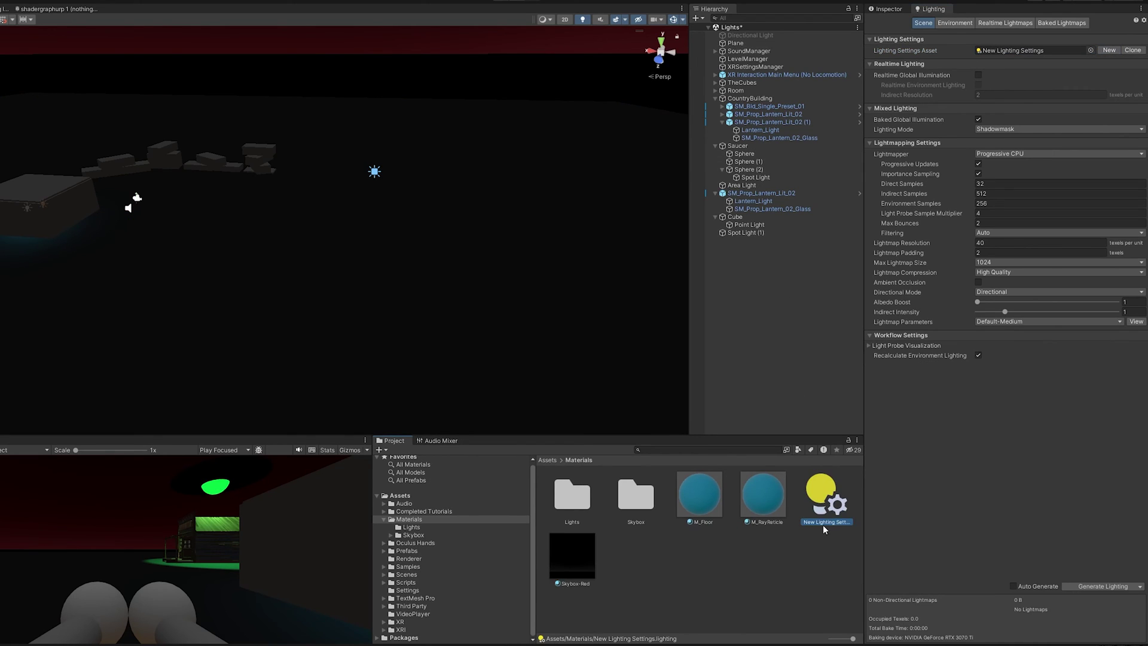
left_click(934, 478)
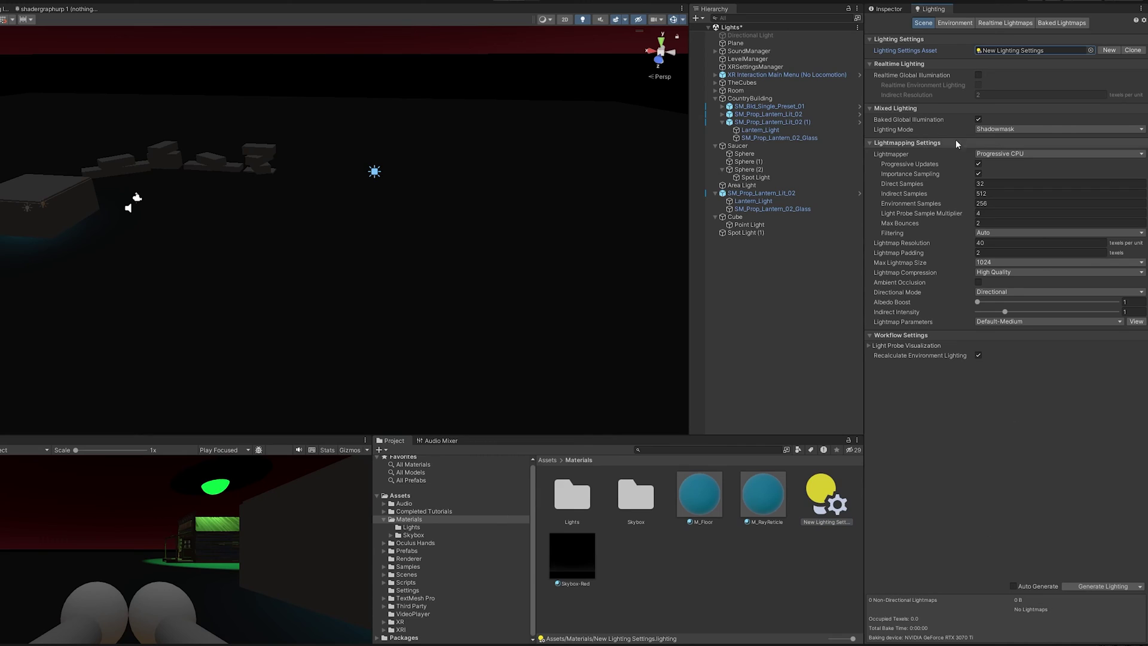
- Bake the scene lighting with the Progressive GPU (Preview) lightmapper at a lightmap resolution of 10 texels per unit
left_click(1005, 153)
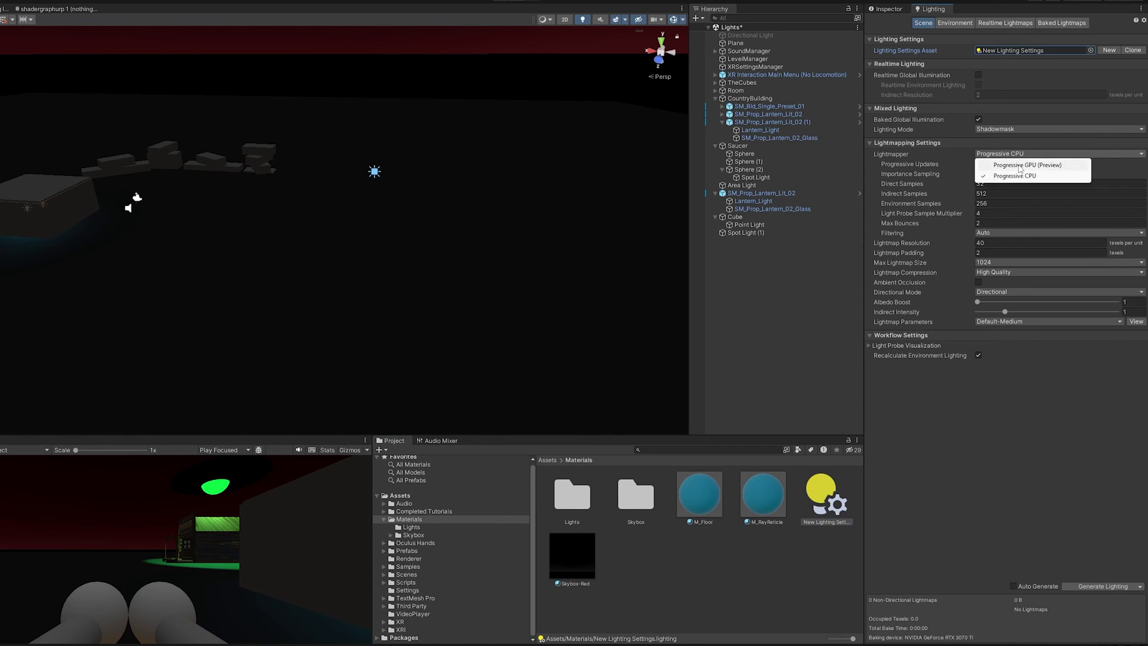
left_click(1020, 165)
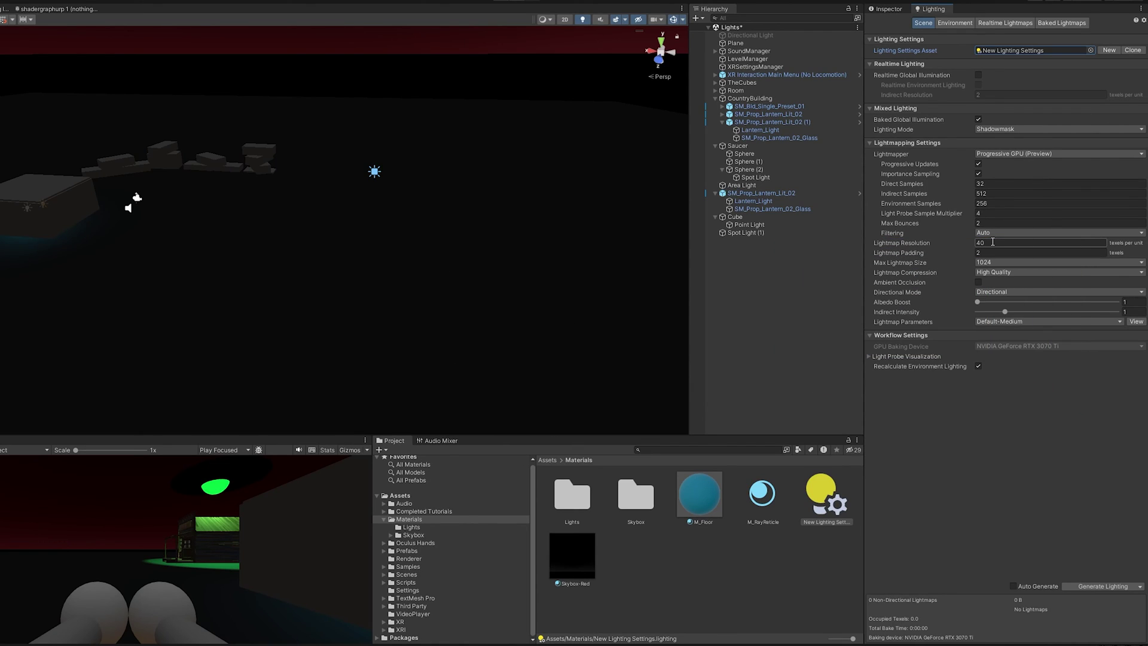
left_click(992, 242)
type("10")
left_click(1096, 587)
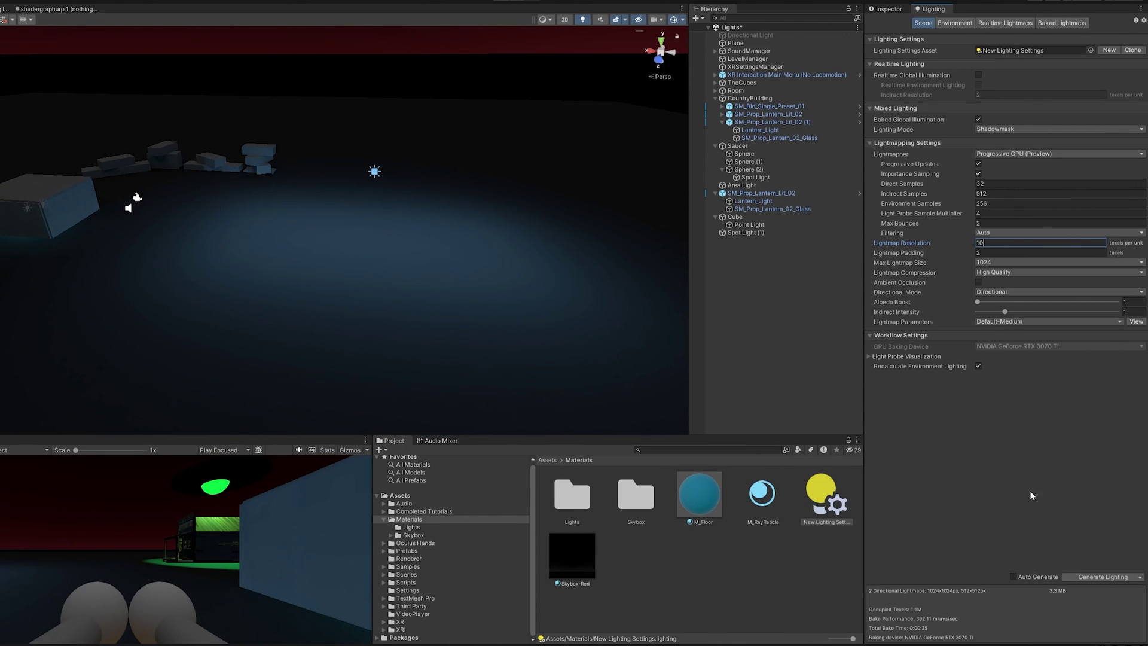
- Locate the second baked lightmap's file in the project and examine the baked lighting on the stacked cubes
left_click(1054, 23)
left_click(897, 146)
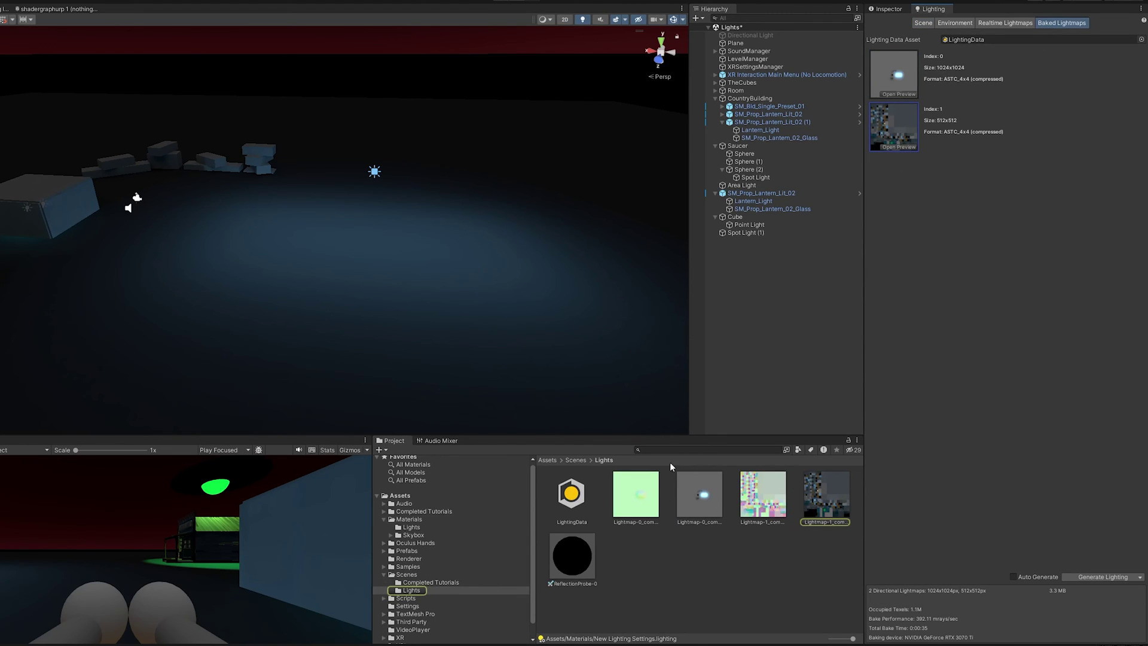
right_click_drag(314, 207, 449, 180)
key("w")
scroll(318, 197, "up", 5)
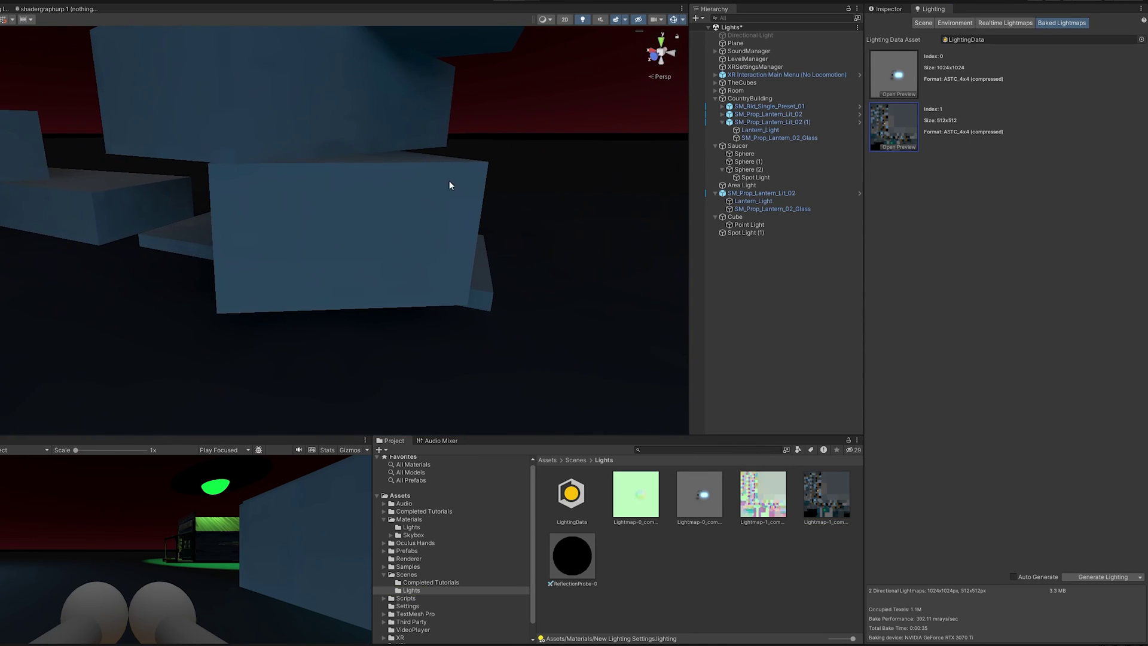
right_click_drag(359, 271, 499, 266)
key("s")
- Select the Area Light and examine its baked light on the floor and surrounding objects
left_click(368, 189)
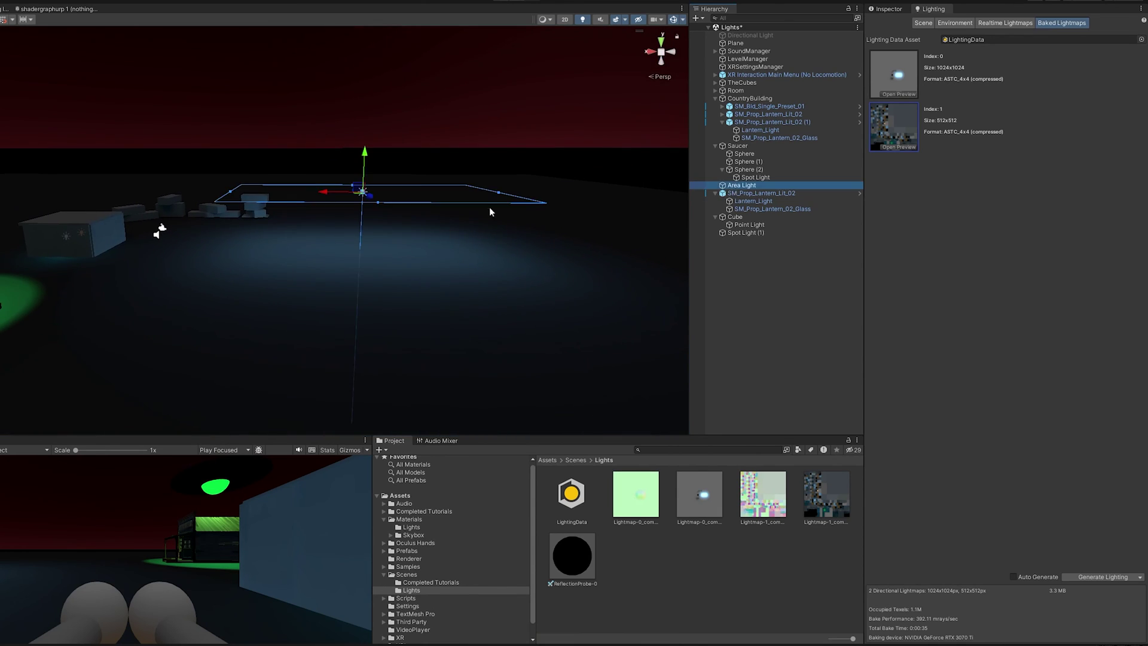
right_click_drag(490, 209, 378, 223)
right_click_drag(77, 209, 332, 132)
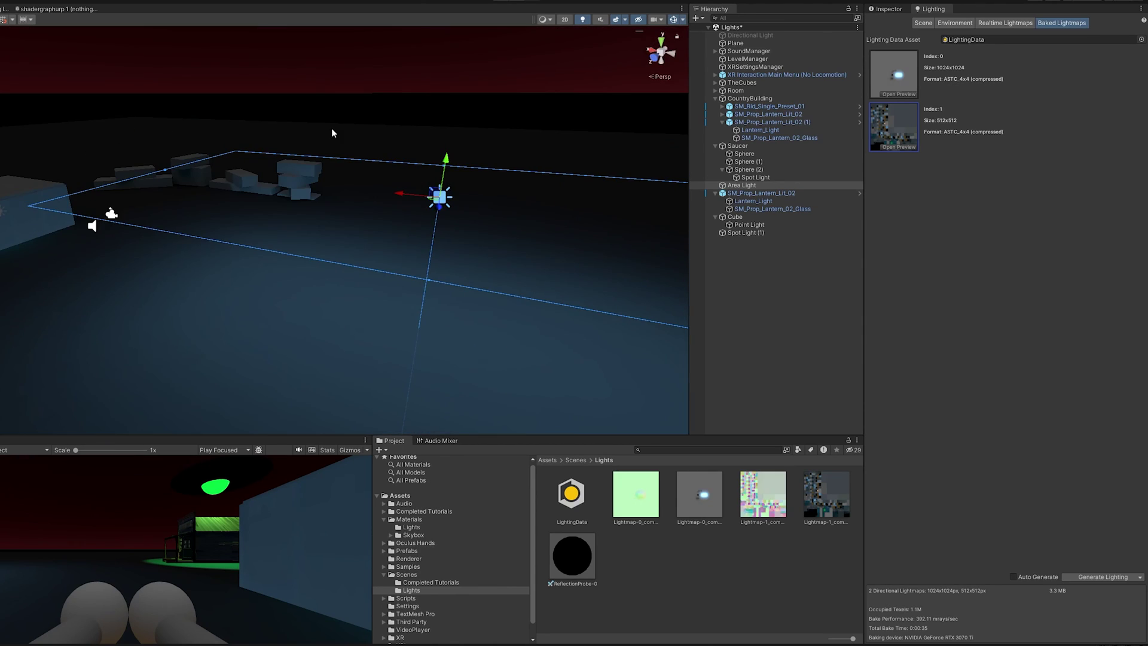
- Duplicate Spot Light (1) three times and spread the copies in a row at the same height, the farthest at about X 31.8
right_click_drag(397, 304, 385, 276)
left_click(350, 143)
right_click_drag(377, 196, 385, 225)
left_click(899, 11)
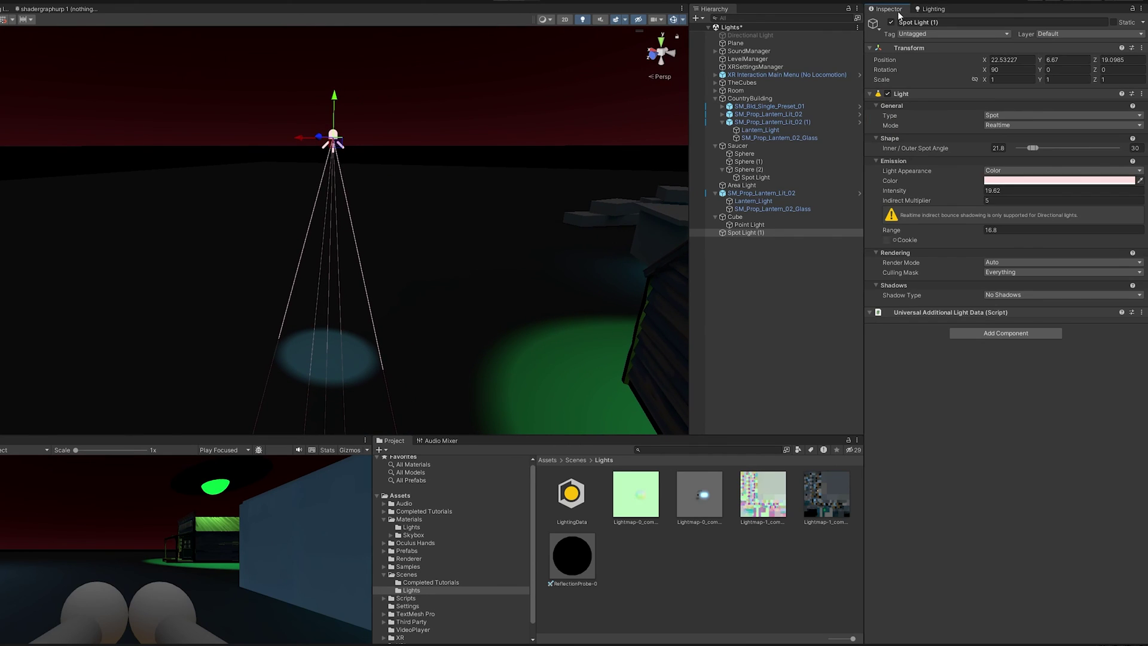
right_click_drag(470, 195, 458, 207)
key("ctrl+d")
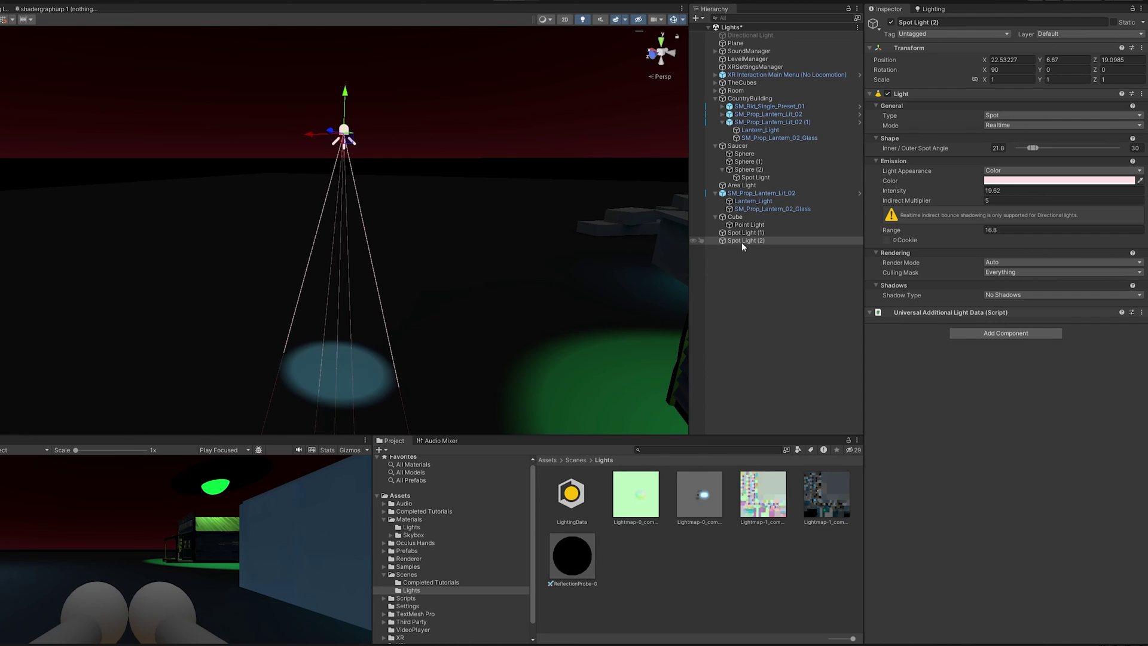
left_click_drag(308, 134, 92, 142)
key("ctrl+d")
key("ctrl+d")
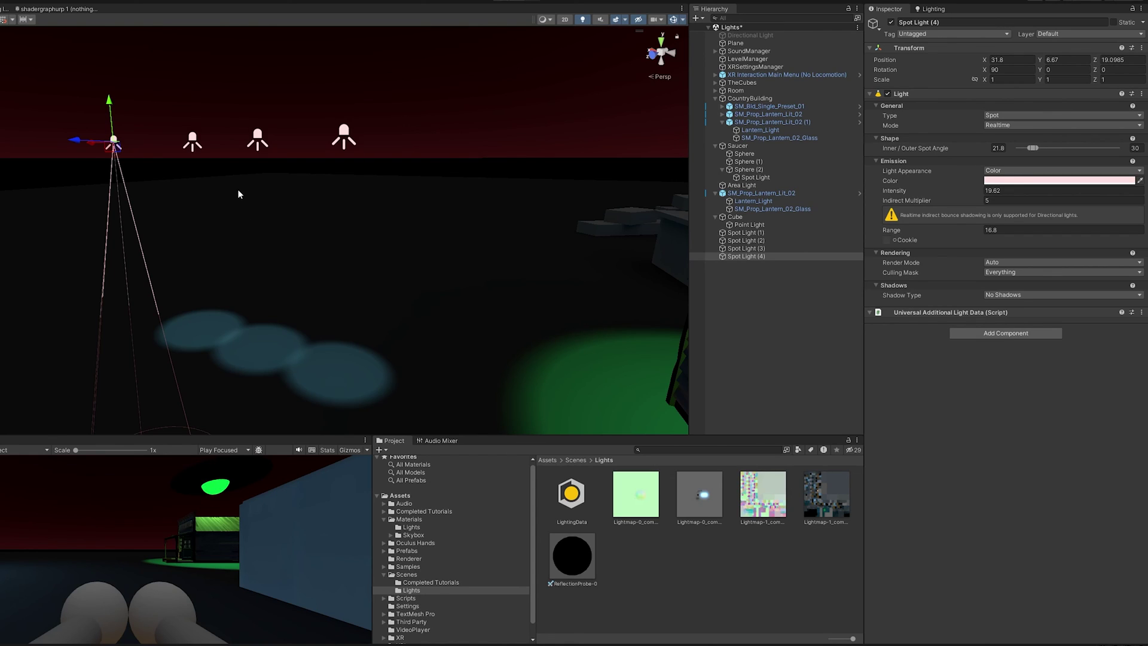
- Open the Light Explorer, disable and re-enable Spot Light (3), review the listed lights' modes, and close the explorer
left_click(79, 0)
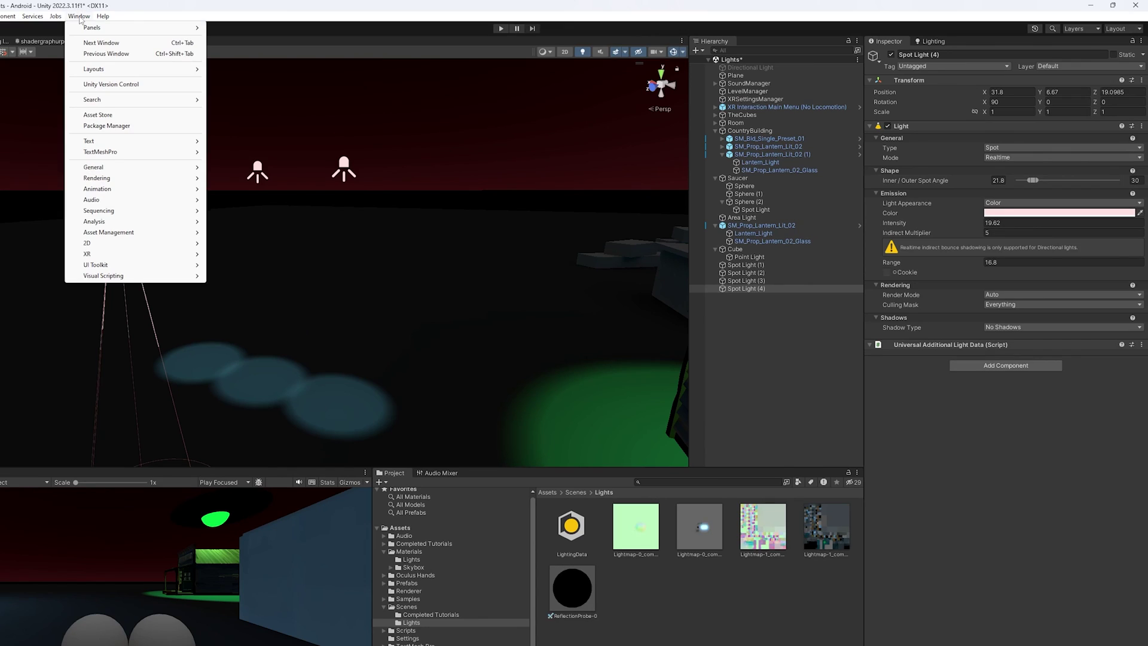
mouse_move(170, 179)
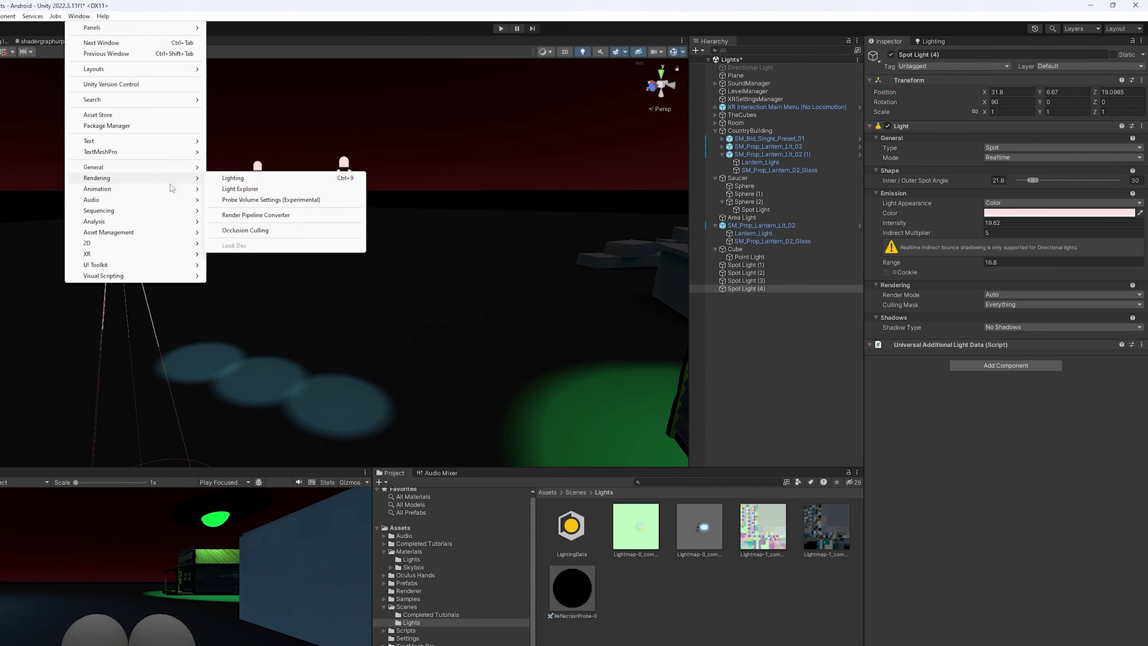
left_click(240, 189)
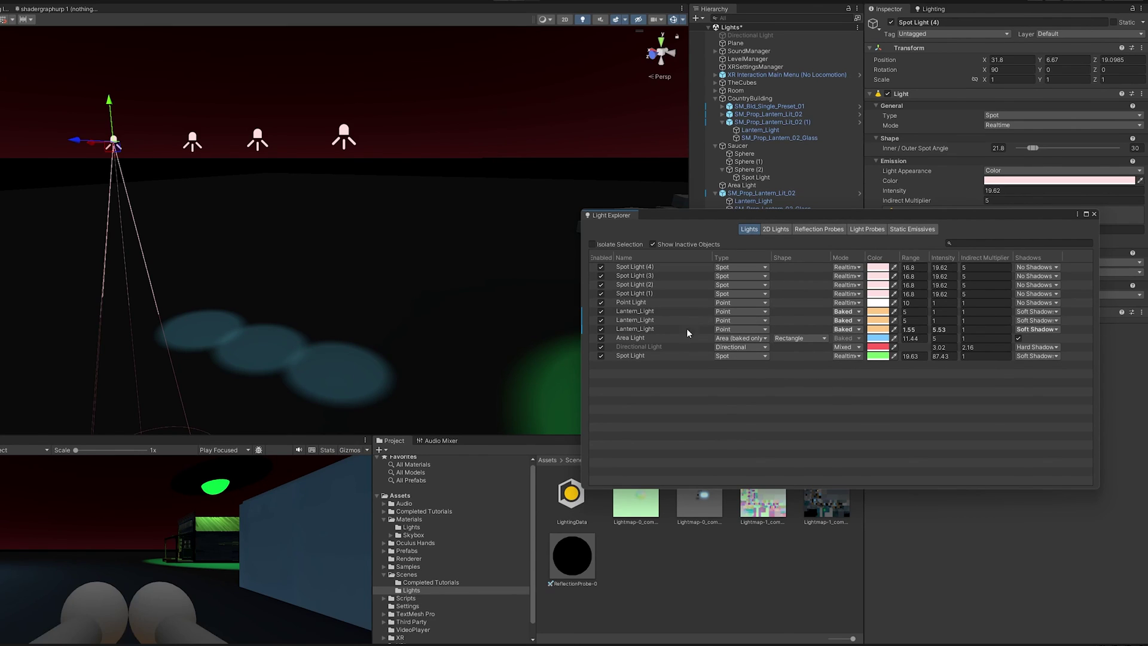
left_click(601, 276)
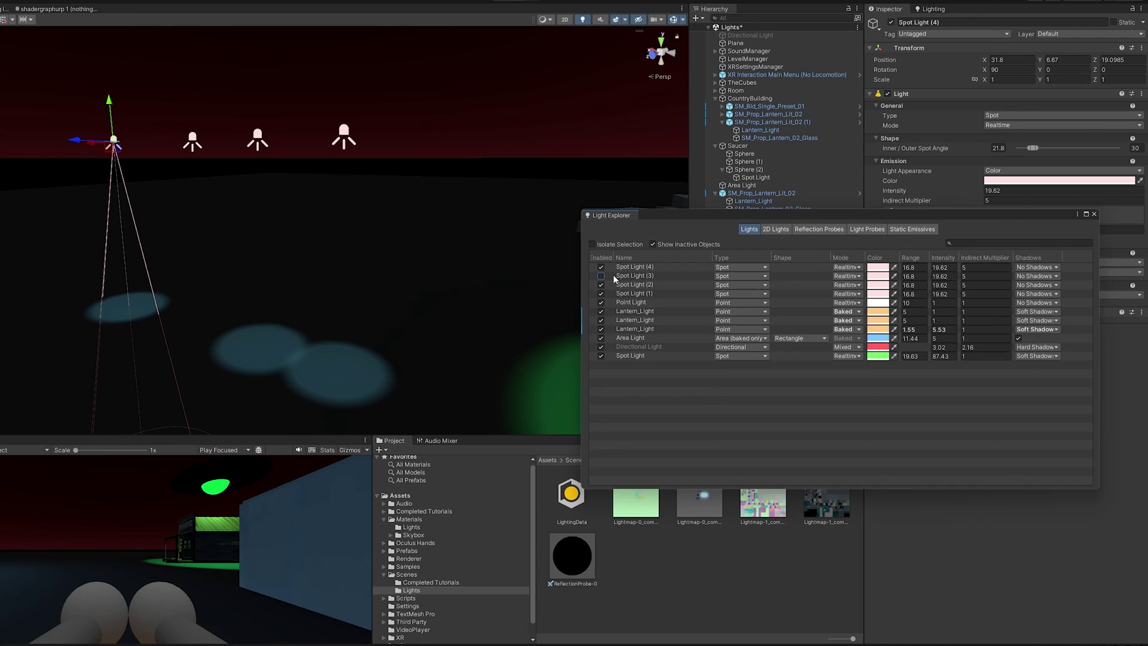
left_click(598, 277)
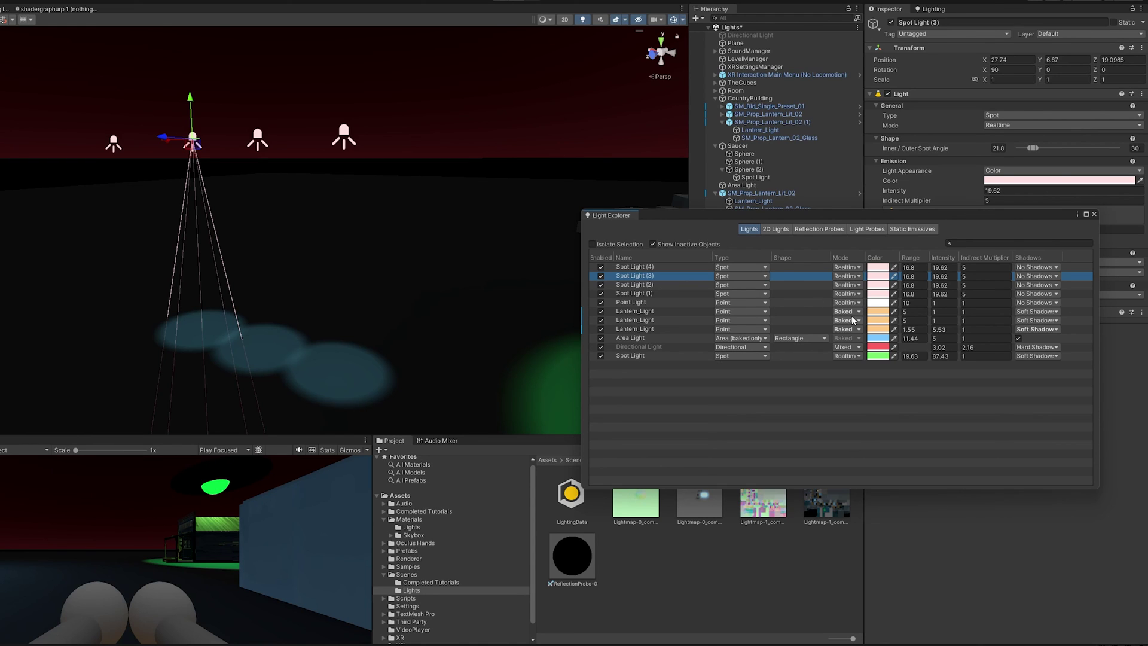
left_click(1095, 215)
right_click_drag(309, 299, 264, 256)
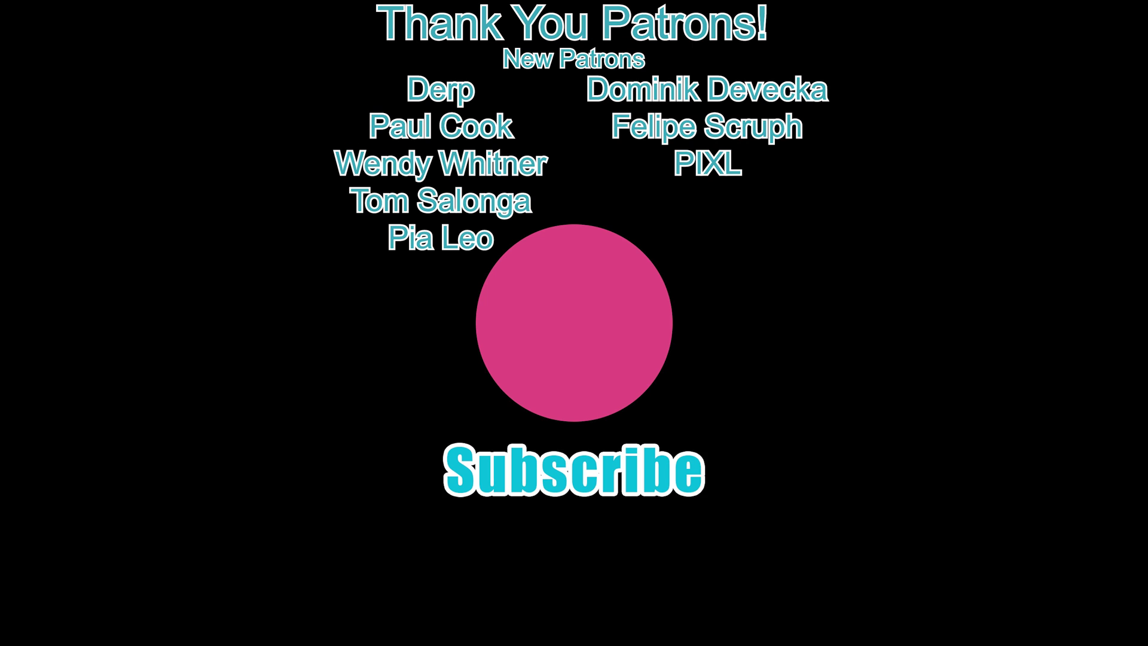